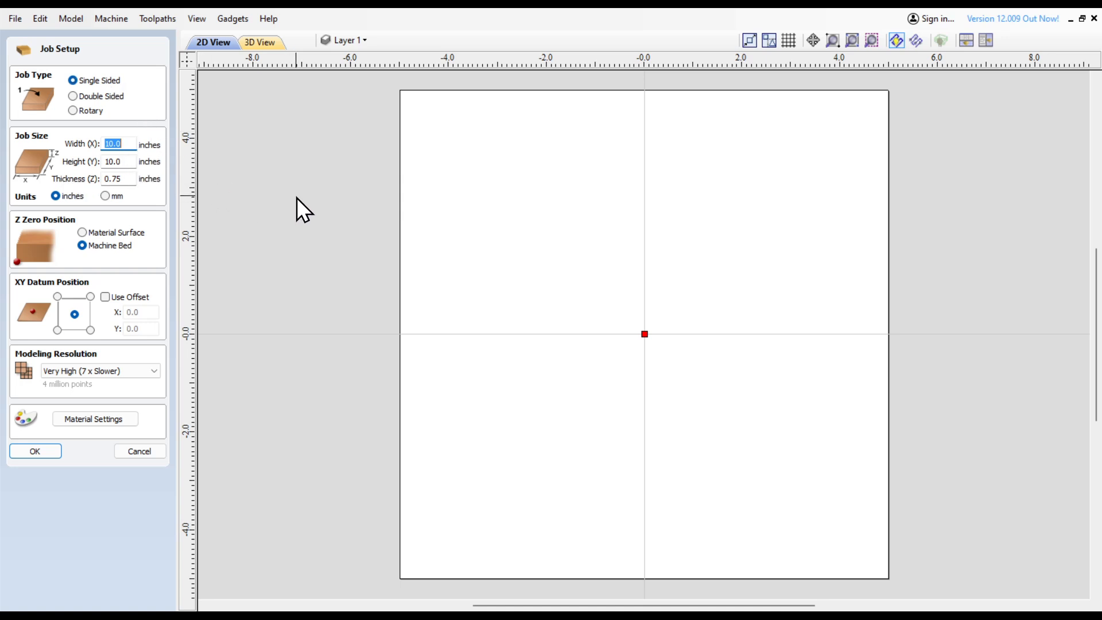
Set the job to 5.5 in wide, 8.5 in high and 0.6 in thick, then confirm.
{"action": "type", "text": "5.5"}
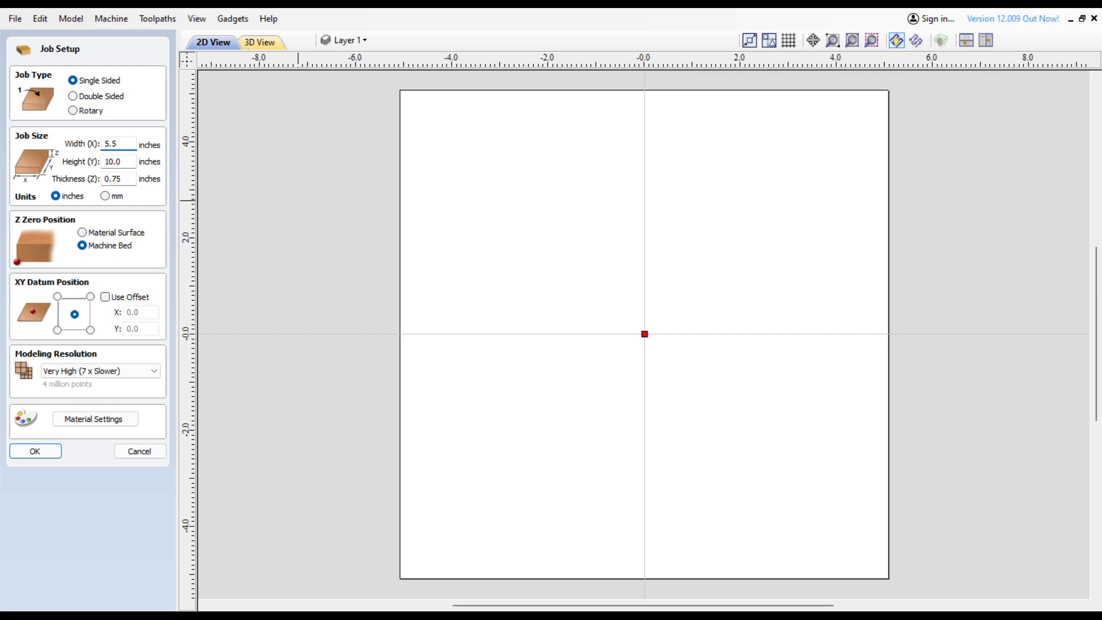
{"action": "key", "text": "Tab"}
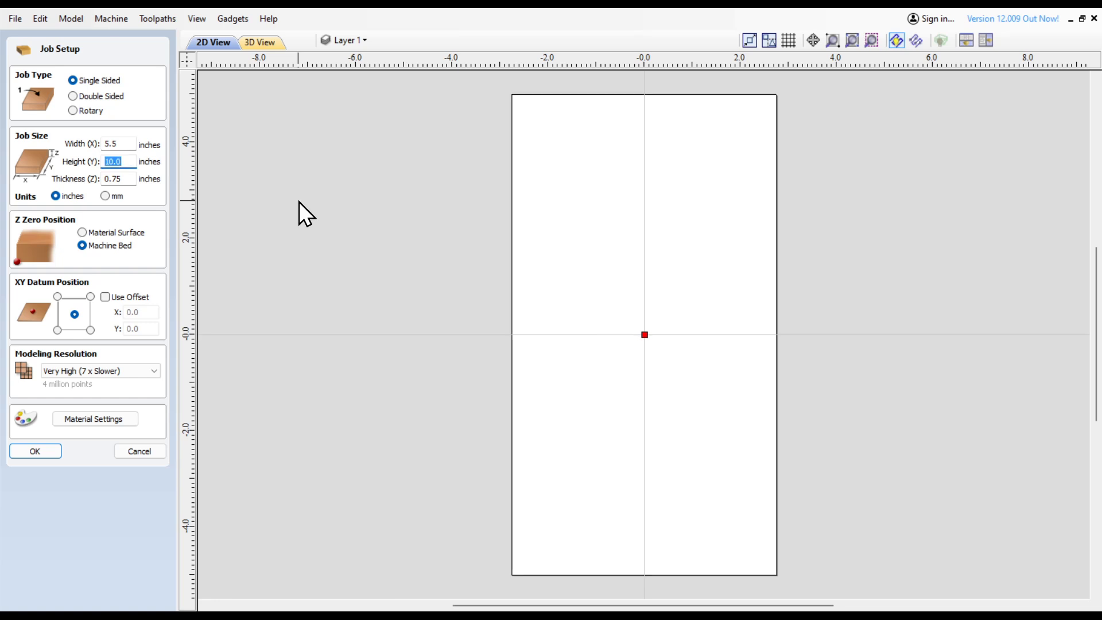
{"action": "type", "text": "8.5"}
{"action": "key", "text": "Tab"}
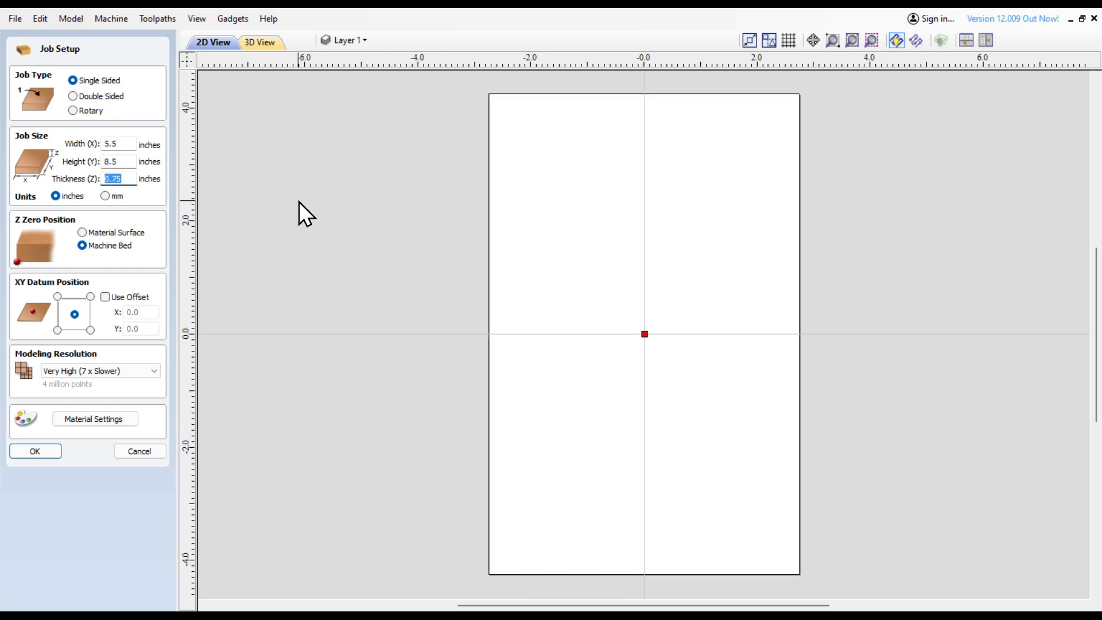
{"action": "type", "text": ".6"}
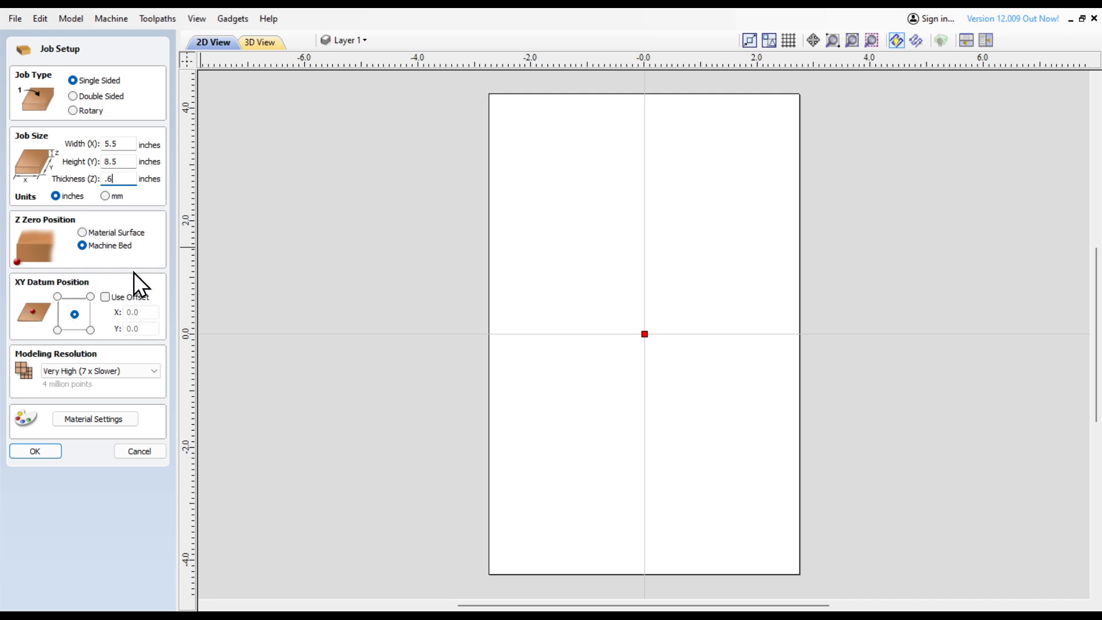
{"action": "left_click", "coordinate": [35, 452]}
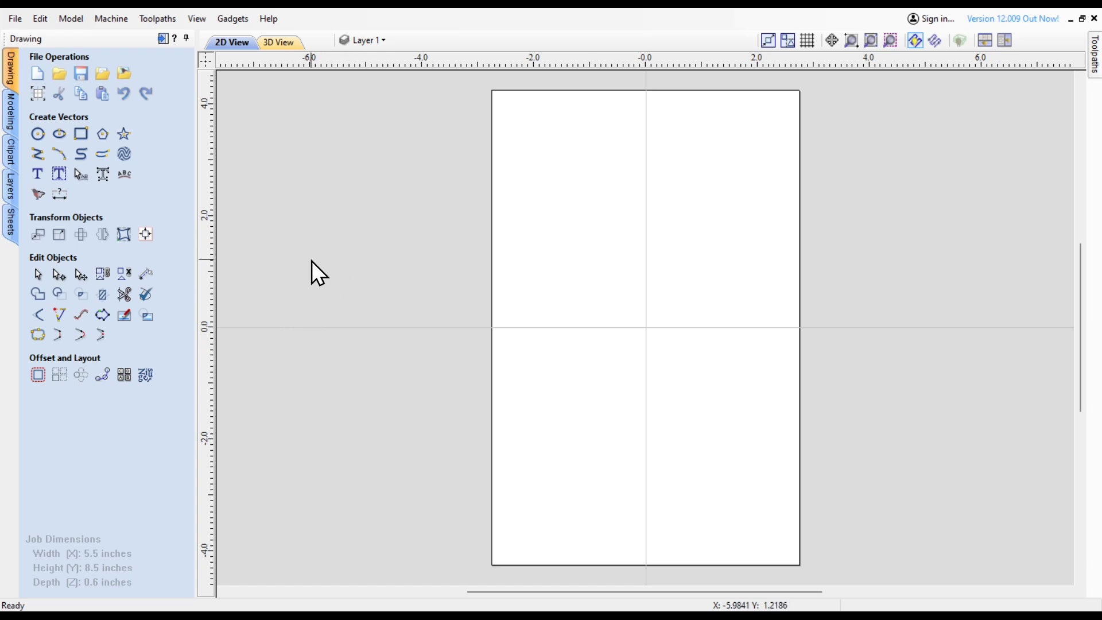
Create the text 'Dogs' and drag it to the top centre of the blank.
{"action": "left_click", "coordinate": [38, 182]}
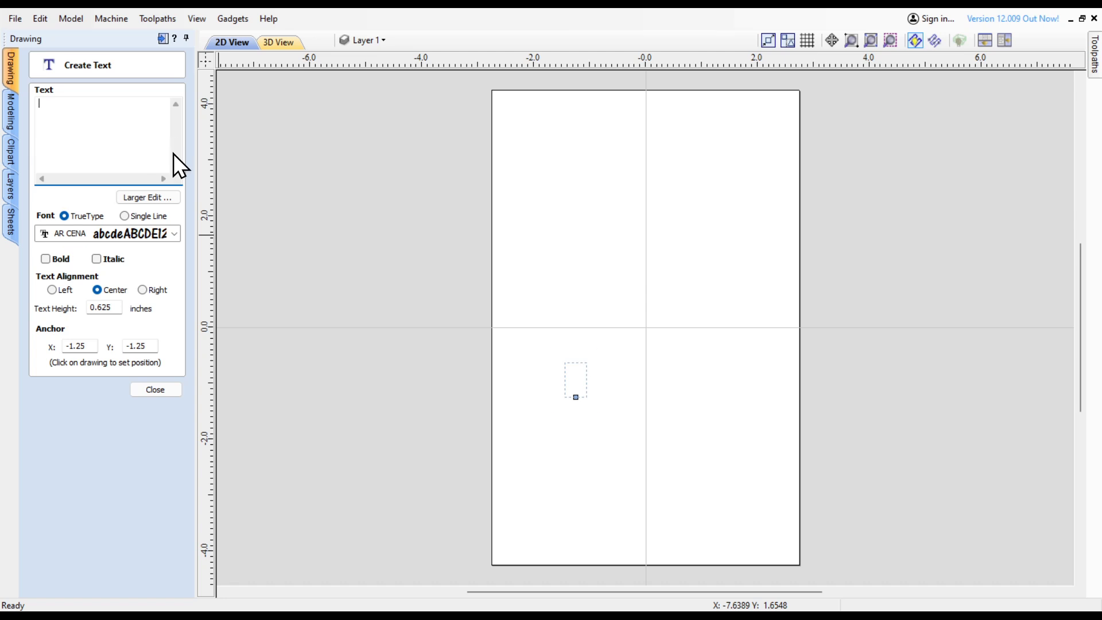
{"action": "type", "text": "Dogs"}
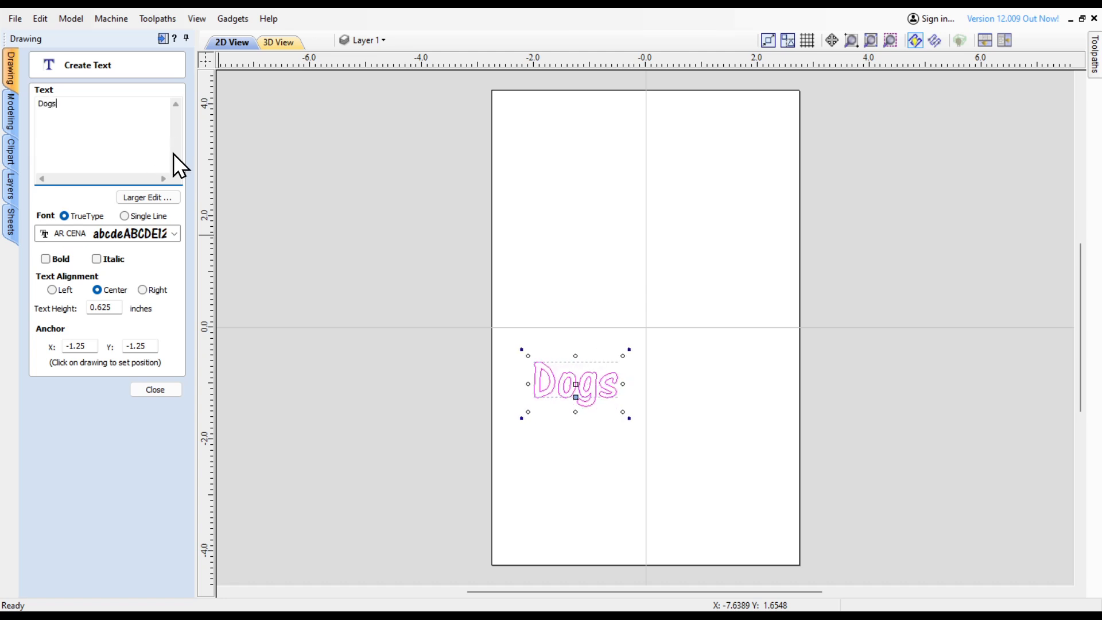
{"action": "left_click", "coordinate": [155, 390]}
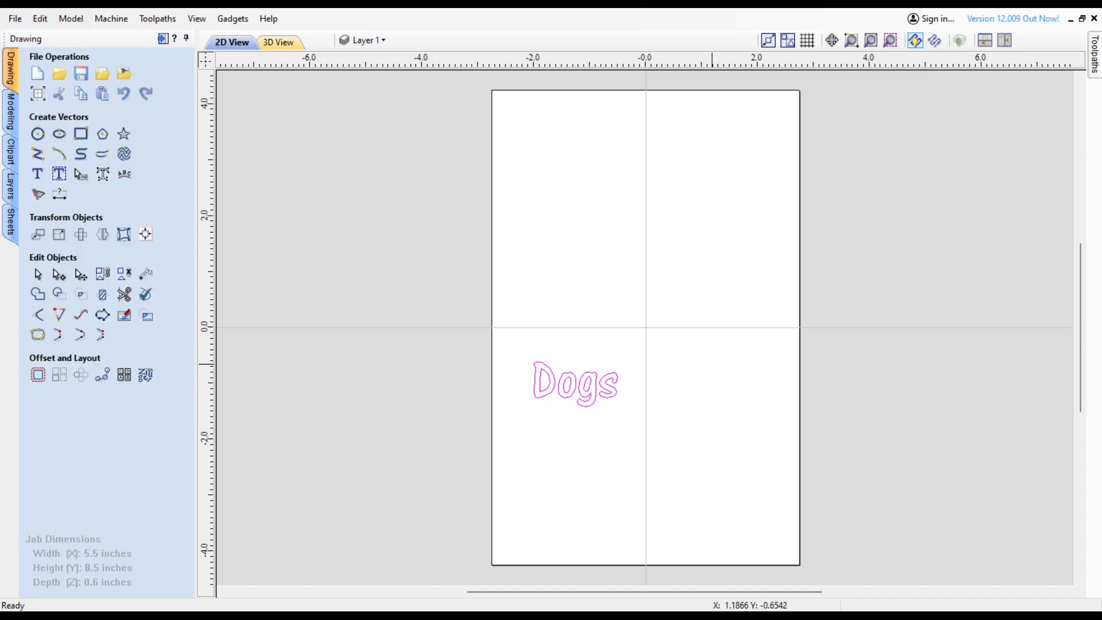
{"action": "left_click", "coordinate": [580, 388]}
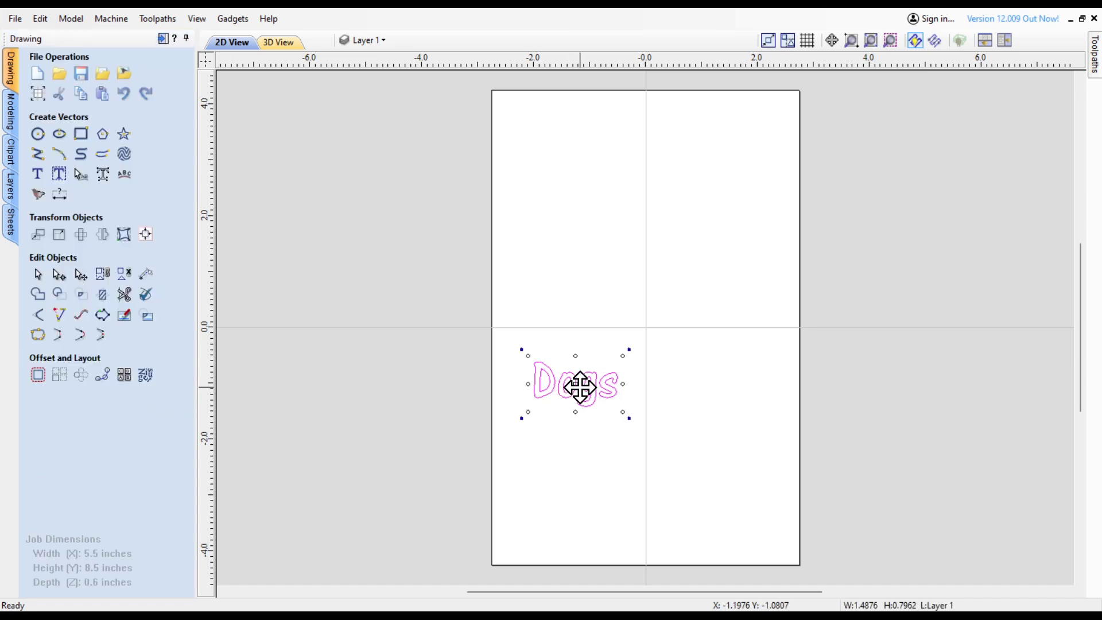
{"action": "left_click_drag", "start_coordinate": [580, 388], "coordinate": [646, 138]}
{"action": "left_click", "coordinate": [563, 251]}
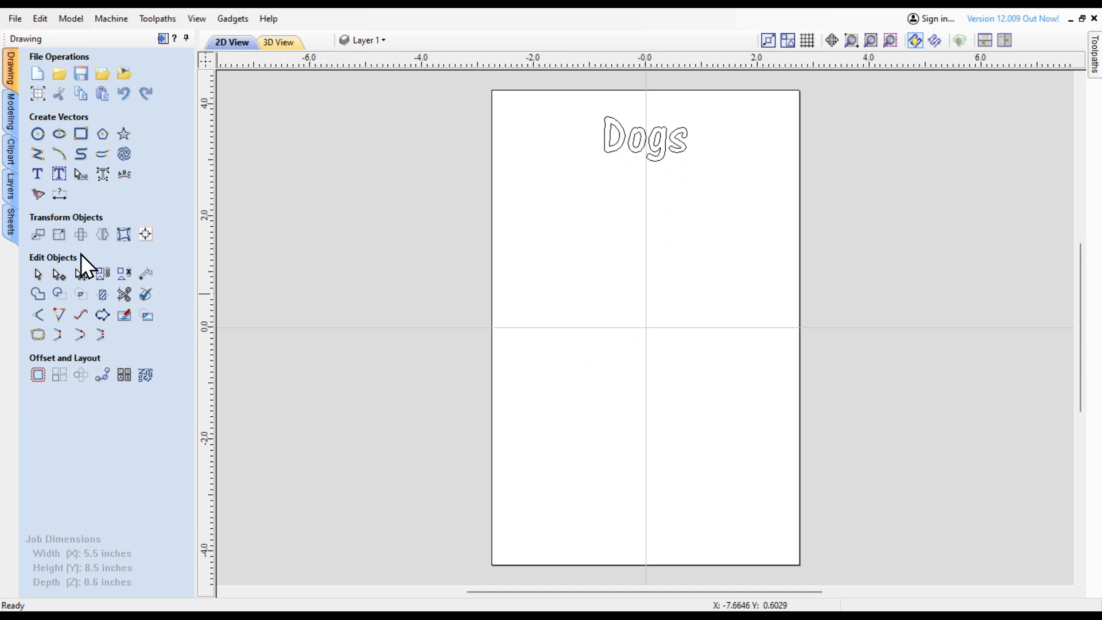
{"action": "left_click", "coordinate": [37, 174]}
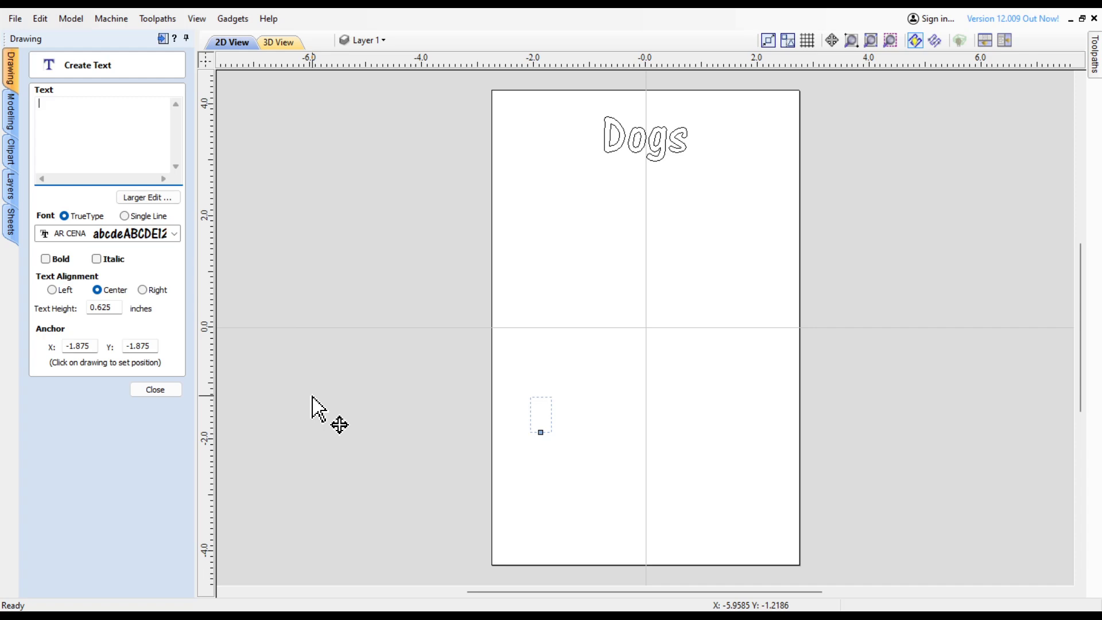
Create the two-line text 'Because People Suck' with Draw Text.
{"action": "type", "text": "Pe"}
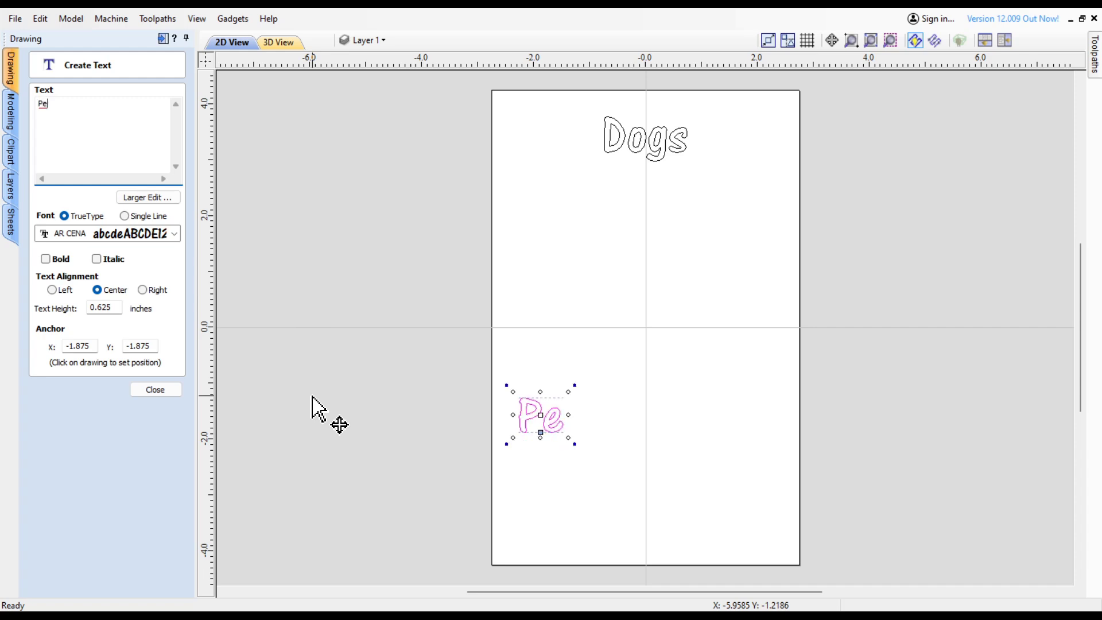
{"action": "key", "text": "BackSpace"}
{"action": "key", "text": "BackSpace"}
{"action": "type", "text": "Because "}
{"action": "type", "text": "Peop;e"}
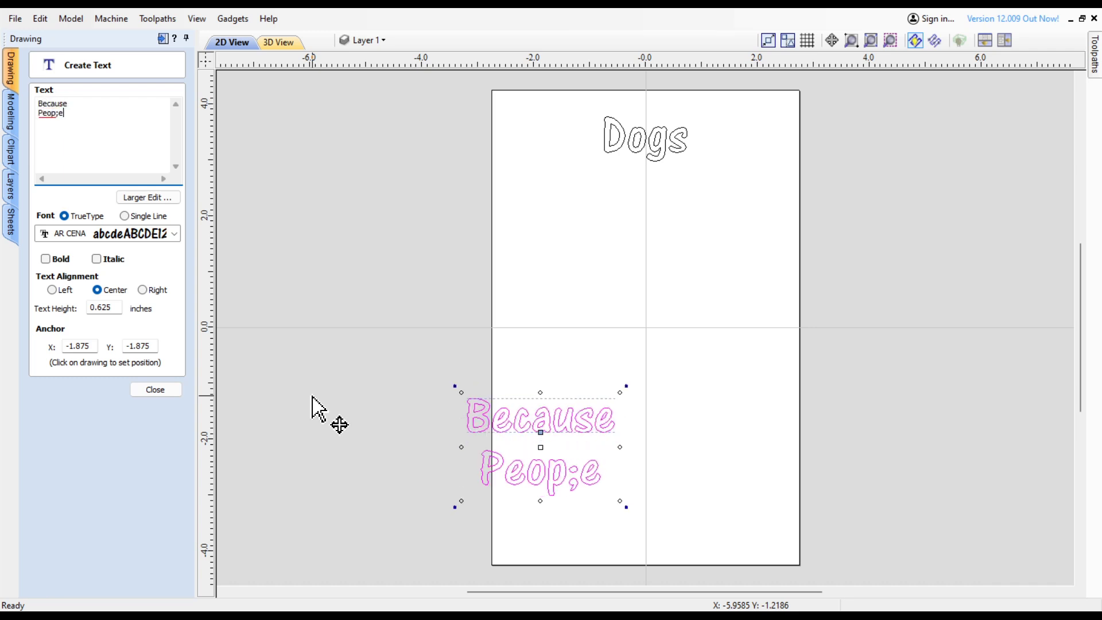
{"action": "key", "text": "BackSpace"}
{"action": "key", "text": "BackSpace"}
{"action": "key", "text": "BackSpace"}
{"action": "type", "text": "jple"}
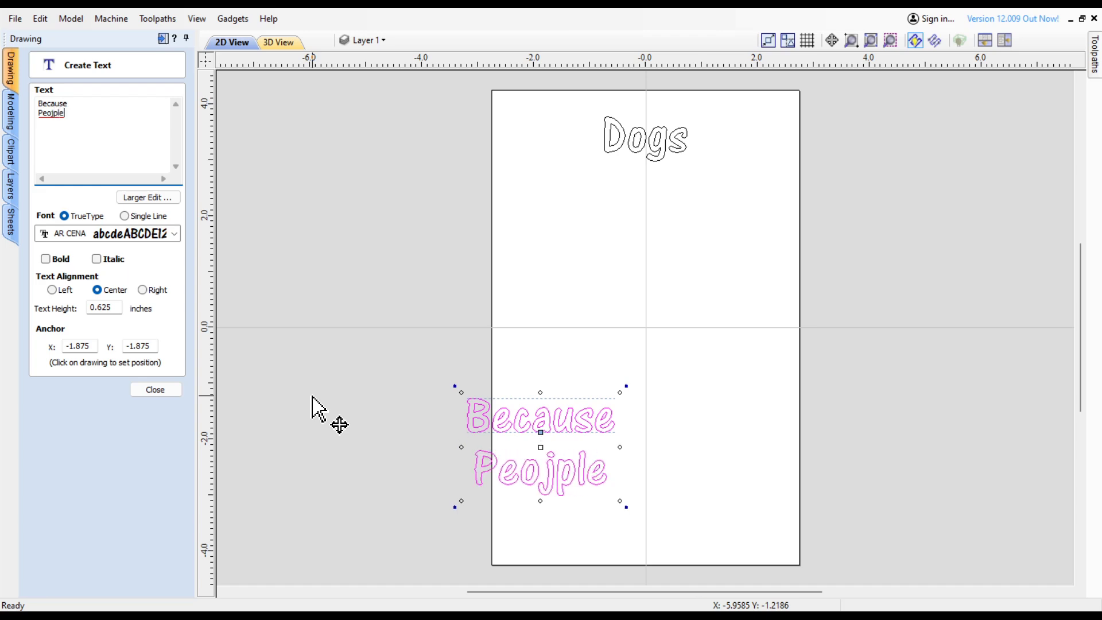
{"action": "type", "text": " Suck"}
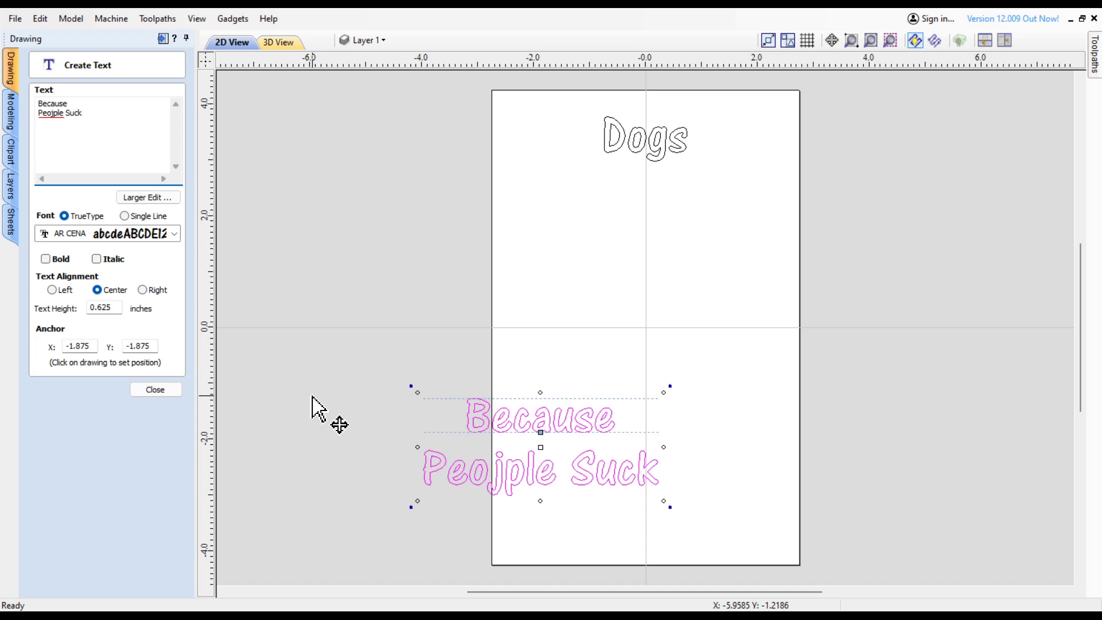
{"action": "left_click", "coordinate": [151, 390]}
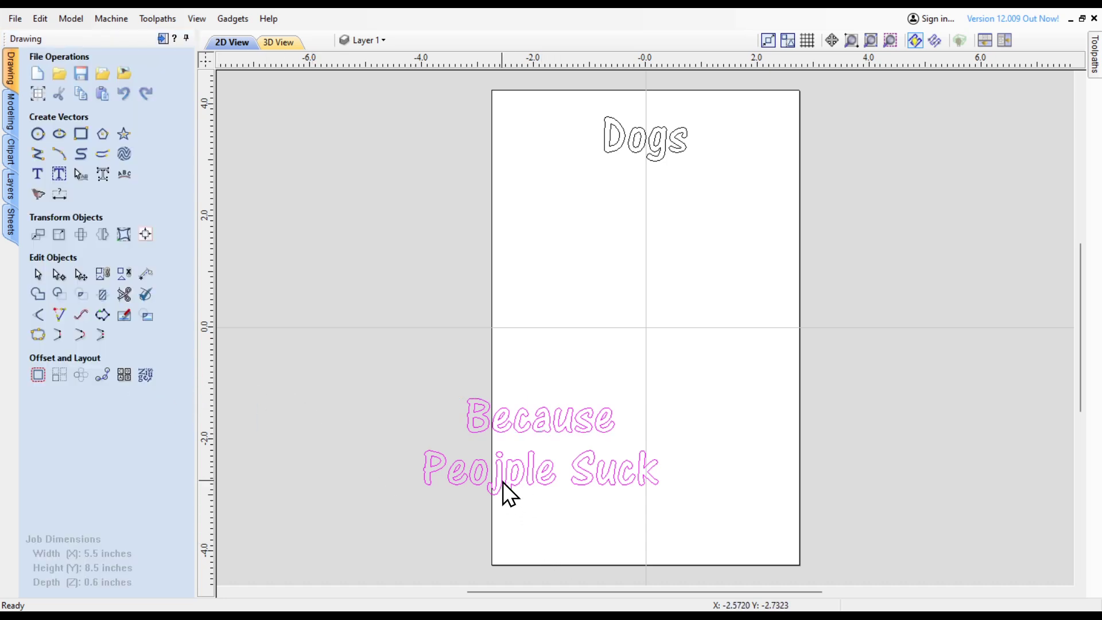
Reopen the text and correct the misspelled 'Peojple' to 'People'.
{"action": "left_click", "coordinate": [485, 476]}
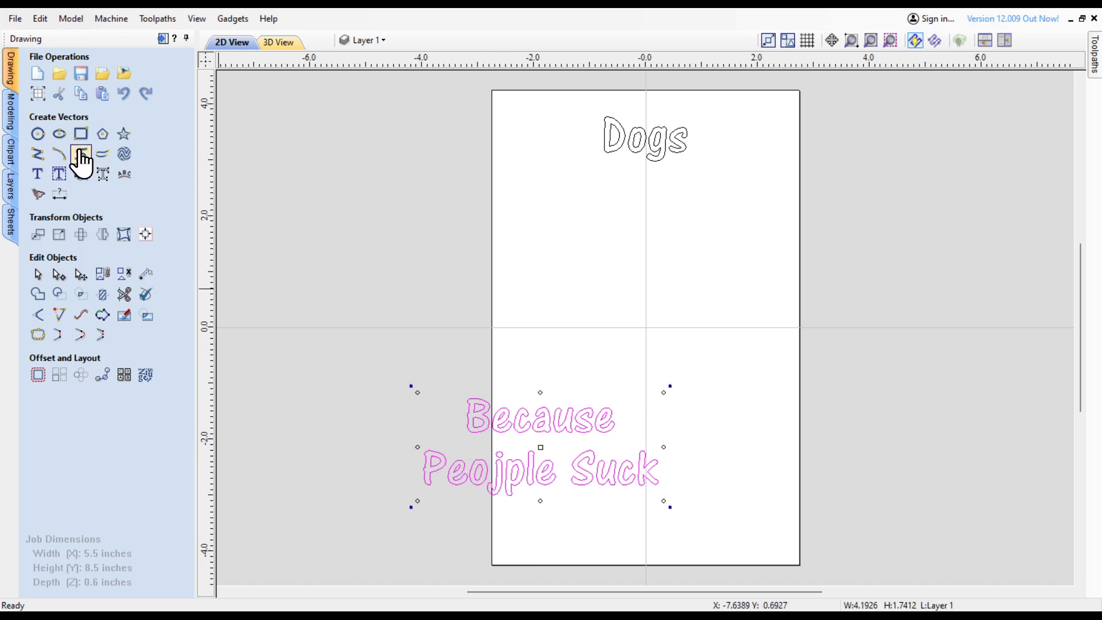
{"action": "left_click", "coordinate": [37, 173]}
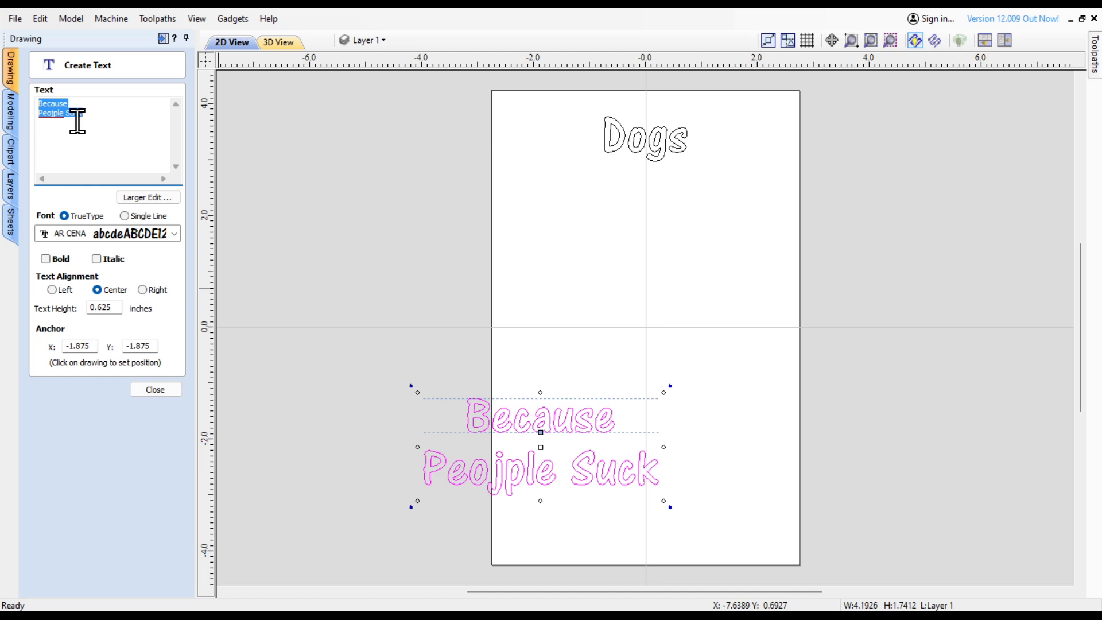
{"action": "left_click_drag", "start_coordinate": [81, 113], "coordinate": [161, 164]}
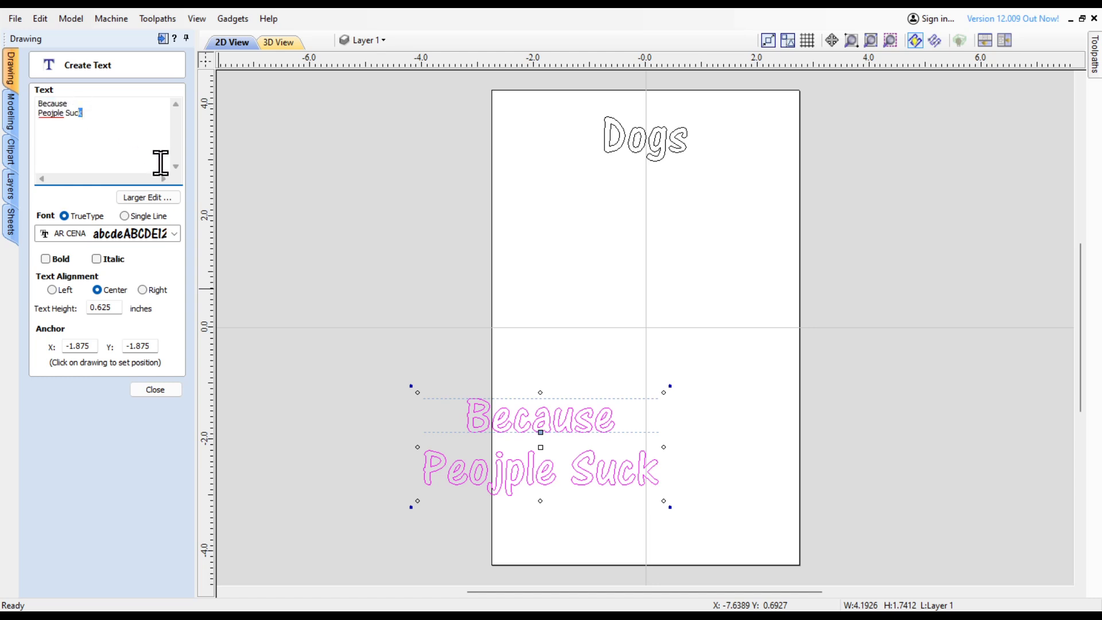
{"action": "key", "text": "Left"}
{"action": "key", "text": "BackSpace"}
{"action": "key", "text": "BackSpace"}
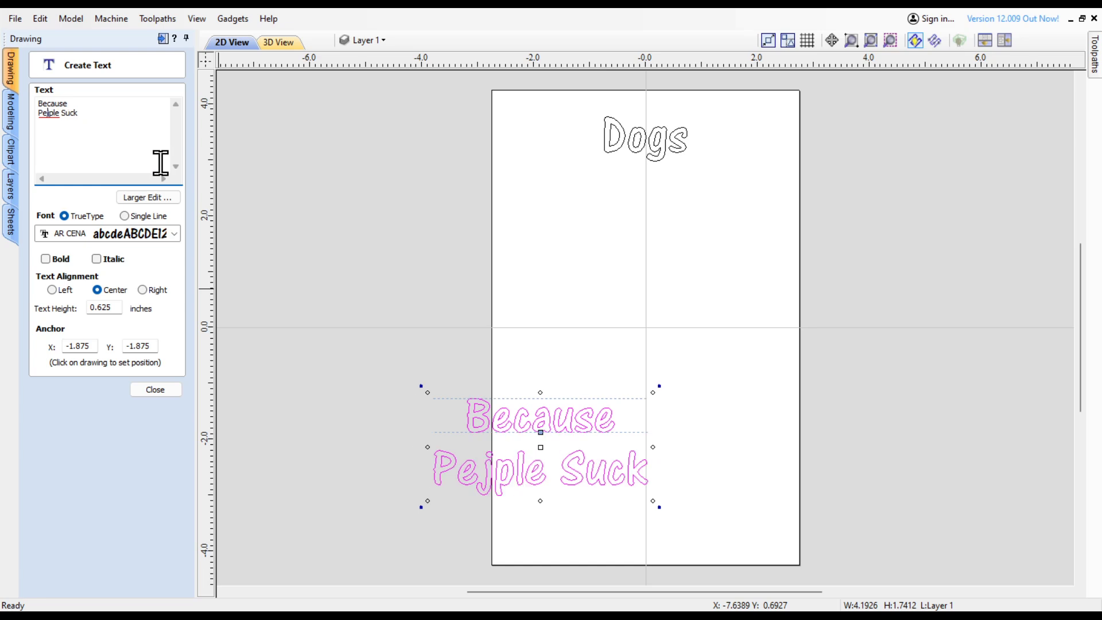
{"action": "key", "text": "Delete"}
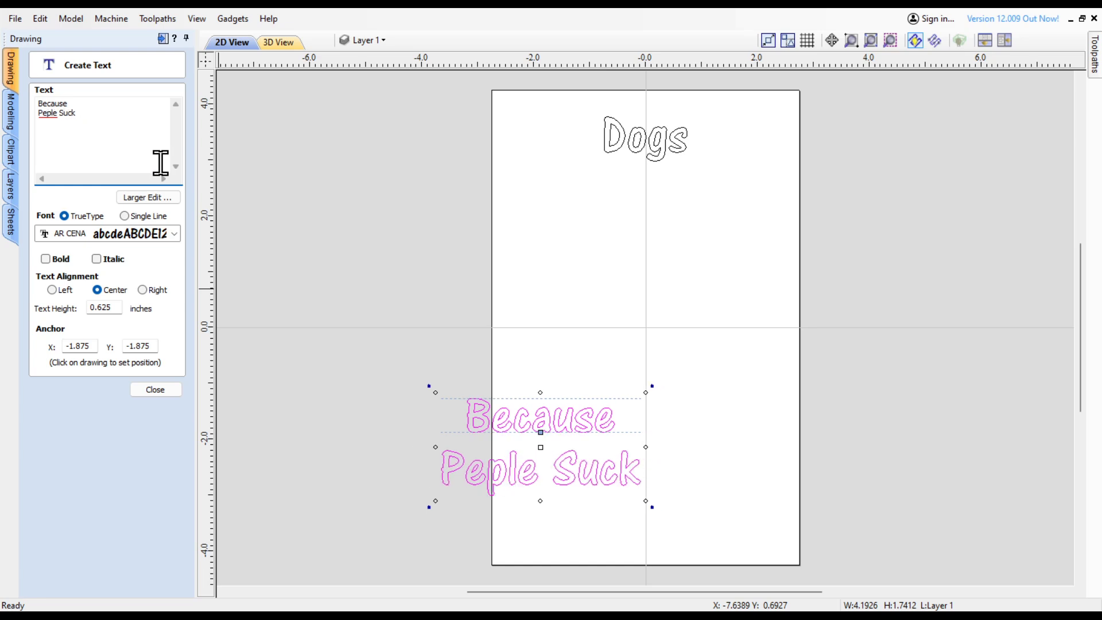
{"action": "type", "text": "o"}
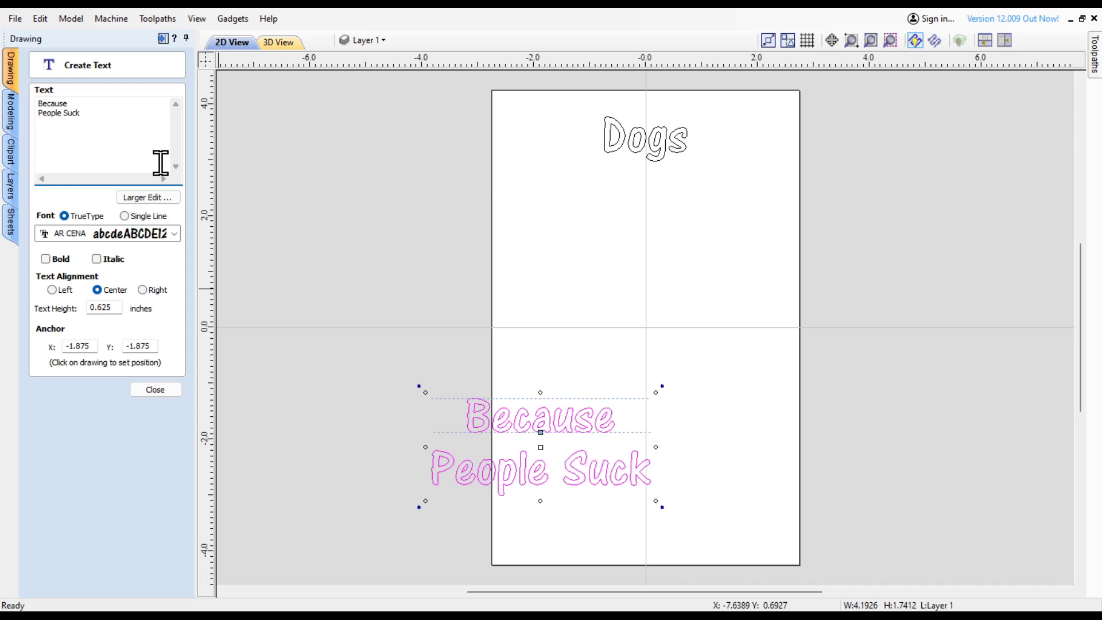
{"action": "left_click", "coordinate": [155, 390]}
Drag the 'Because People Suck' text to the bottom centre of the sign.
{"action": "left_click", "coordinate": [512, 473]}
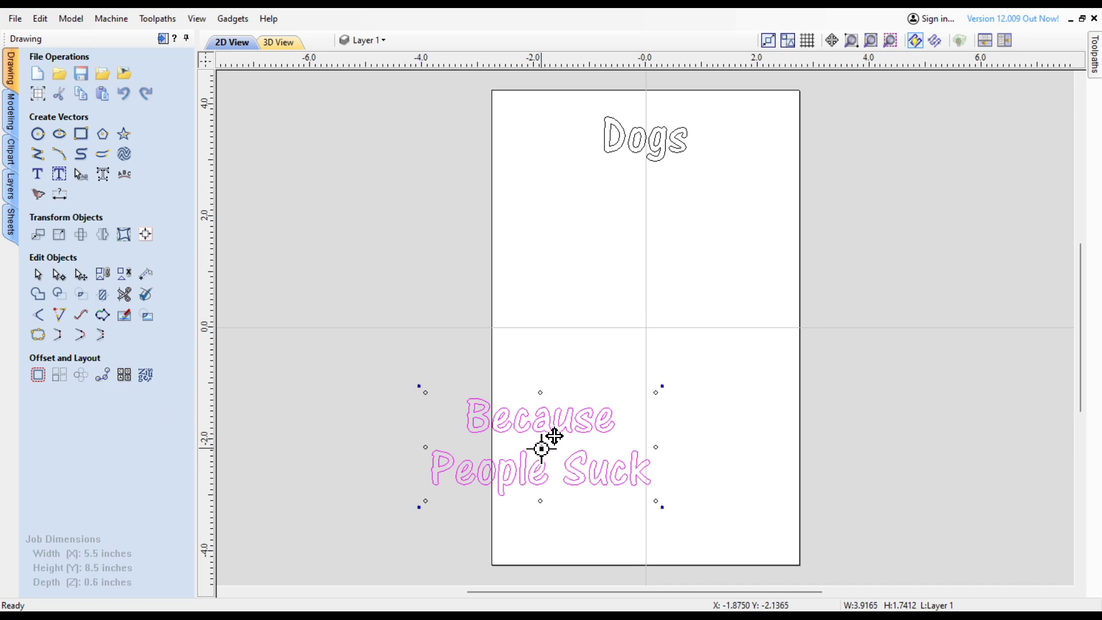
{"action": "left_click_drag", "start_coordinate": [539, 445], "coordinate": [647, 487]}
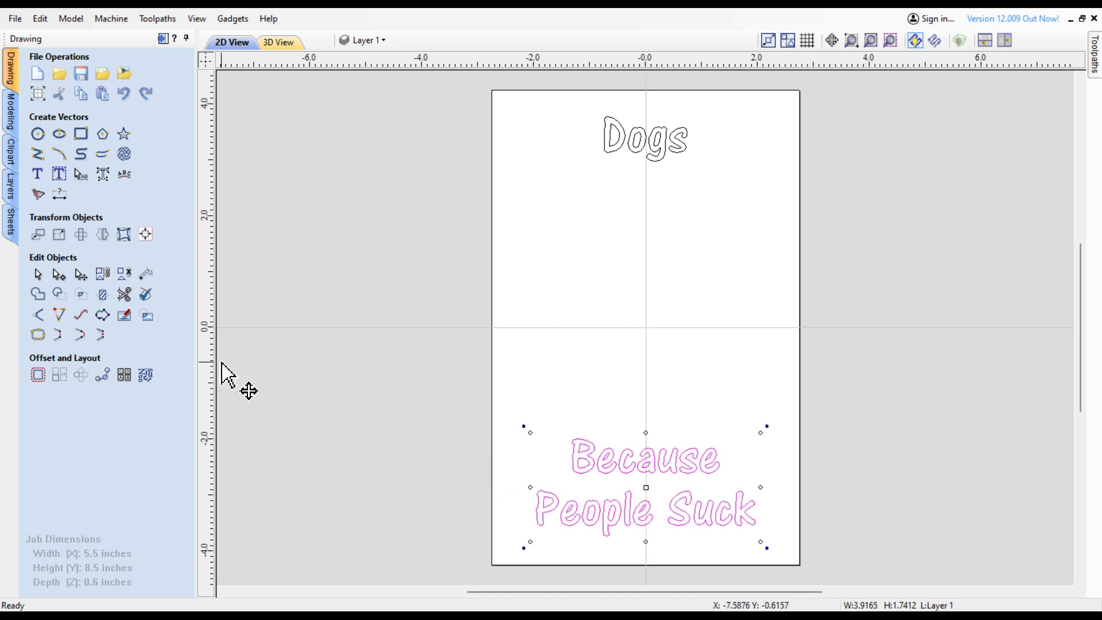
{"action": "left_click", "coordinate": [358, 262]}
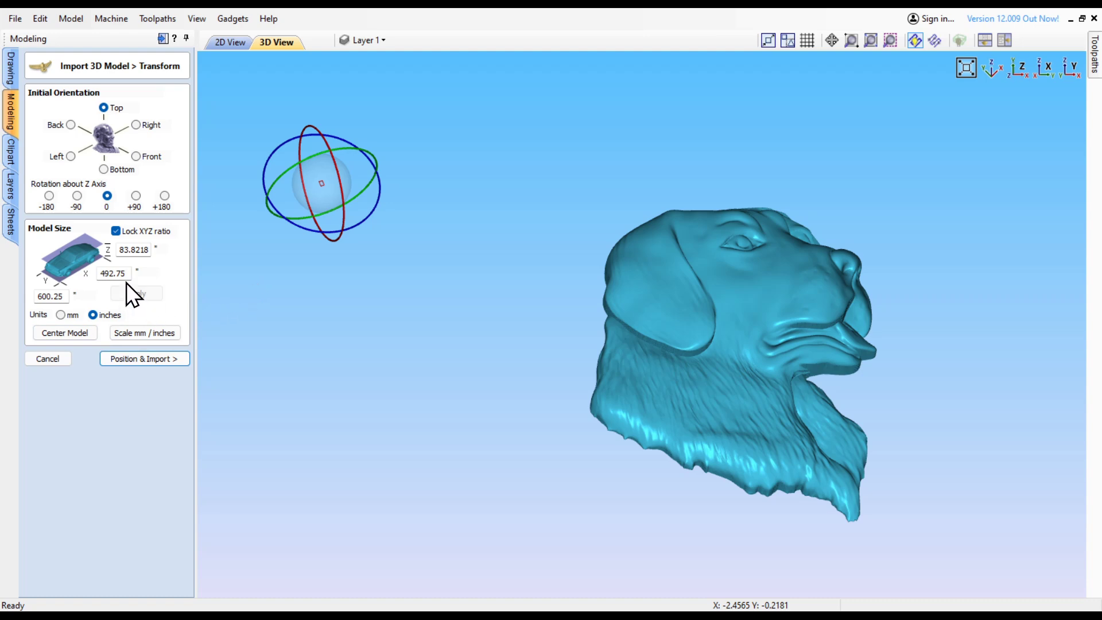
Scale the labrador model to 4 inches wide and centre it in the job.
{"action": "left_click_drag", "start_coordinate": [128, 273], "coordinate": [85, 274]}
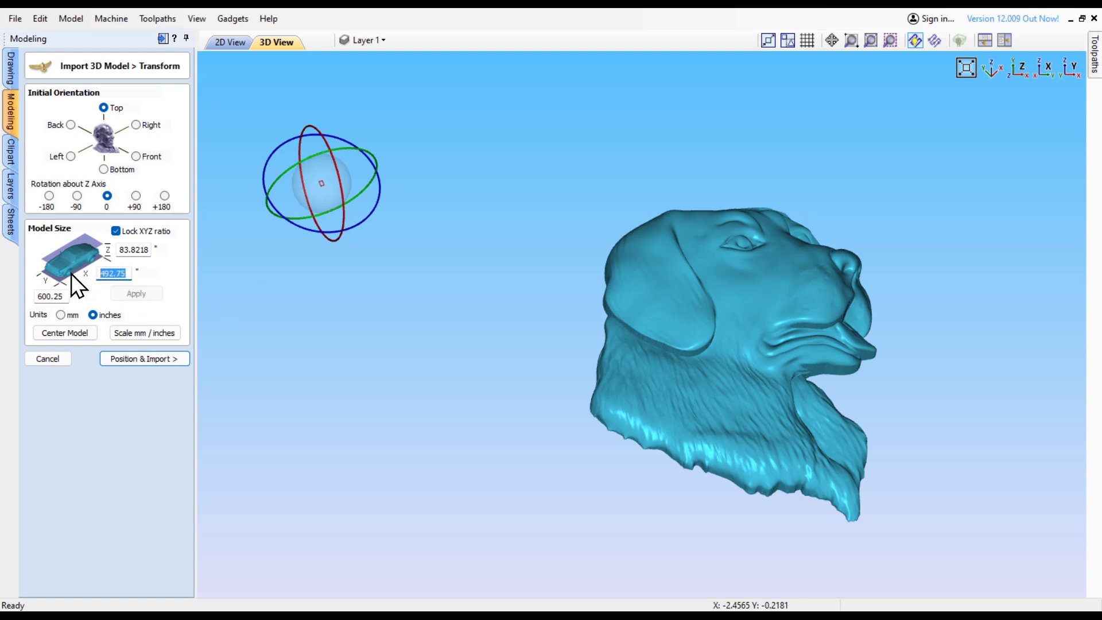
{"action": "type", "text": "4"}
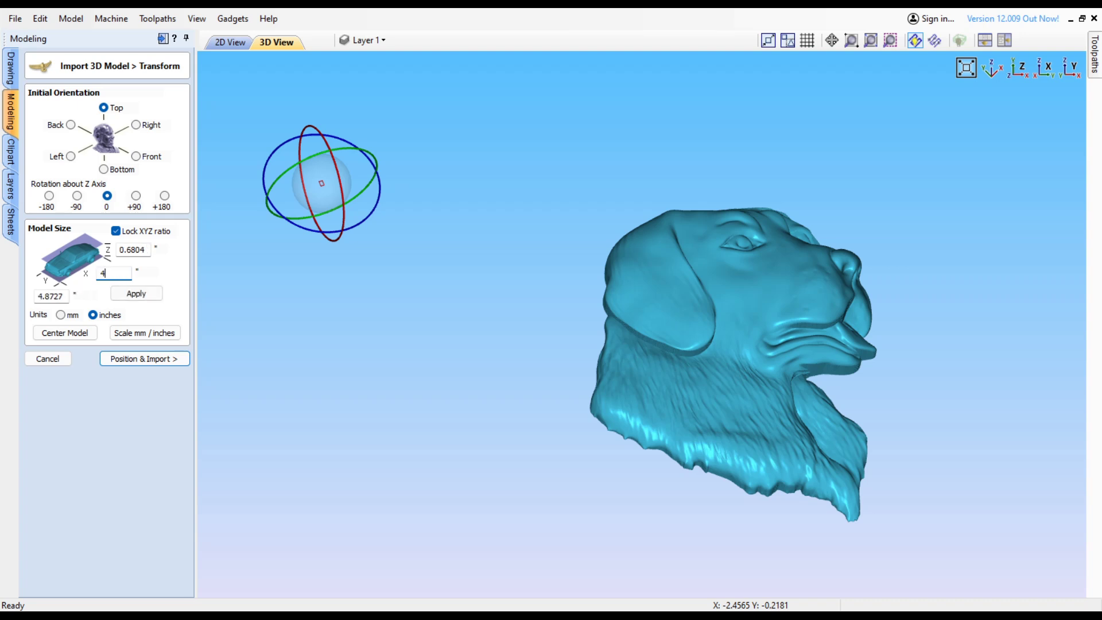
{"action": "key", "text": "Return"}
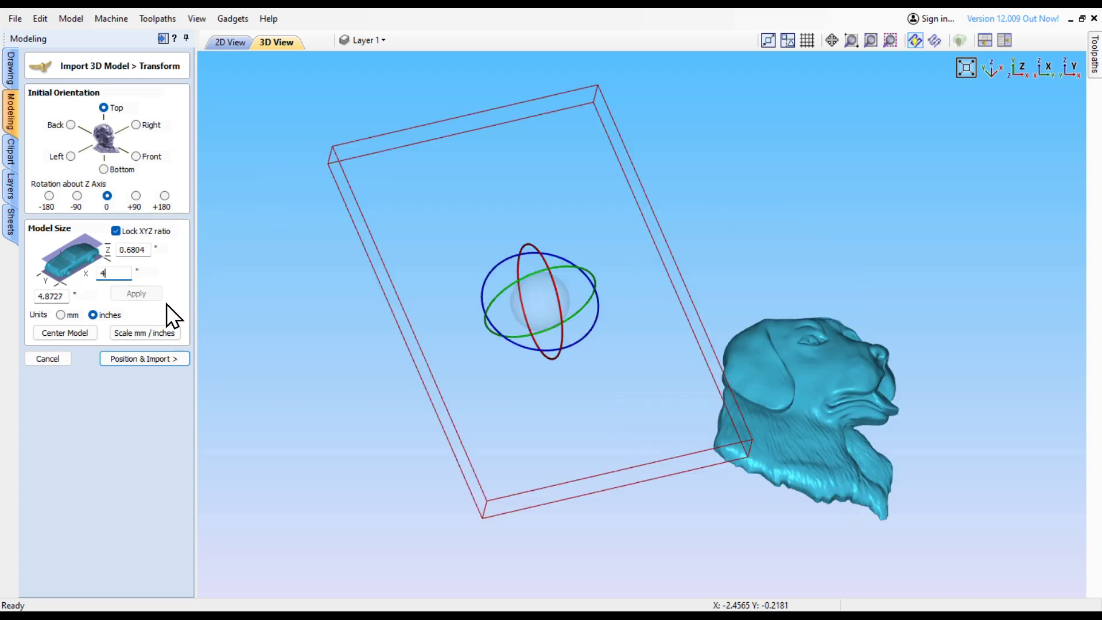
{"action": "left_click", "coordinate": [52, 334]}
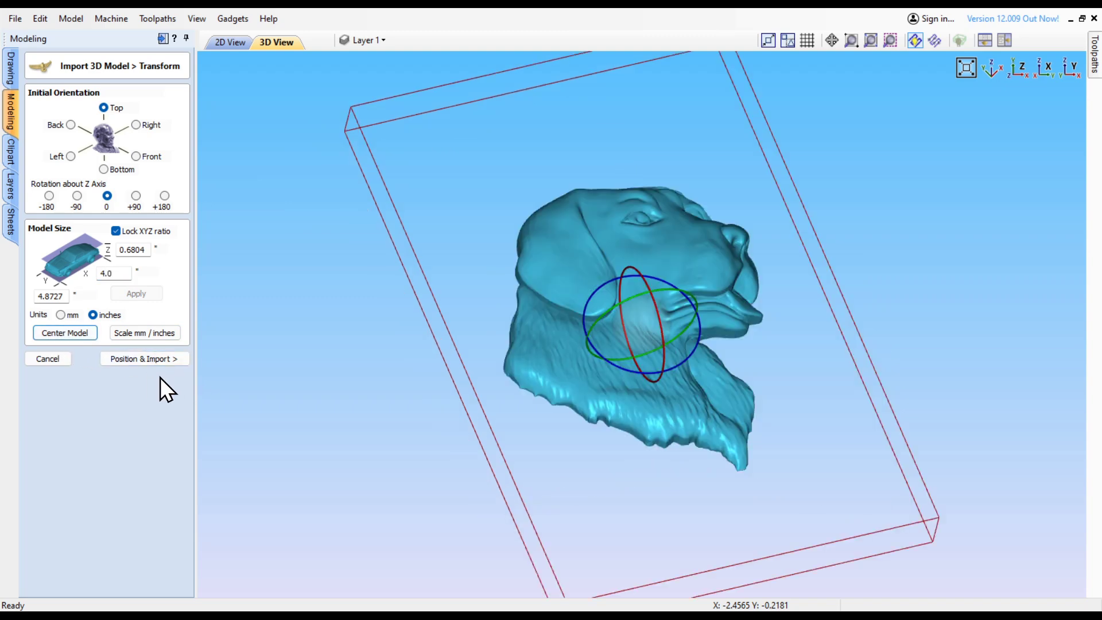
Raise the model to 0.0272 depth below top and import it.
{"action": "left_click", "coordinate": [143, 358]}
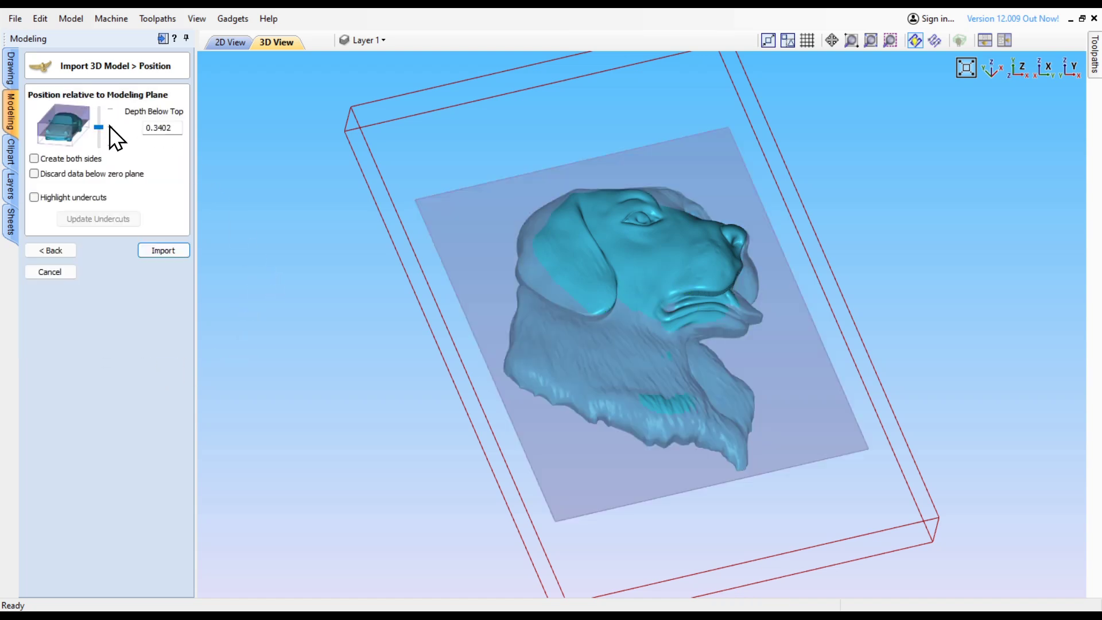
{"action": "left_click_drag", "start_coordinate": [99, 133], "coordinate": [102, 113]}
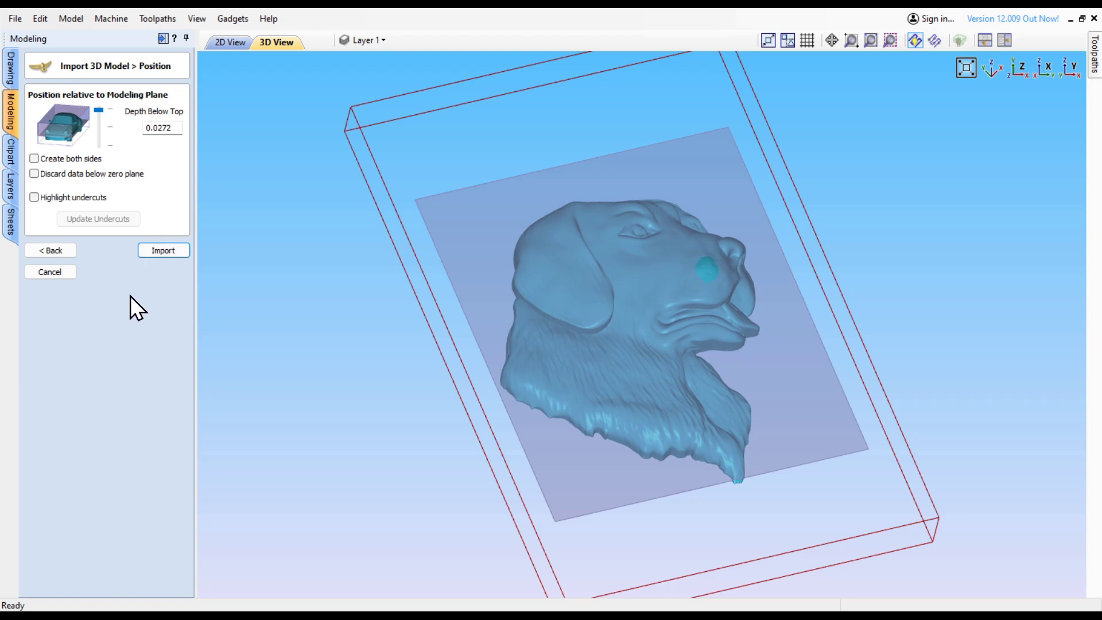
{"action": "left_click", "coordinate": [162, 251]}
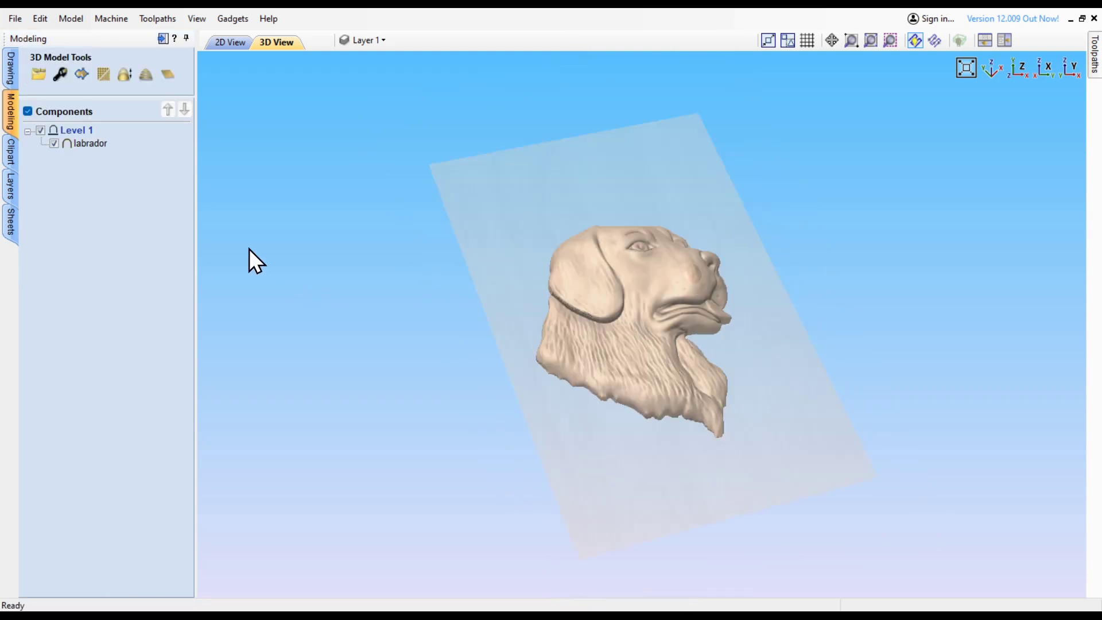
In 2D view, nudge the labrador relief up four arrow-key steps between the texts.
{"action": "left_click", "coordinate": [218, 45]}
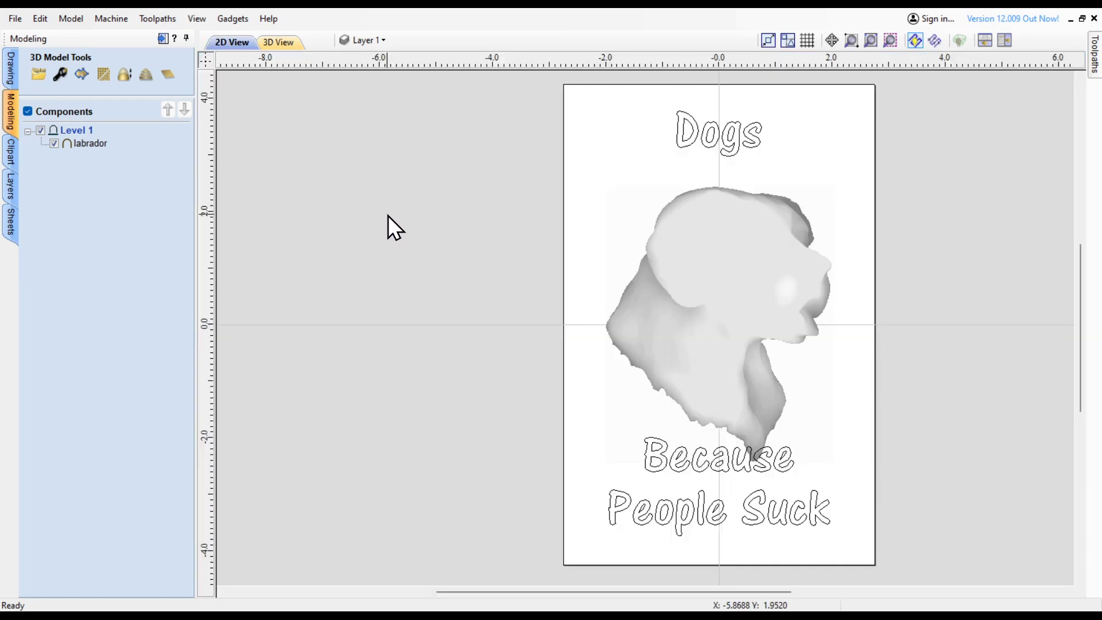
{"action": "left_click", "coordinate": [728, 285]}
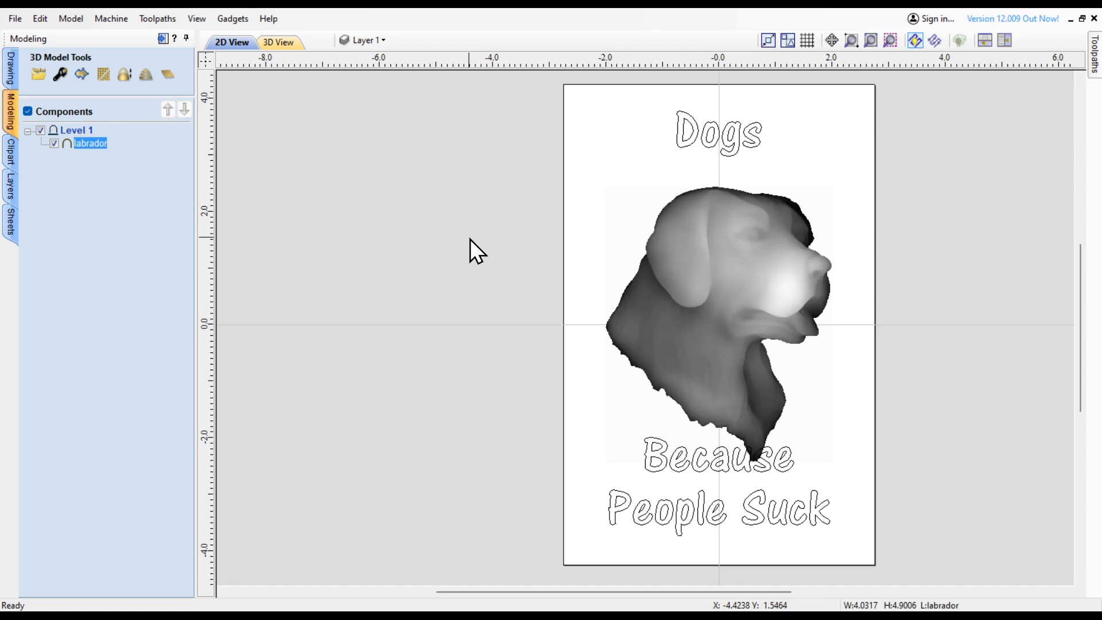
{"action": "key", "text": "Up"}
{"action": "key", "text": "Up"}
{"action": "key", "text": "Up"}
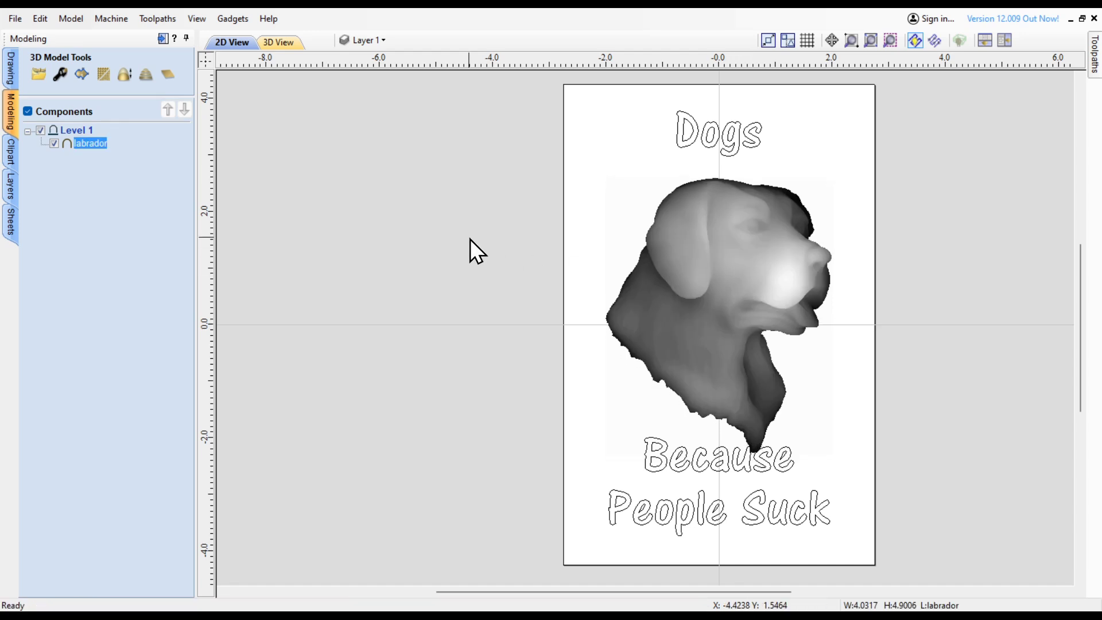
{"action": "key", "text": "Up"}
{"action": "key", "text": "Up"}
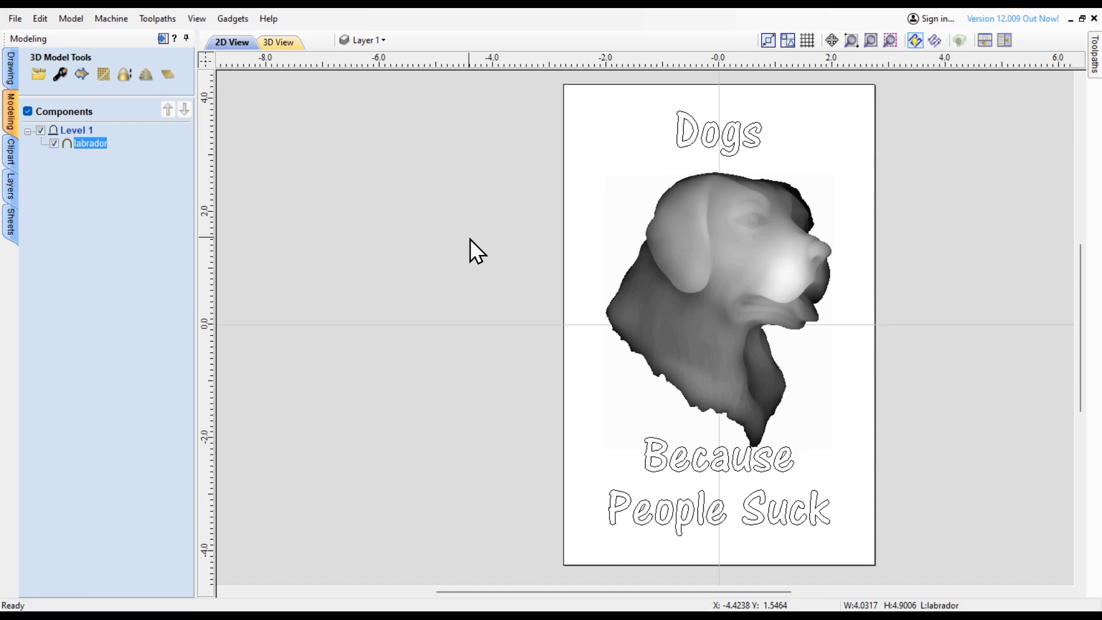
{"action": "key", "text": "Up"}
{"action": "key", "text": "Up"}
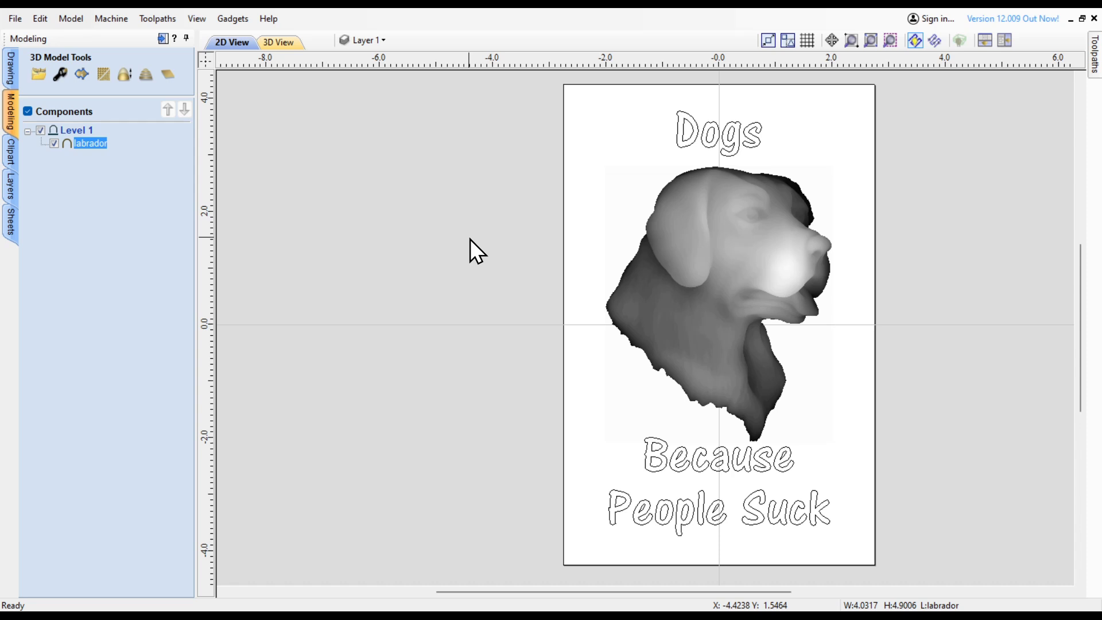
{"action": "key", "text": "Up"}
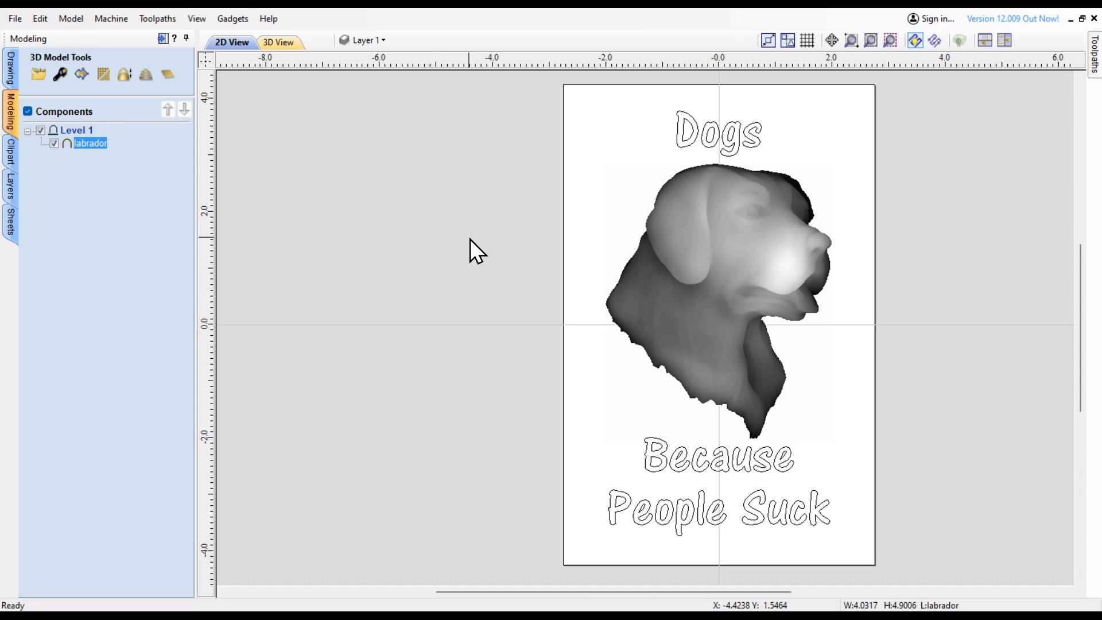
{"action": "left_click", "coordinate": [470, 239]}
{"action": "left_click", "coordinate": [675, 298]}
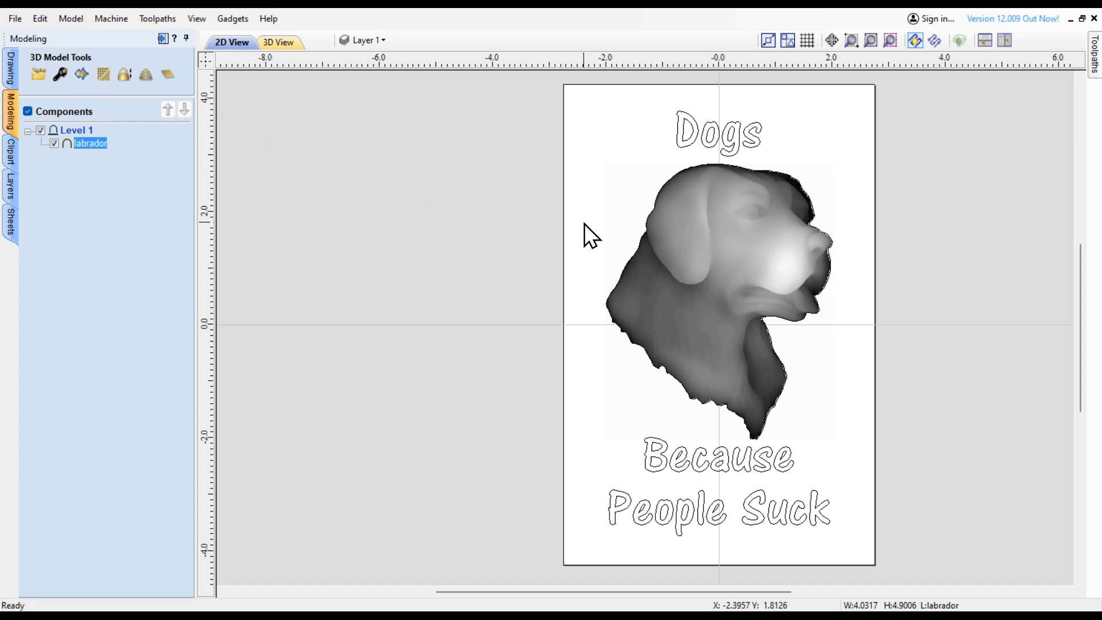
{"action": "left_click", "coordinate": [515, 219]}
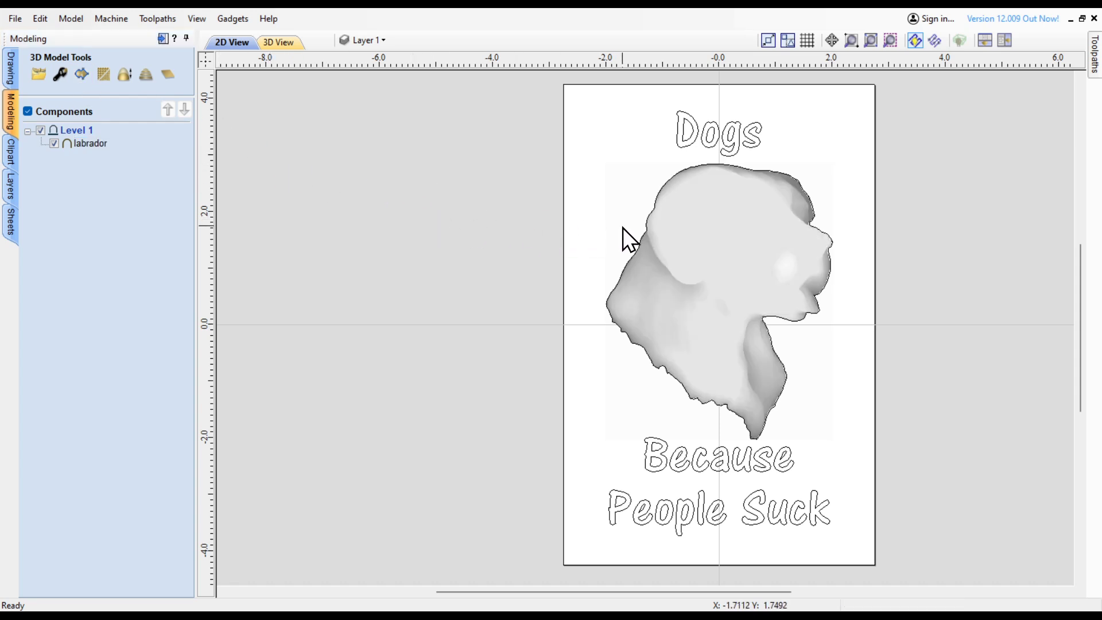
Offset the dog outline 0.125 in outwards to create a border.
{"action": "left_click", "coordinate": [635, 254]}
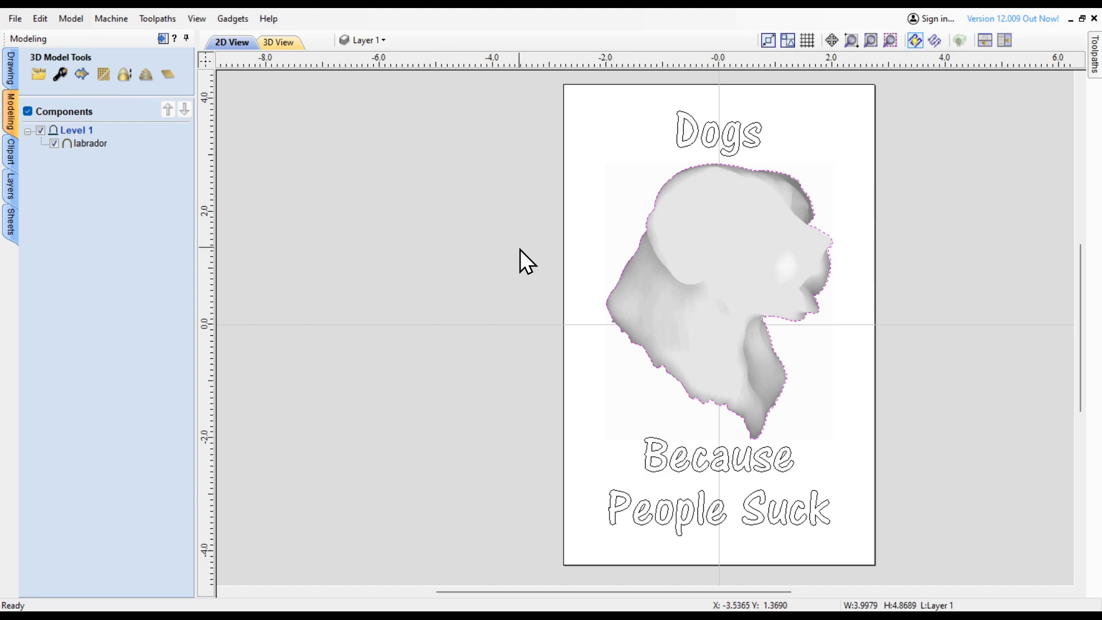
{"action": "left_click", "coordinate": [11, 71]}
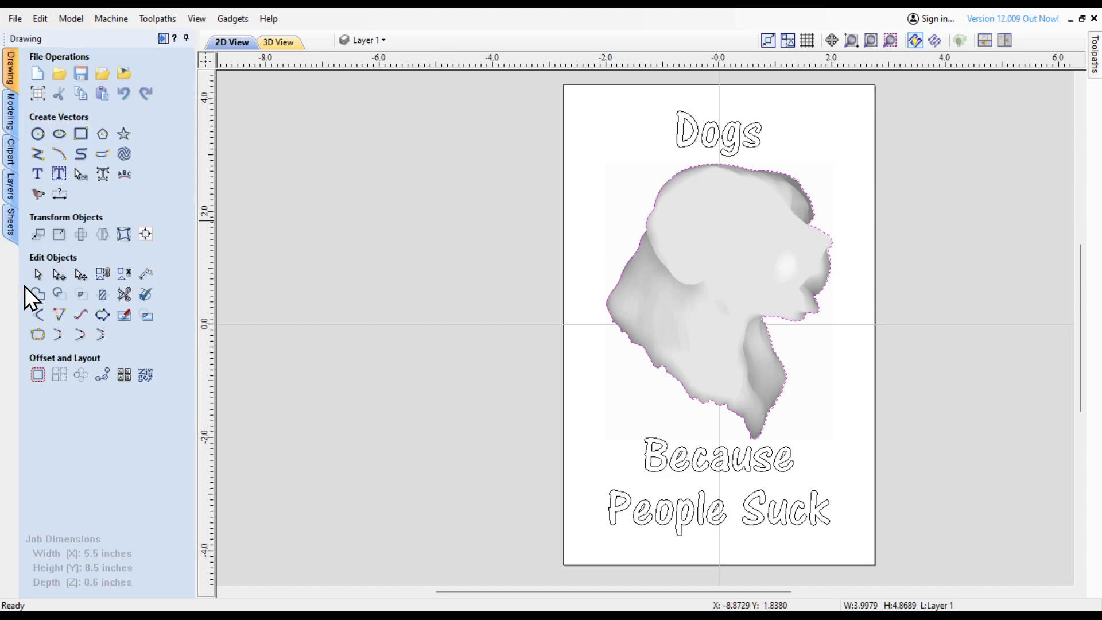
{"action": "left_click", "coordinate": [38, 375]}
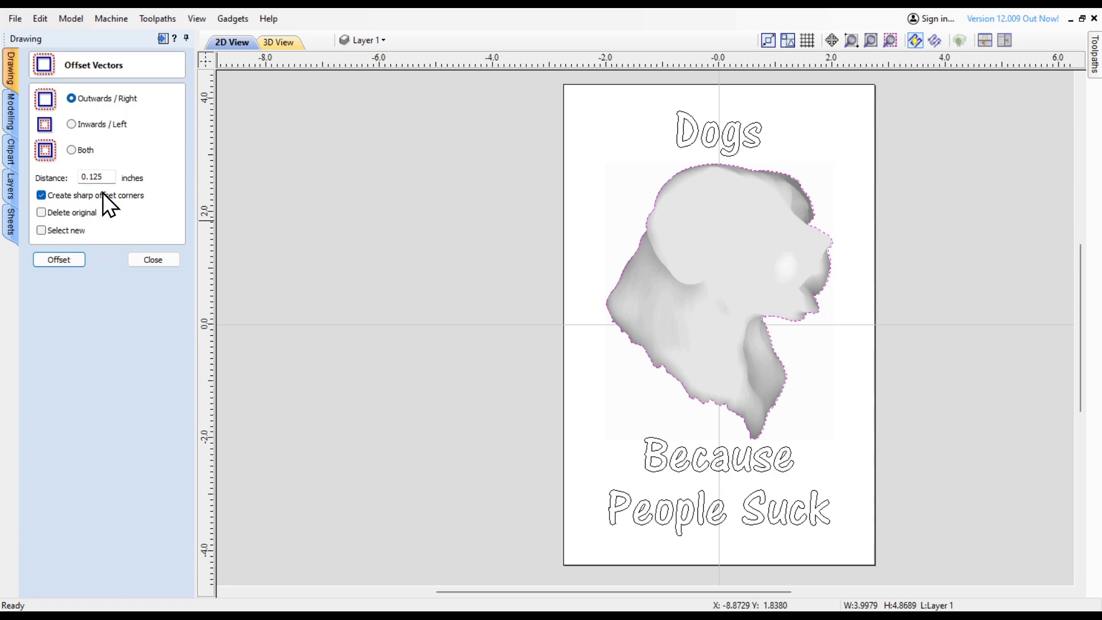
{"action": "left_click", "coordinate": [52, 261]}
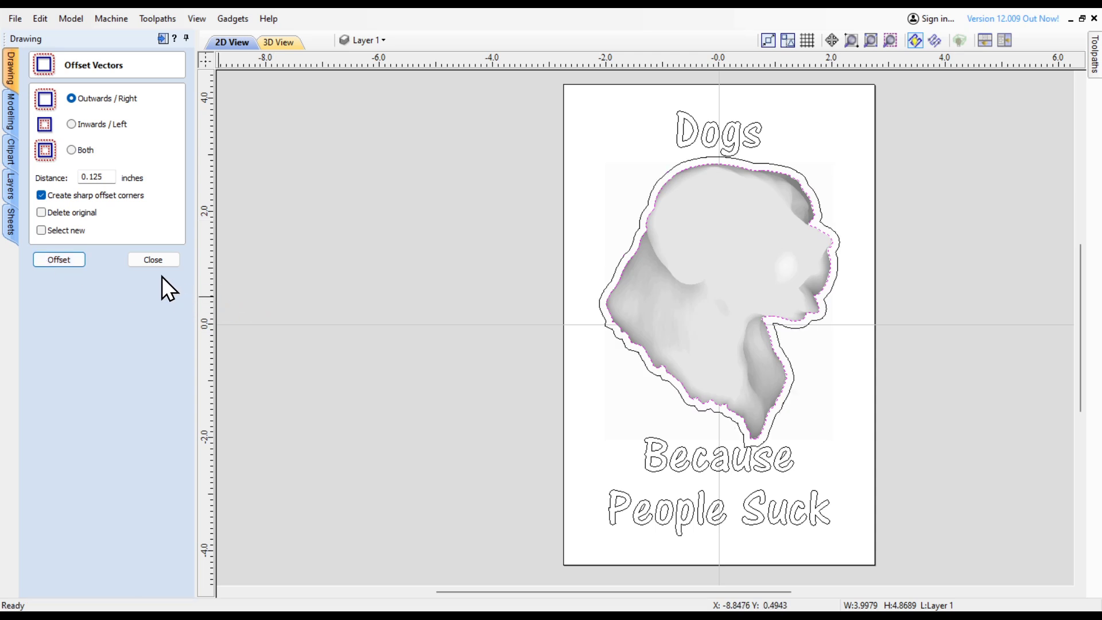
{"action": "left_click", "coordinate": [154, 260]}
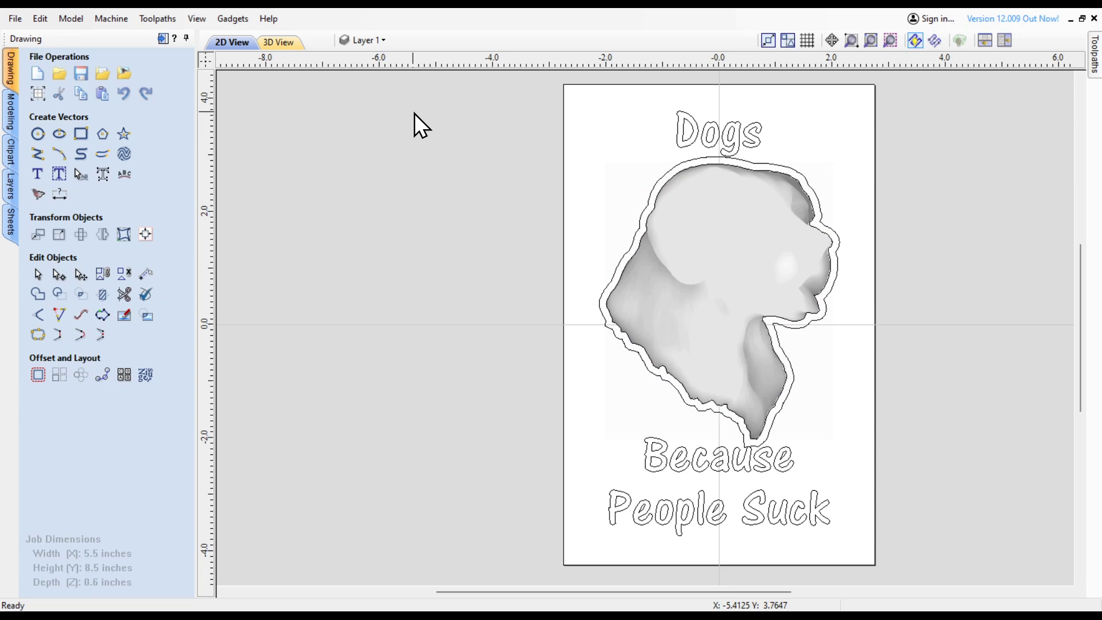
Nudge 'Dogs' up and 'Because People Suck' down to clear the border.
{"action": "left_click", "coordinate": [705, 134]}
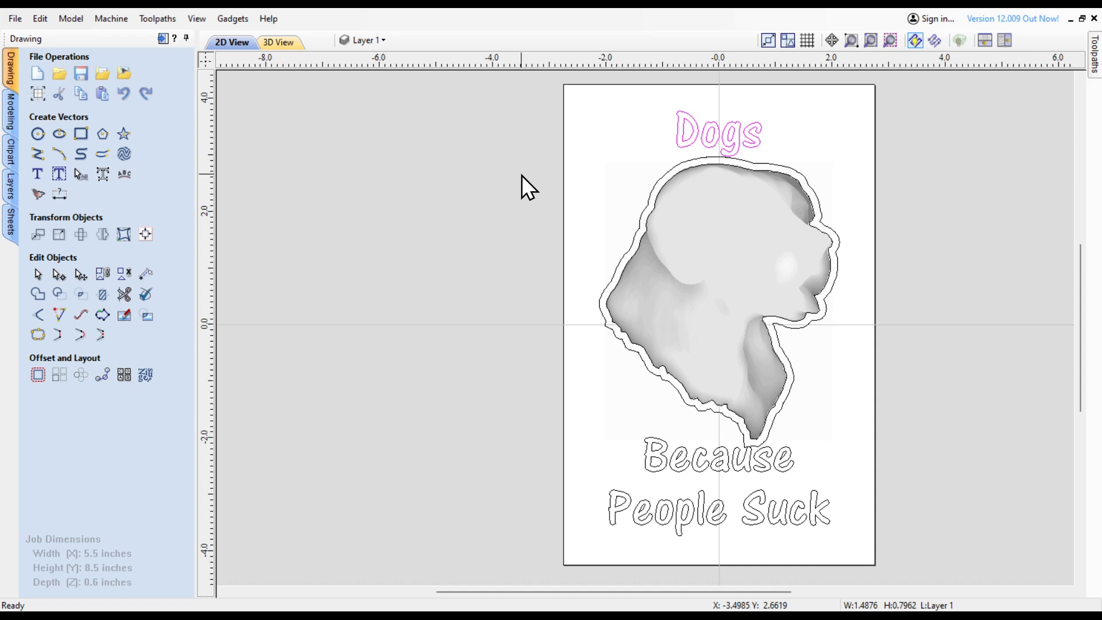
{"action": "key", "text": "Up"}
{"action": "key", "text": "Up"}
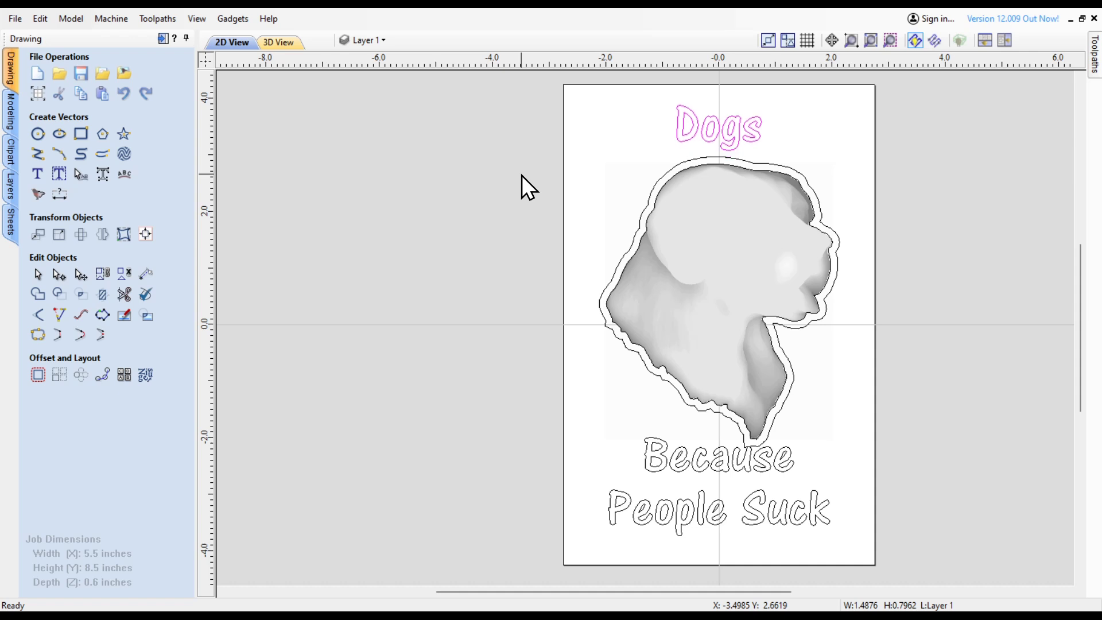
{"action": "left_click", "coordinate": [521, 167]}
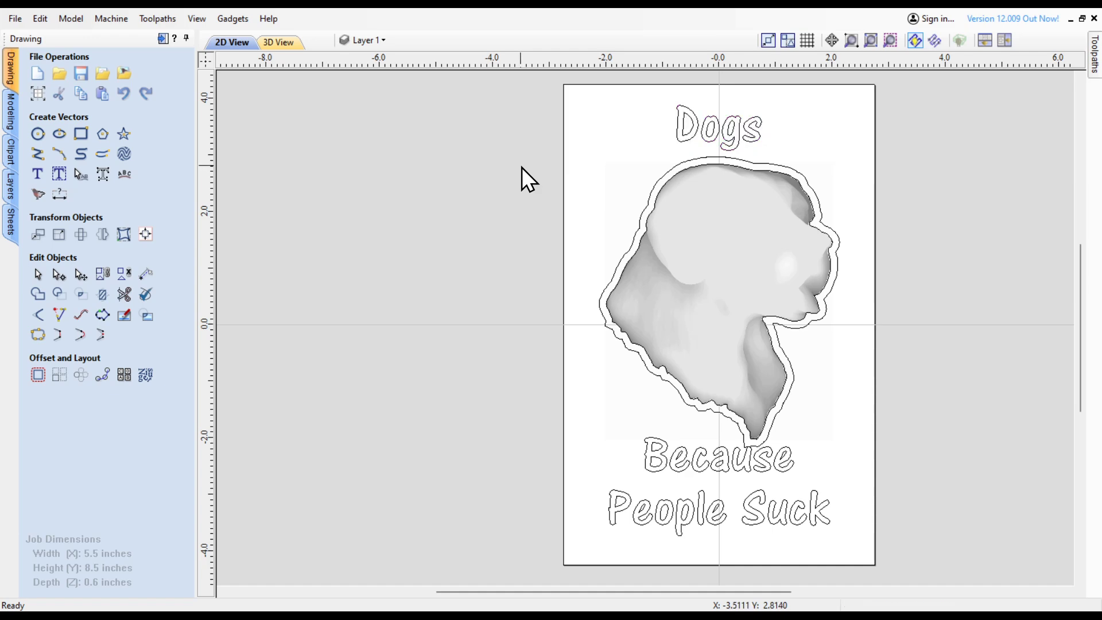
{"action": "left_click", "coordinate": [684, 470]}
{"action": "key", "text": "Down"}
{"action": "key", "text": "Down"}
{"action": "key", "text": "Down"}
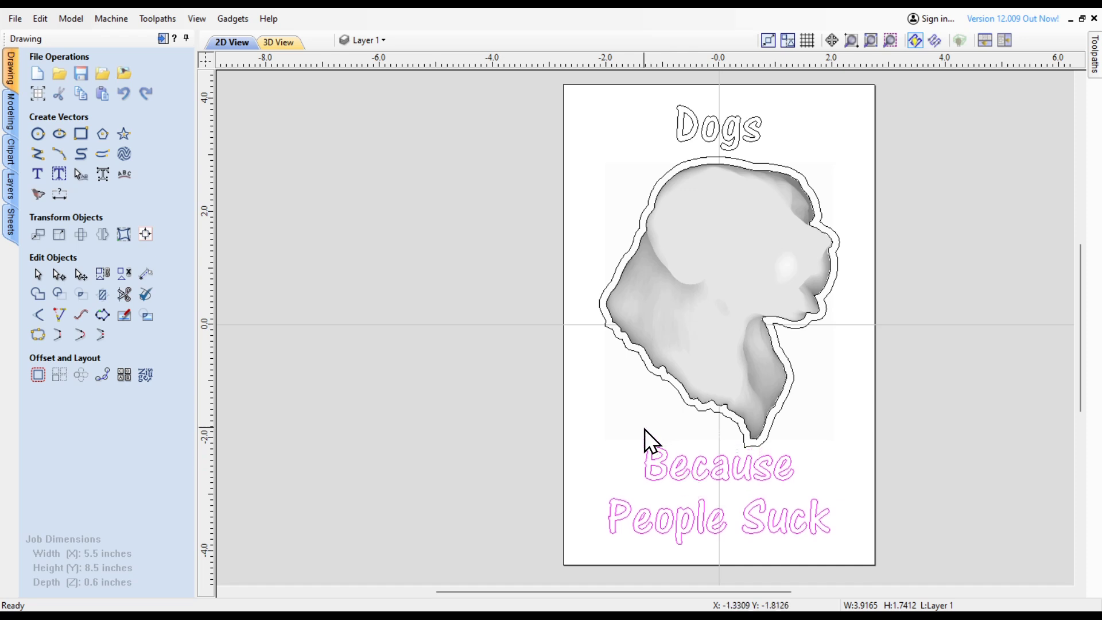
{"action": "left_click", "coordinate": [621, 411]}
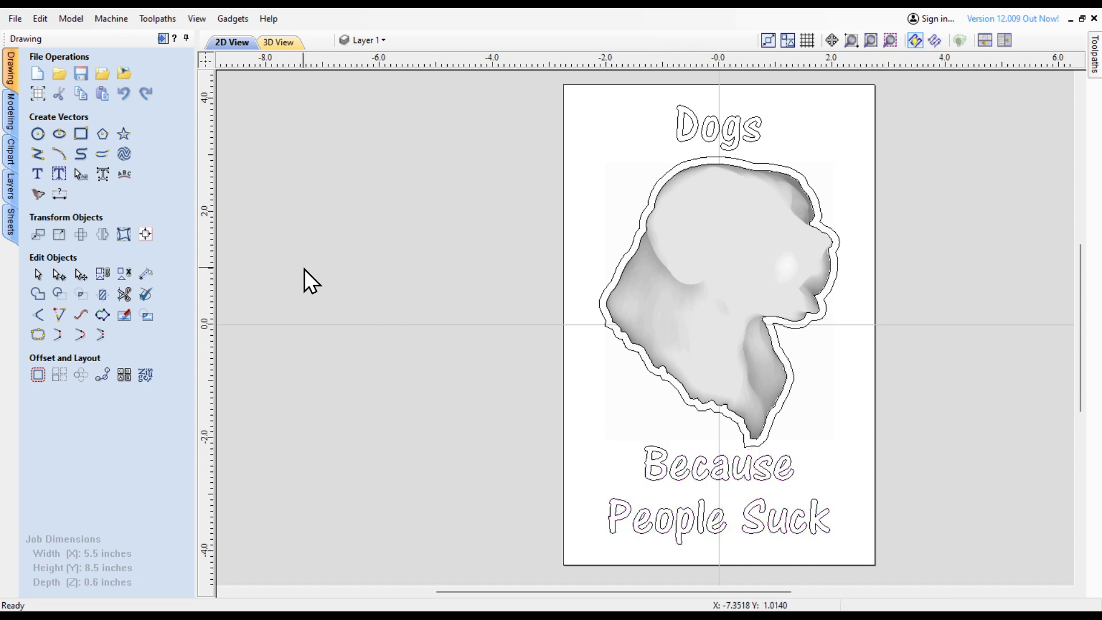
{"action": "left_click", "coordinate": [160, 38]}
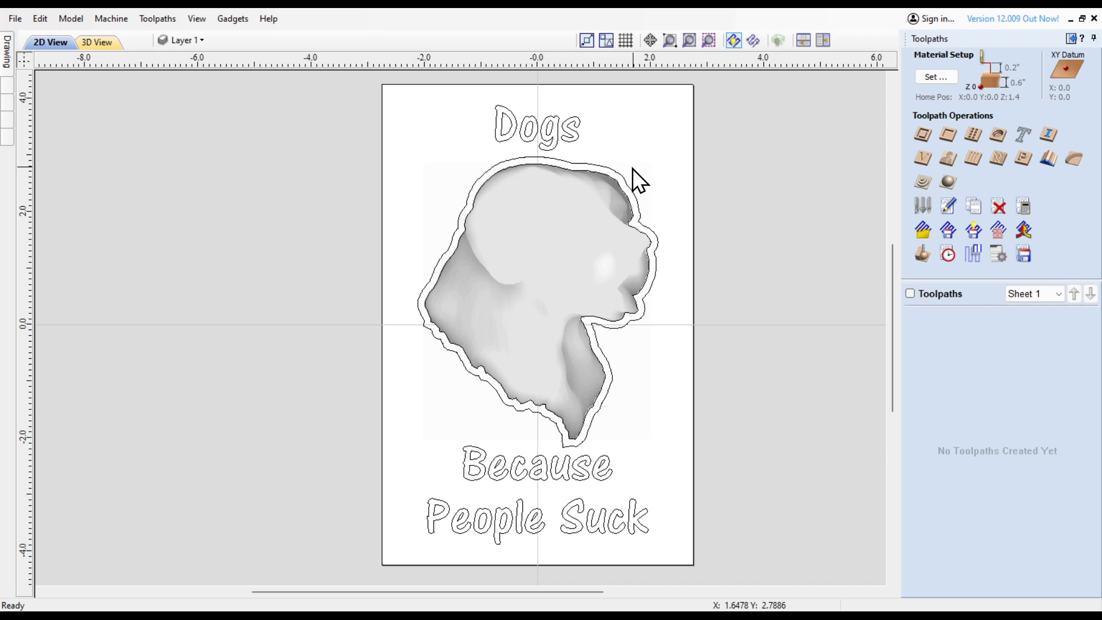
Select both text blocks and refit the model within the 0.6-inch material in Material Setup.
{"action": "left_click", "coordinate": [507, 139]}
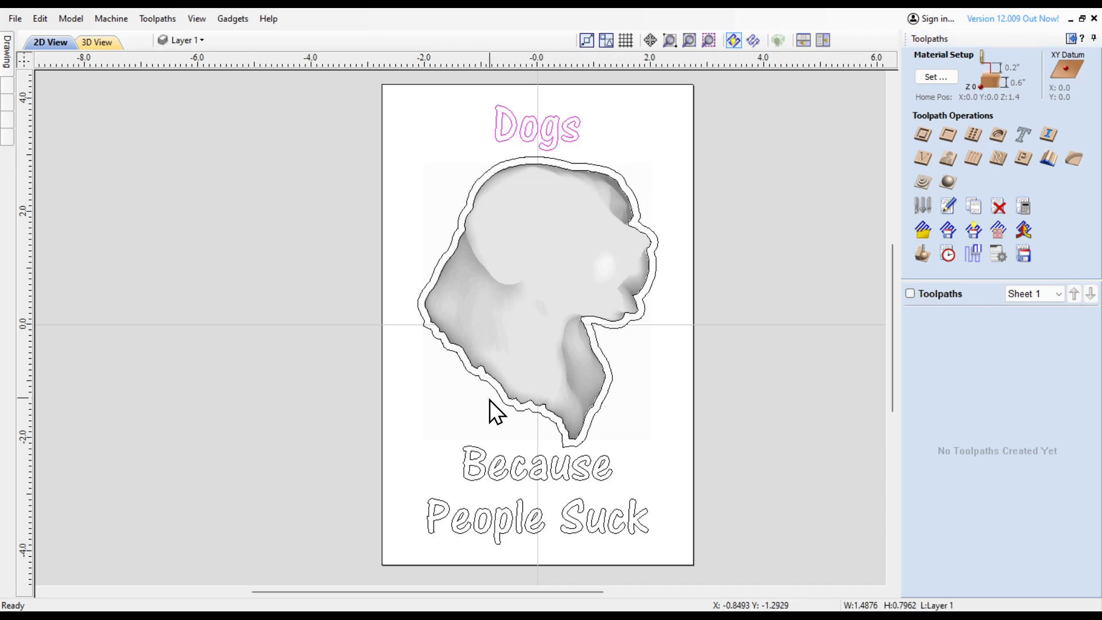
{"action": "left_click", "coordinate": [482, 475], "text": "shift"}
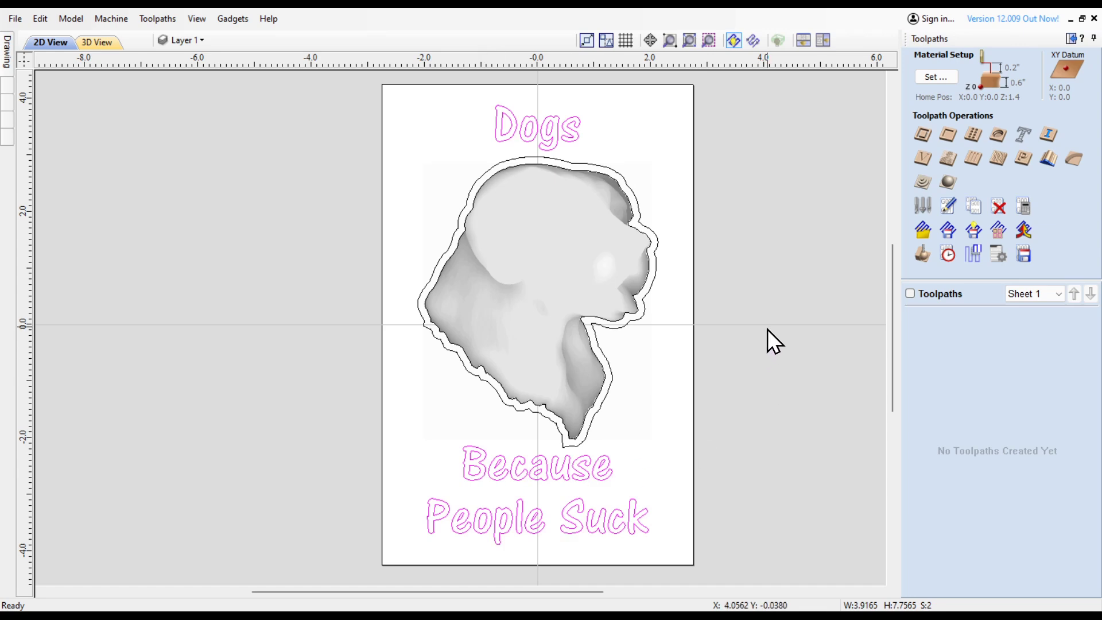
{"action": "left_click", "coordinate": [922, 160]}
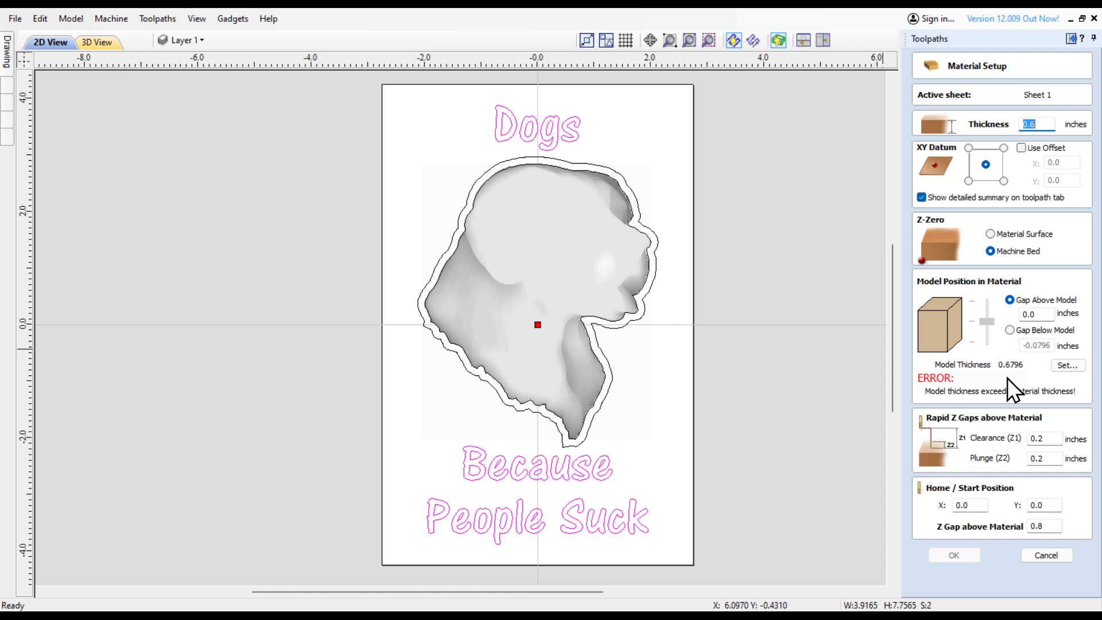
{"action": "left_click", "coordinate": [1068, 365]}
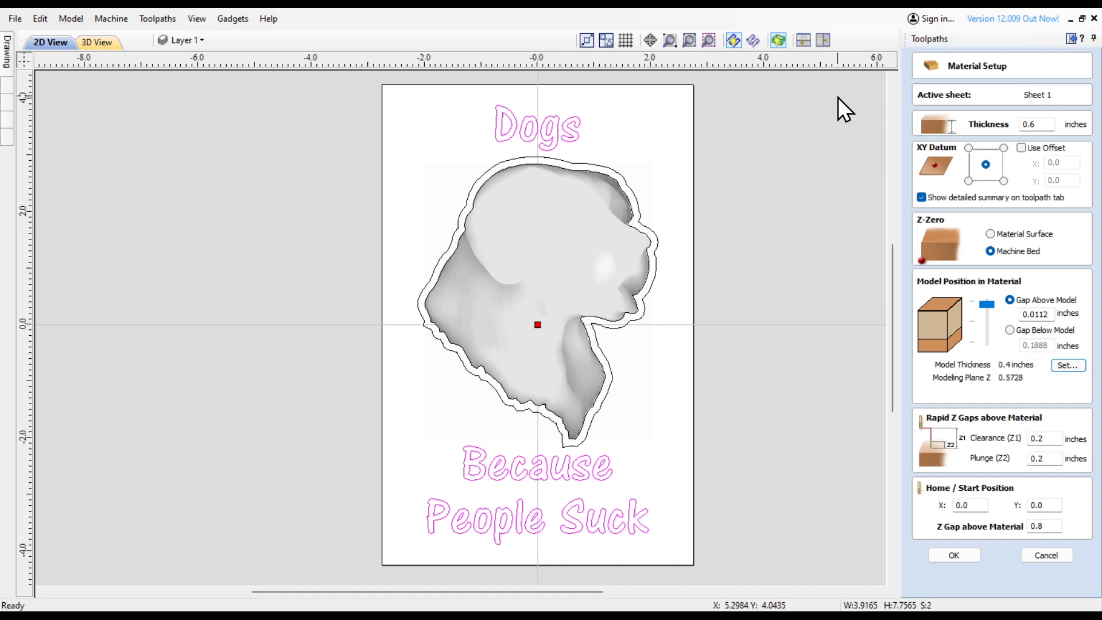
{"action": "left_click", "coordinate": [951, 556]}
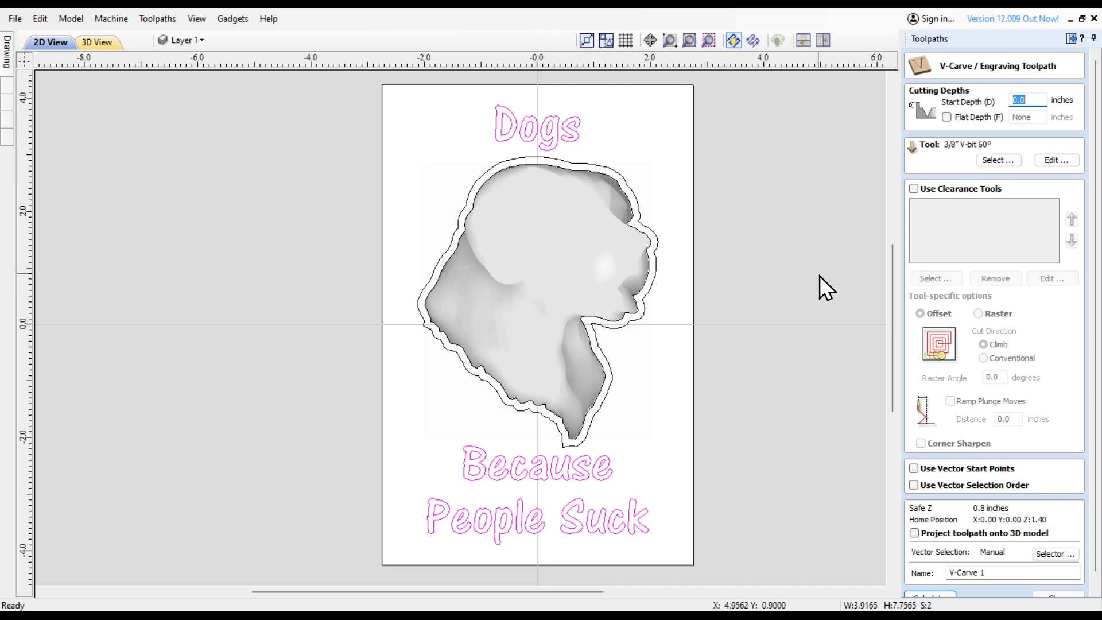
Name the V-carve toolpath '1 Dogs' and calculate it.
{"action": "scroll", "coordinate": [819, 270], "scroll_direction": "down", "scroll_amount": 2}
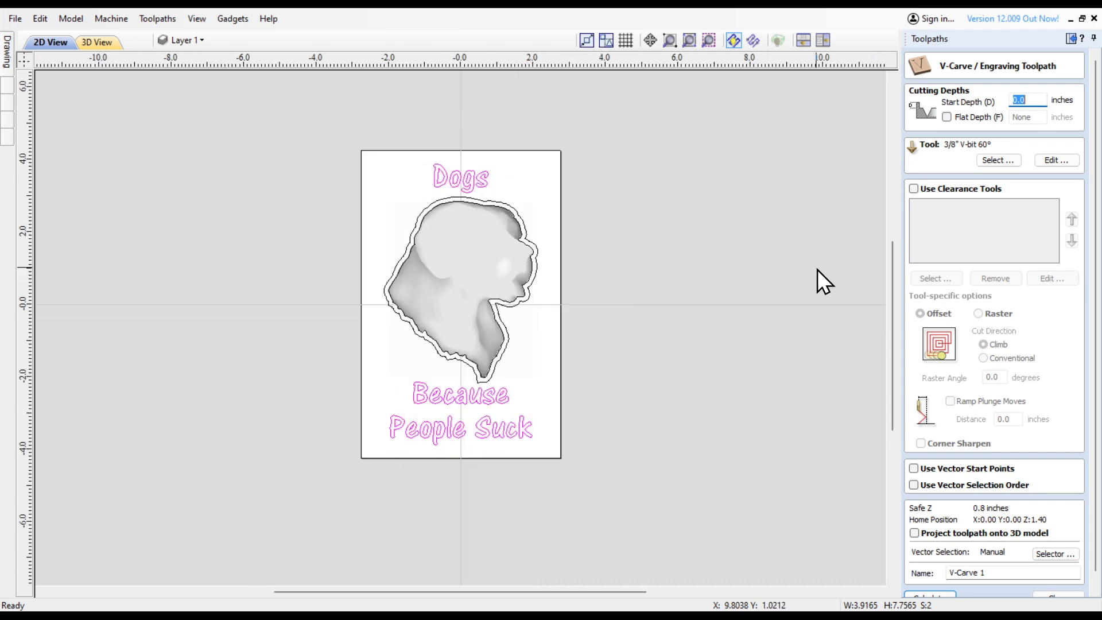
{"action": "scroll", "coordinate": [801, 273], "scroll_direction": "up", "scroll_amount": 2}
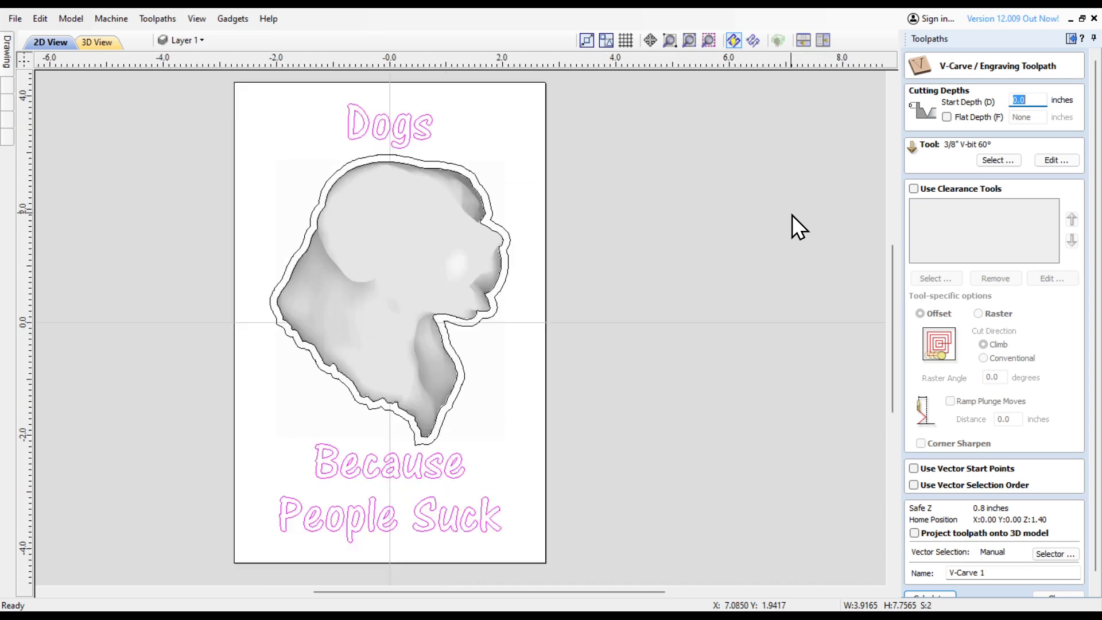
{"action": "left_click", "coordinate": [689, 40]}
{"action": "left_click", "coordinate": [1005, 573]}
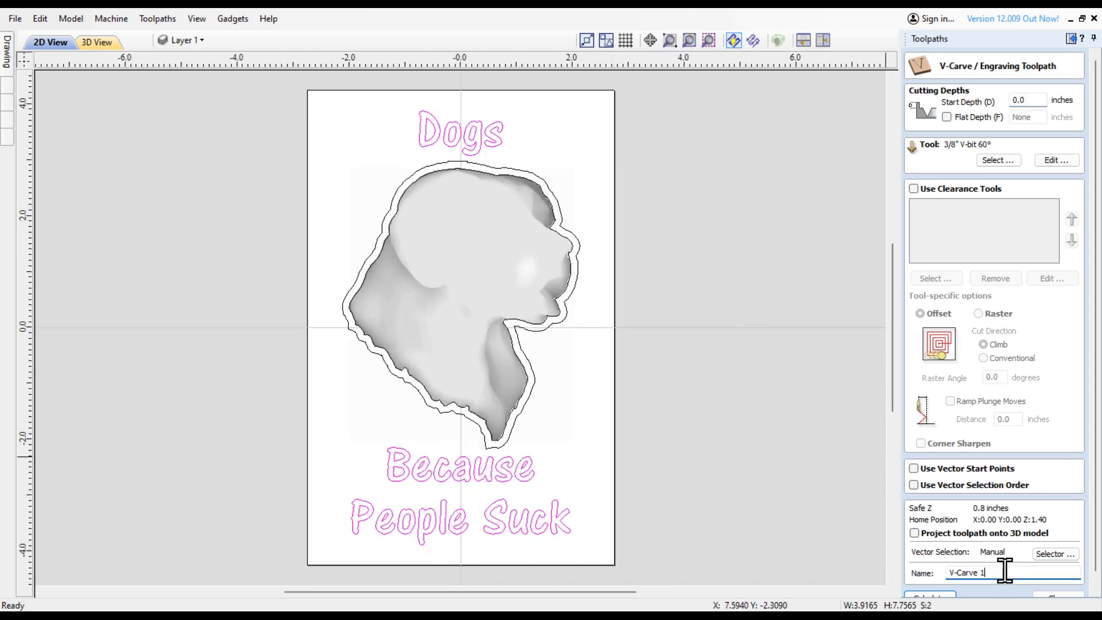
{"action": "key", "text": "BackSpace"}
{"action": "key", "text": "BackSpace"}
{"action": "key", "text": "BackSpace"}
{"action": "key", "text": "BackSpace"}
{"action": "key", "text": "BackSpace"}
{"action": "key", "text": "BackSpace"}
{"action": "key", "text": "BackSpace"}
{"action": "key", "text": "BackSpace"}
{"action": "key", "text": "BackSpace"}
{"action": "type", "text": "1 Dogs"}
{"action": "scroll", "coordinate": [807, 421], "scroll_direction": "down", "scroll_amount": 1}
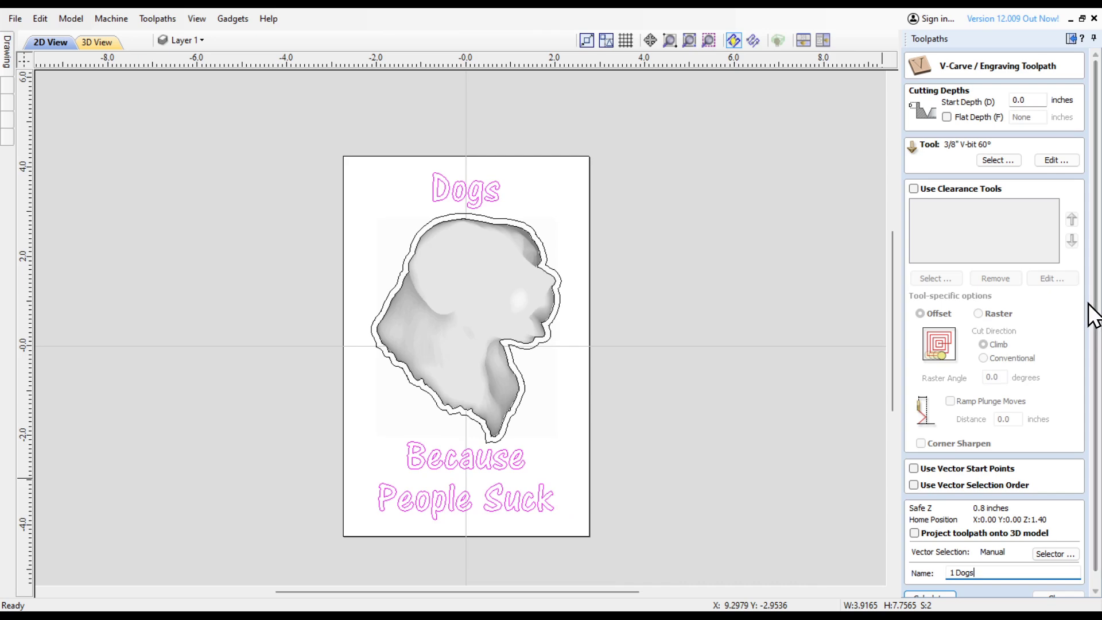
{"action": "scroll", "coordinate": [1099, 350], "scroll_direction": "down", "scroll_amount": 1}
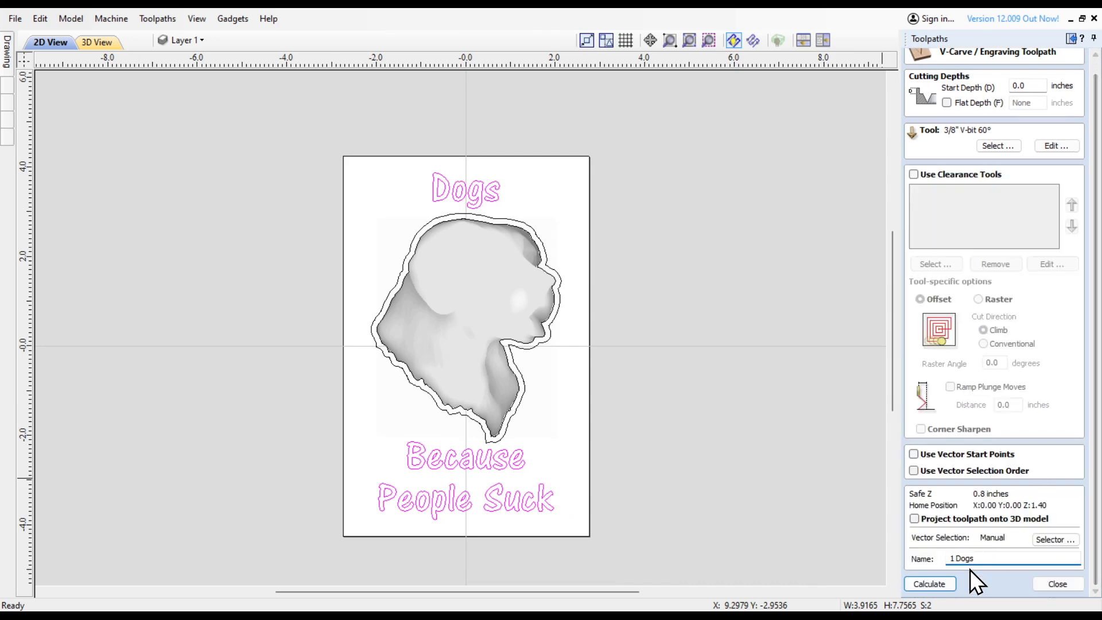
{"action": "left_click", "coordinate": [925, 583]}
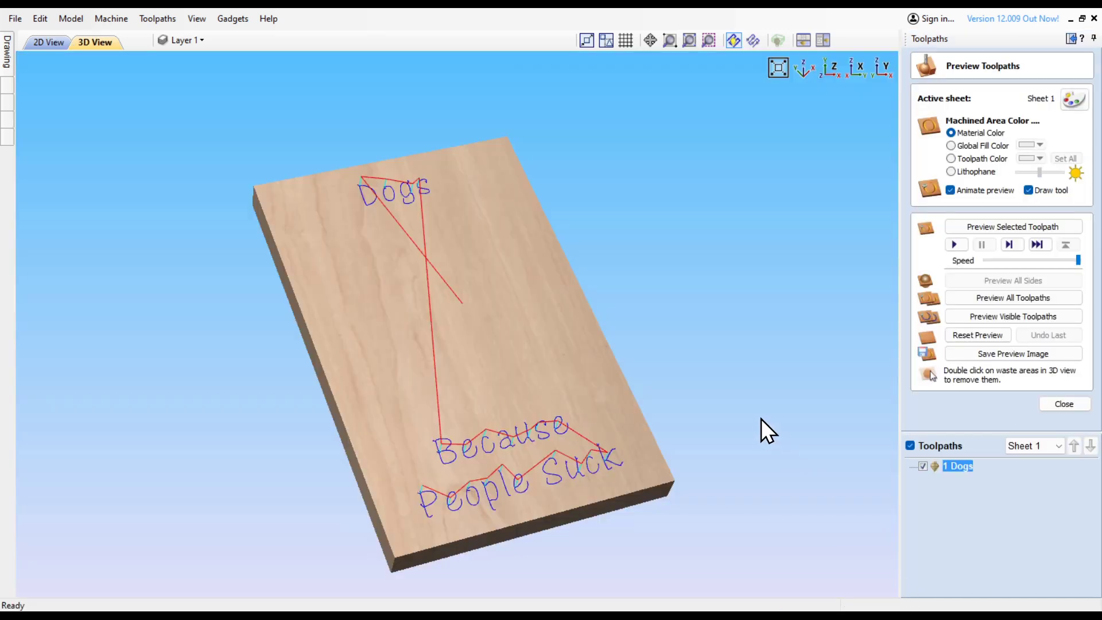
Reset and preview the visible toolpaths on the board from the top view.
{"action": "left_click", "coordinate": [962, 336]}
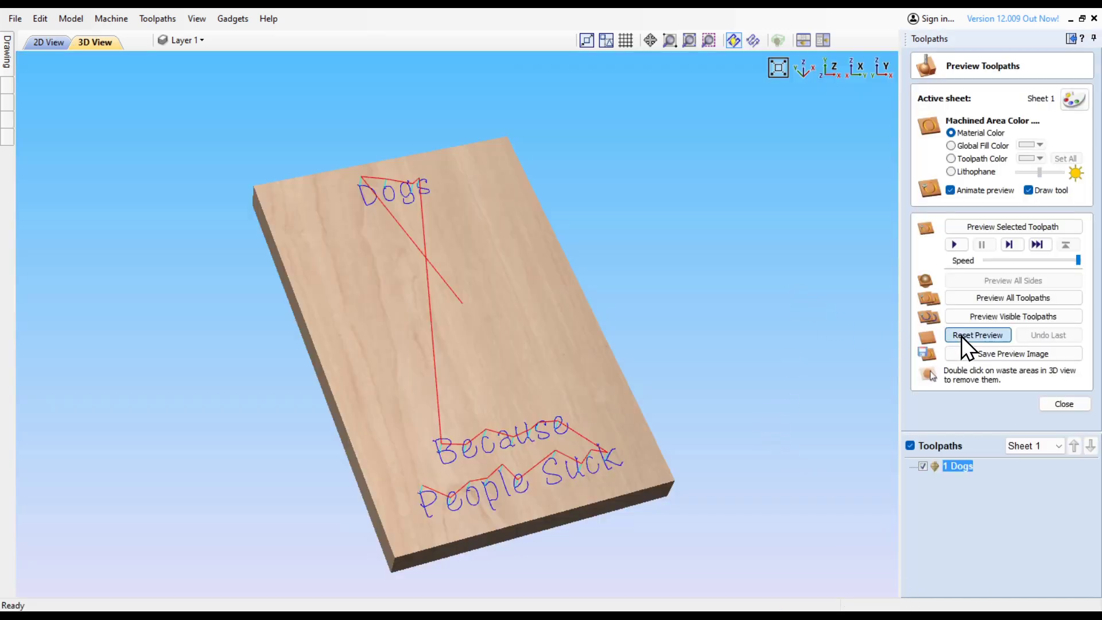
{"action": "left_click", "coordinate": [969, 316]}
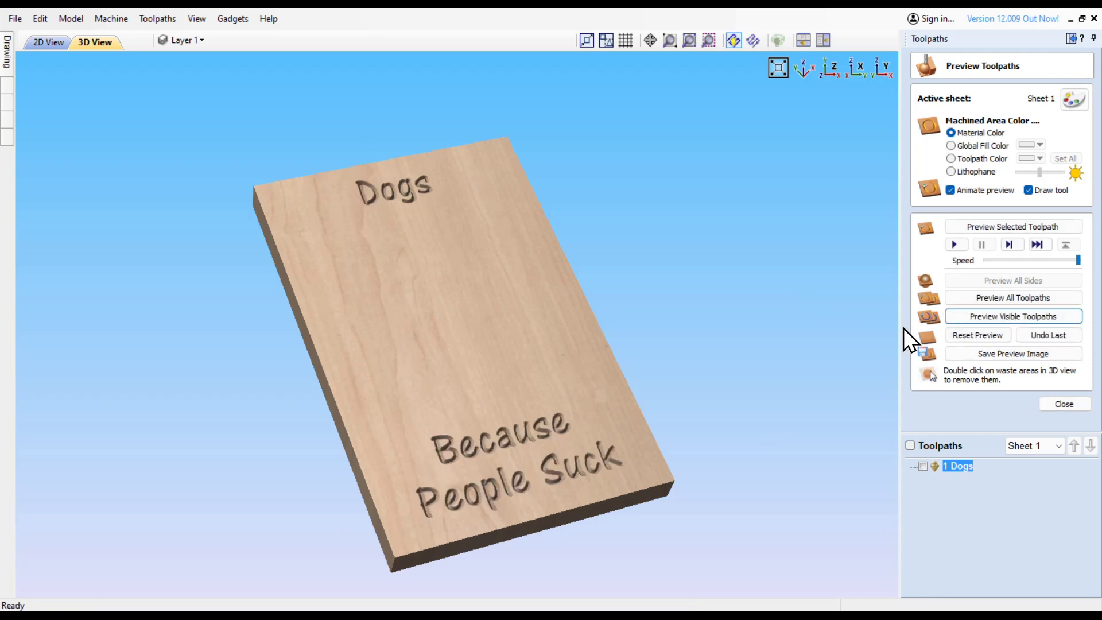
{"action": "left_click", "coordinate": [827, 71]}
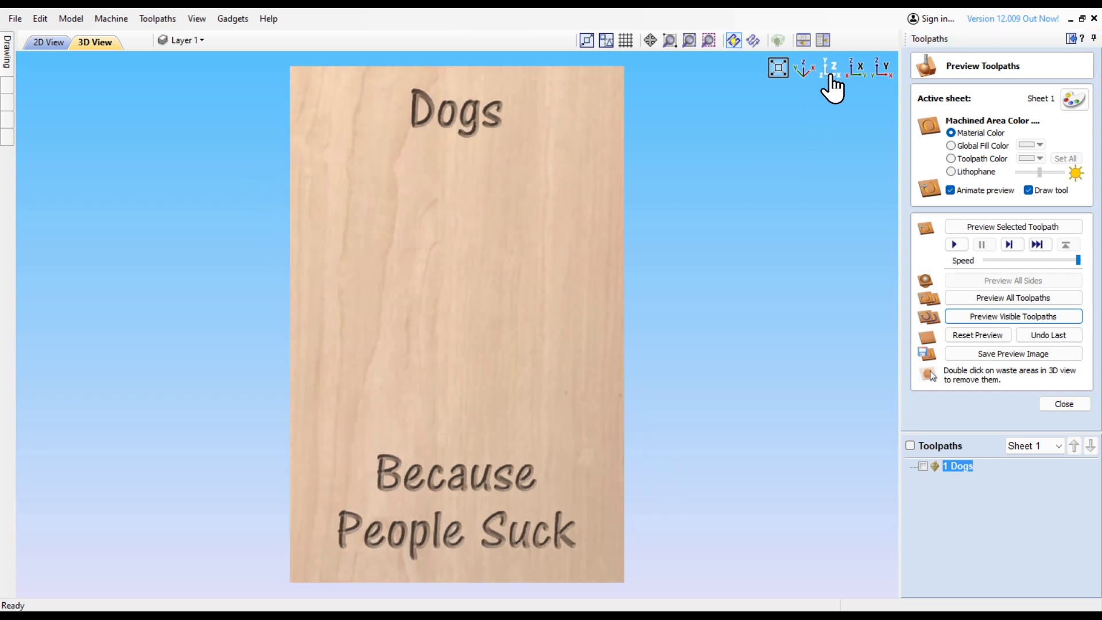
{"action": "left_click", "coordinate": [1065, 404]}
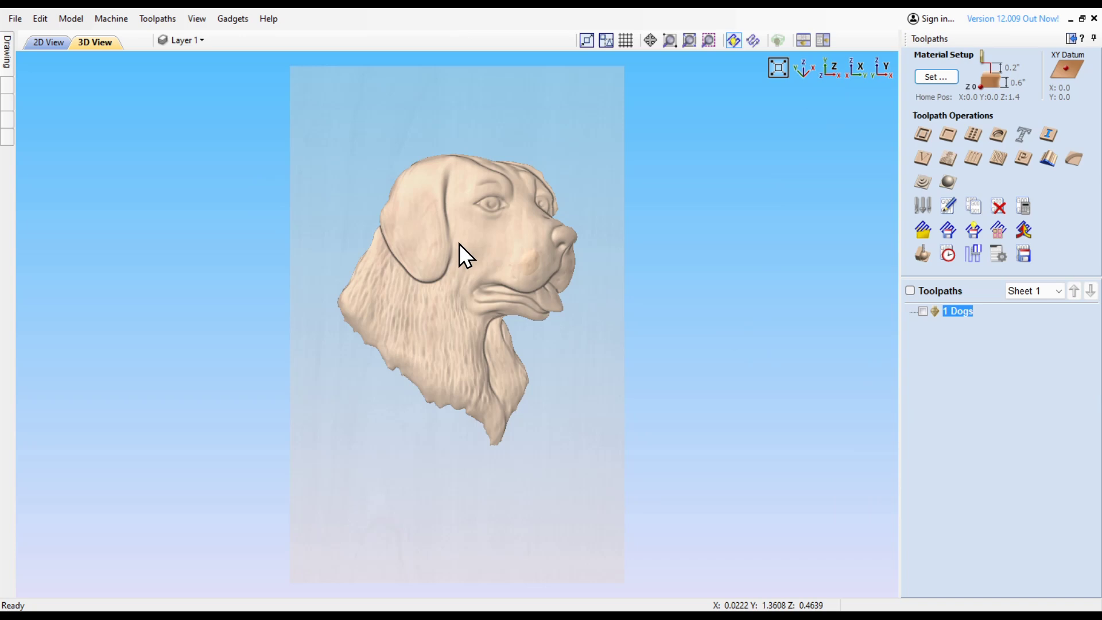
Create rough machining toolpath '2 Dogs' bounded by the dog outline, then calculate and preview it.
{"action": "left_click", "coordinate": [49, 44]}
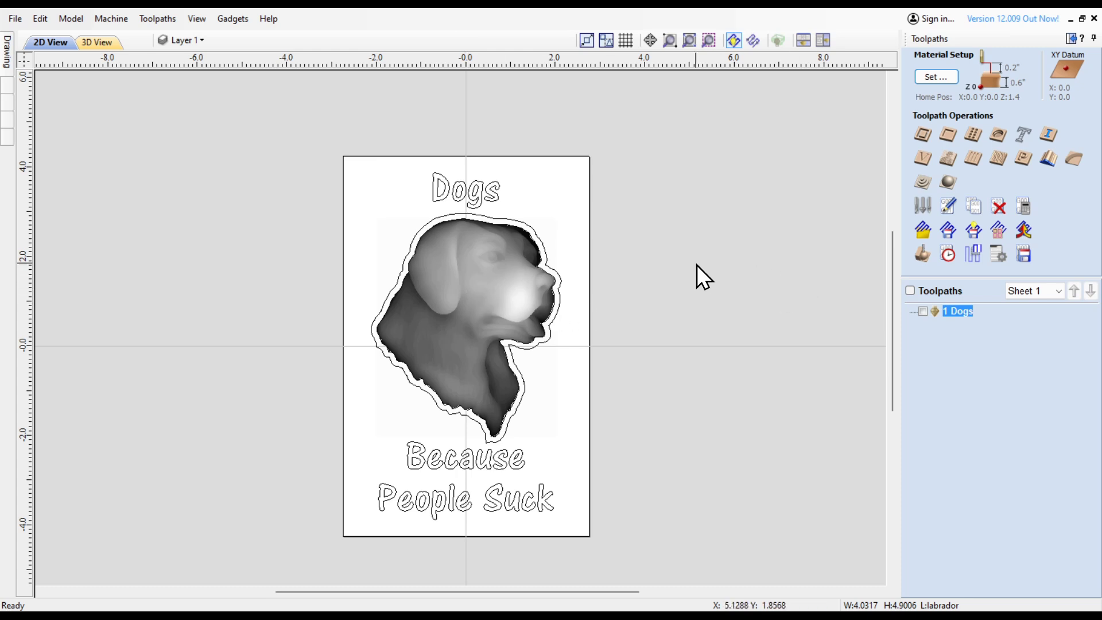
{"action": "left_click", "coordinate": [923, 182]}
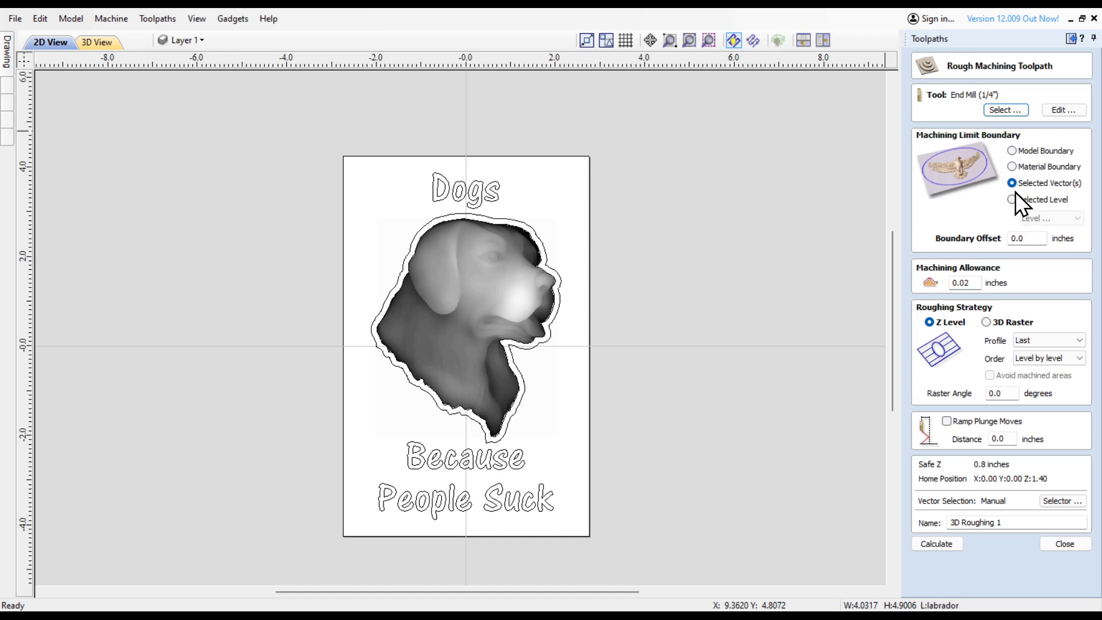
{"action": "left_click", "coordinate": [381, 312]}
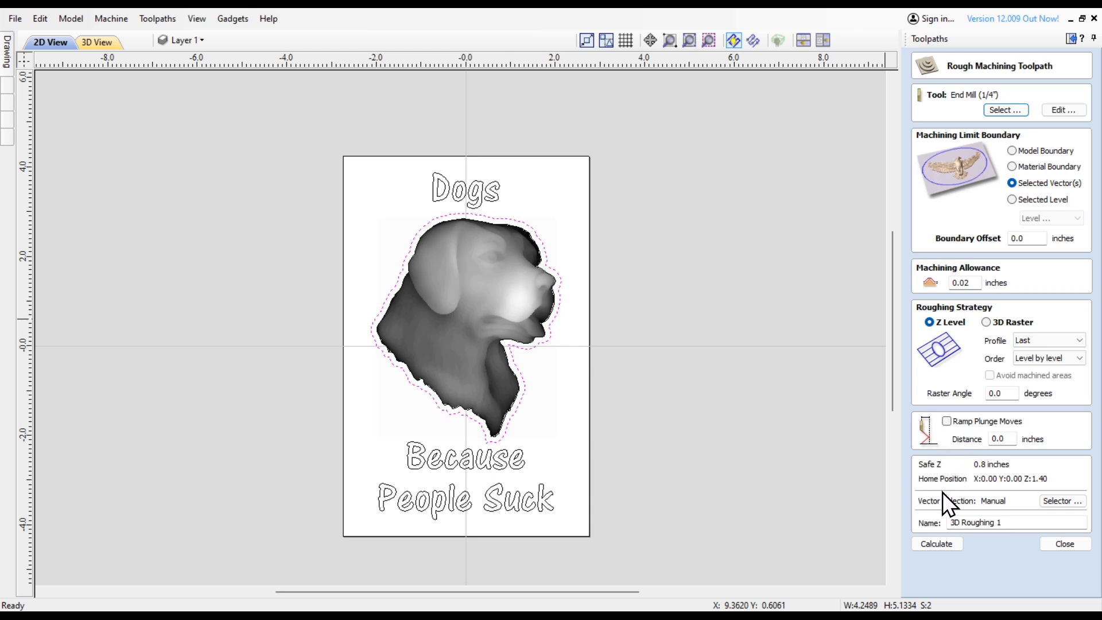
{"action": "left_click", "coordinate": [1021, 522]}
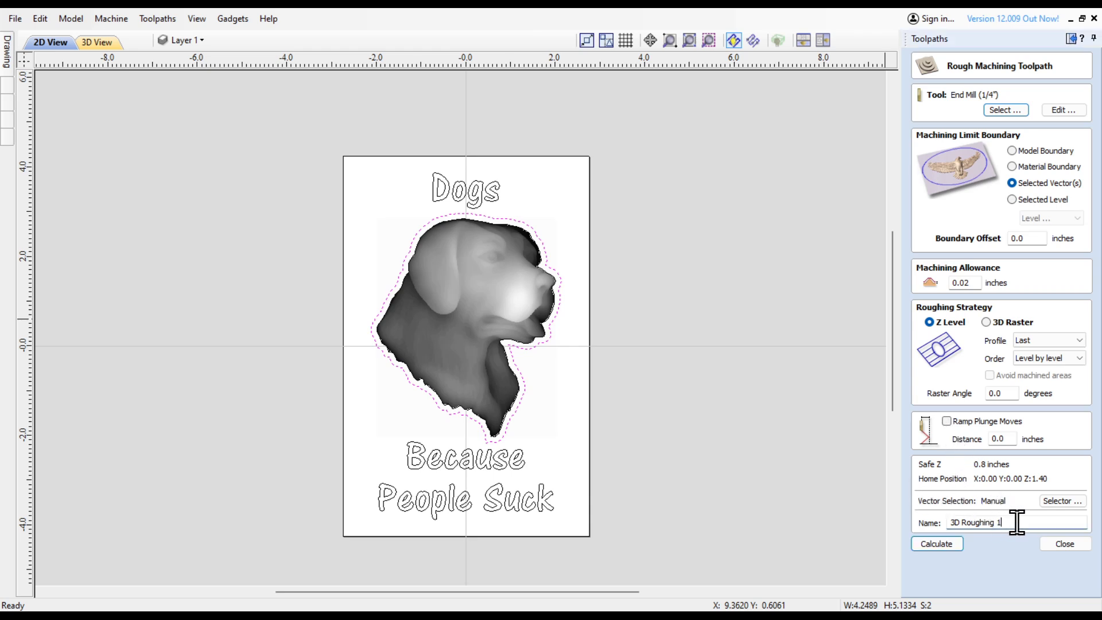
{"action": "type", "text": "2"}
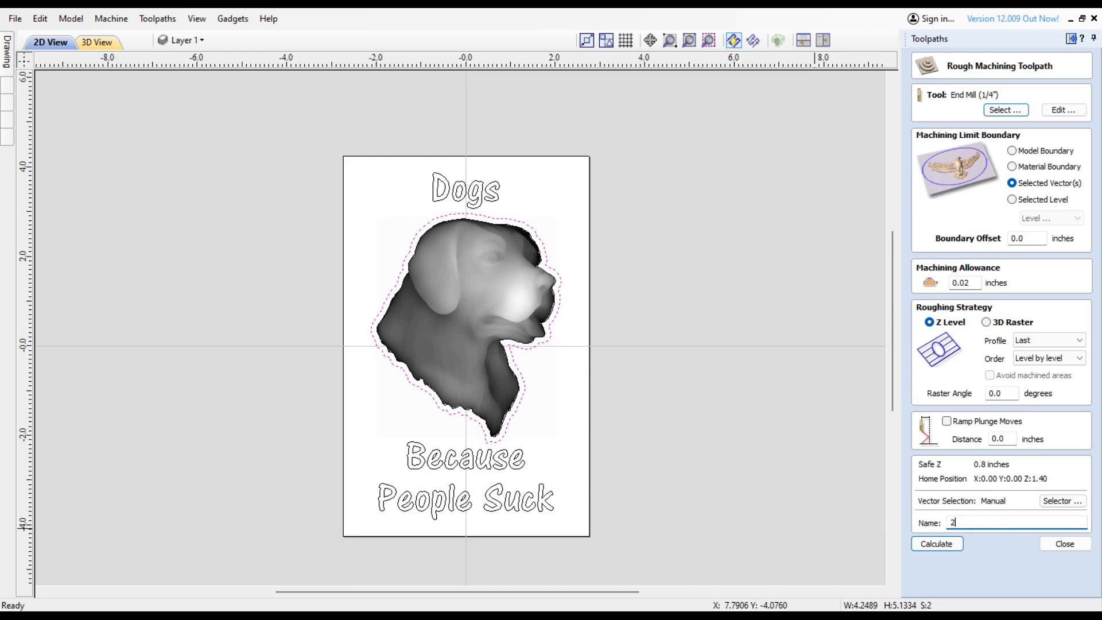
{"action": "type", "text": " Dogs"}
{"action": "left_click", "coordinate": [937, 544]}
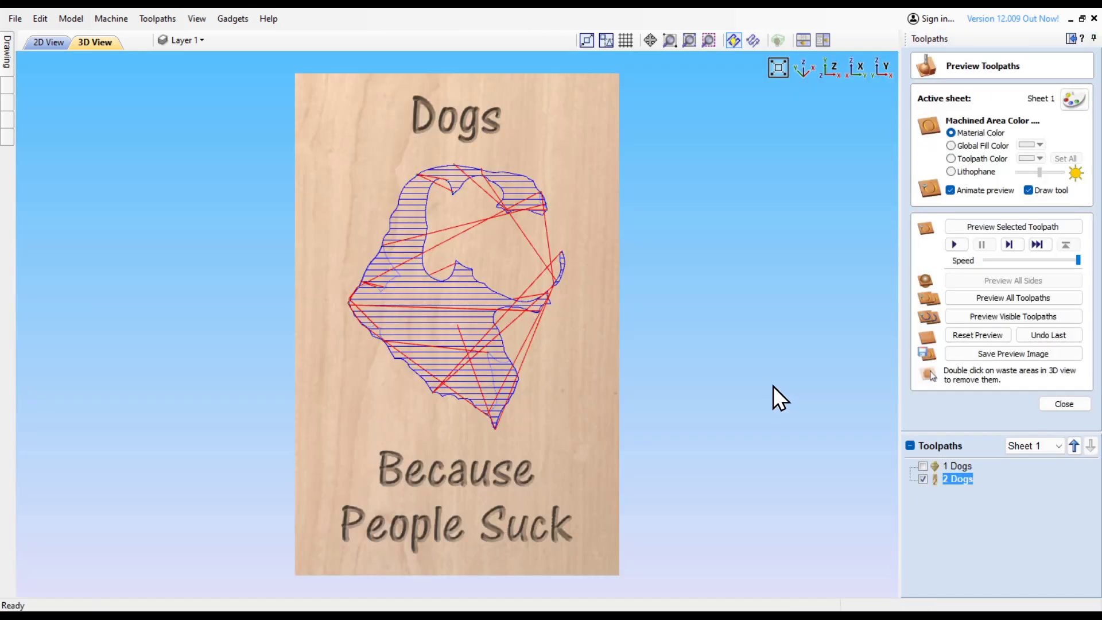
{"action": "left_click", "coordinate": [966, 337]}
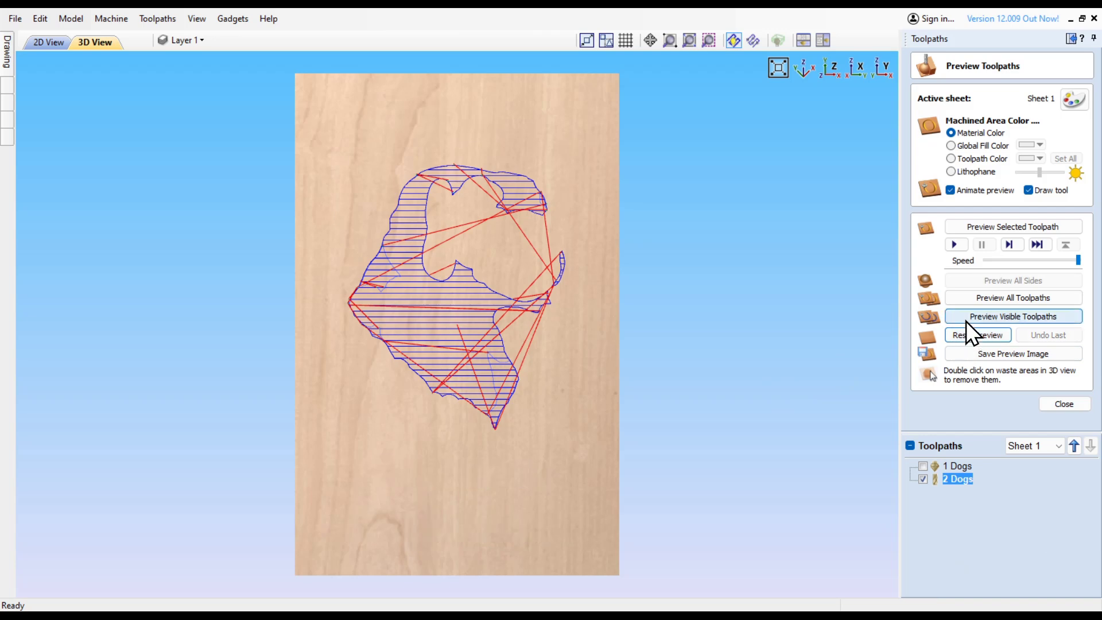
{"action": "left_click", "coordinate": [966, 316]}
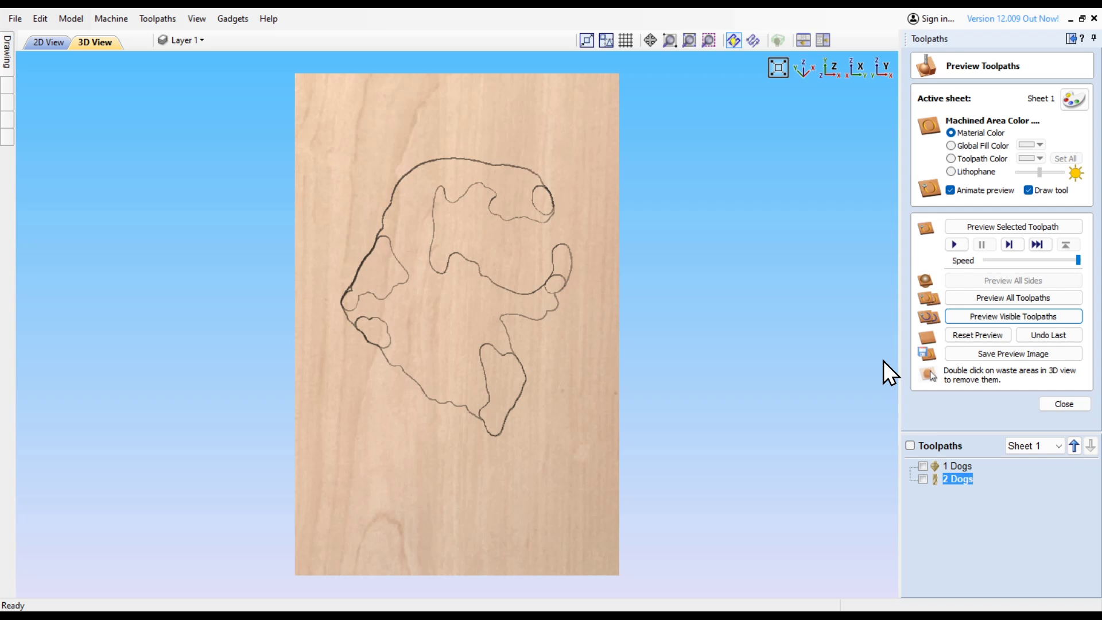
Create finish toolpath '3 Dogs' with only one tapered ball nose tool and calculate it.
{"action": "left_click", "coordinate": [1059, 404]}
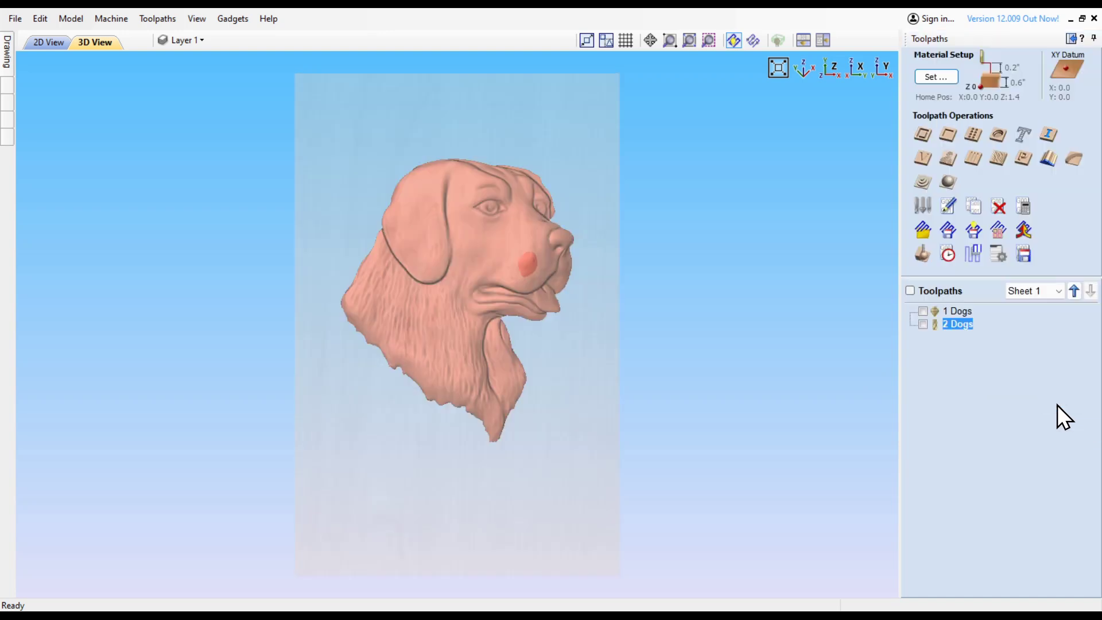
{"action": "left_click", "coordinate": [946, 183]}
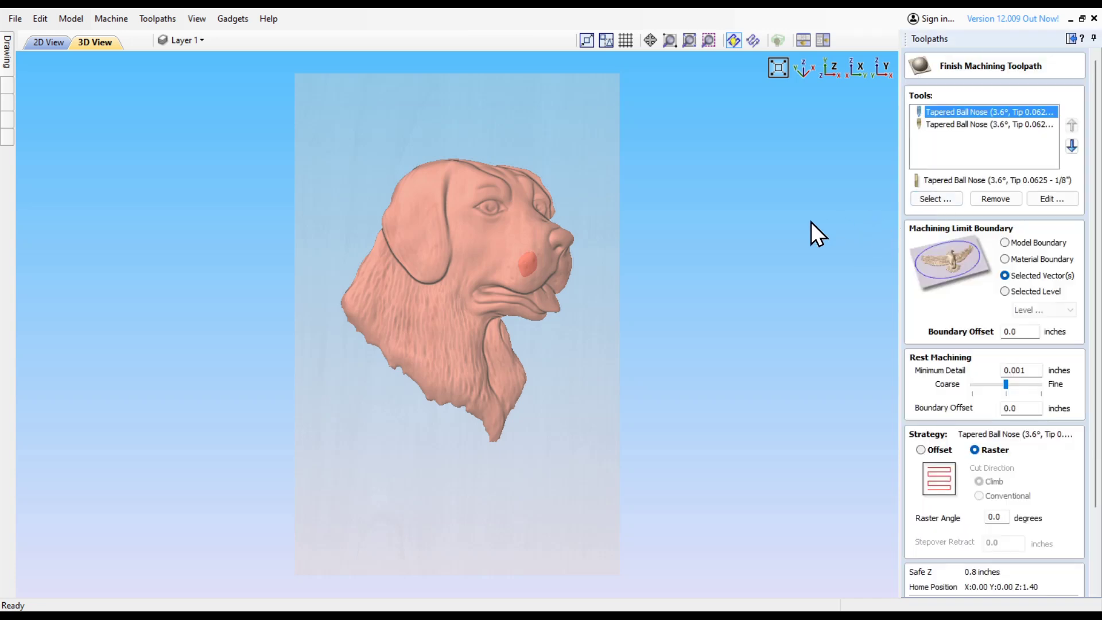
{"action": "left_click", "coordinate": [998, 198]}
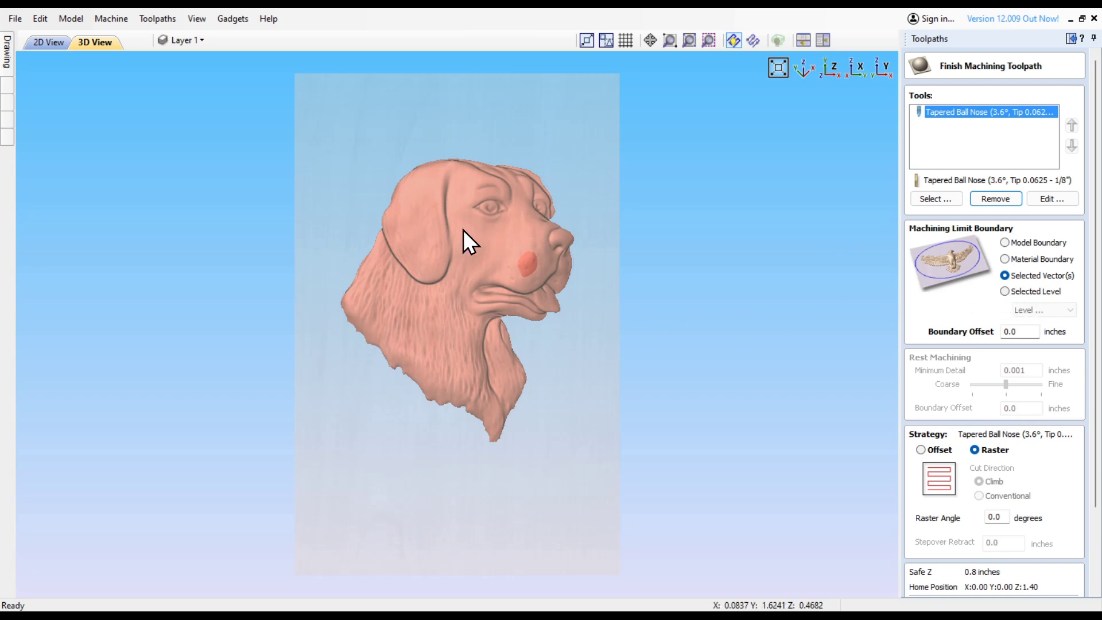
{"action": "left_click", "coordinate": [33, 44]}
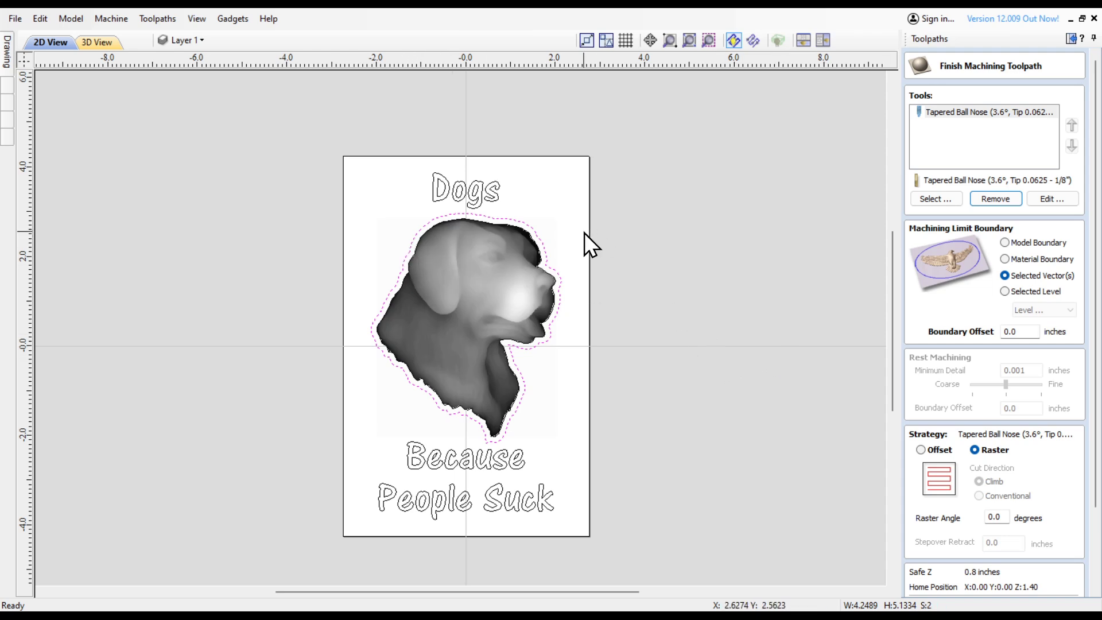
{"action": "scroll", "coordinate": [1040, 381], "scroll_direction": "down", "scroll_amount": 2}
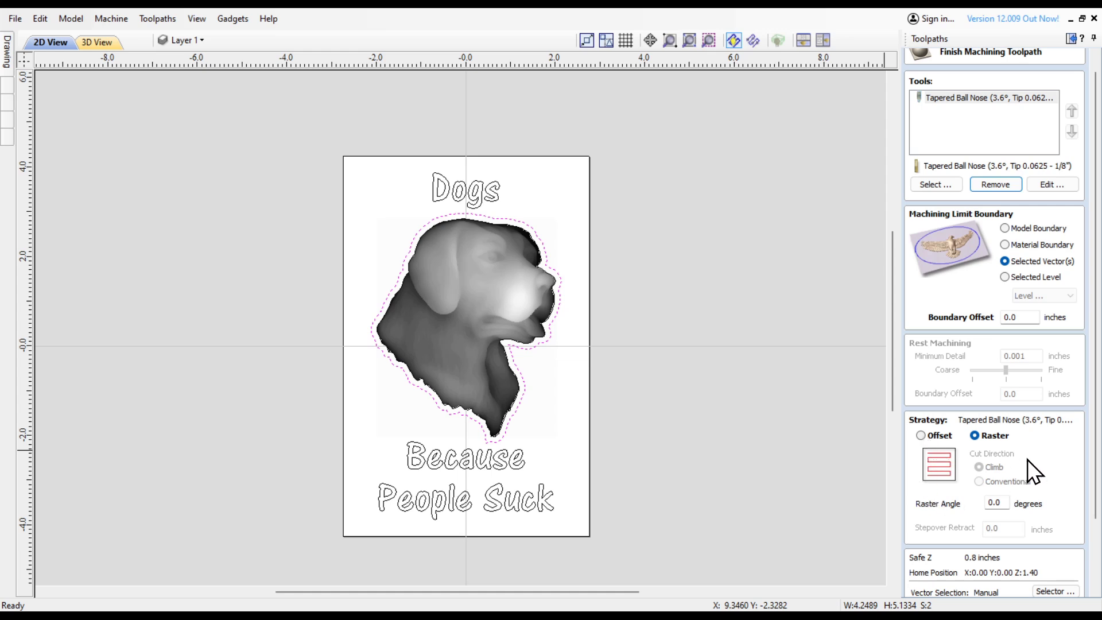
{"action": "scroll", "coordinate": [1056, 452], "scroll_direction": "down", "scroll_amount": 3}
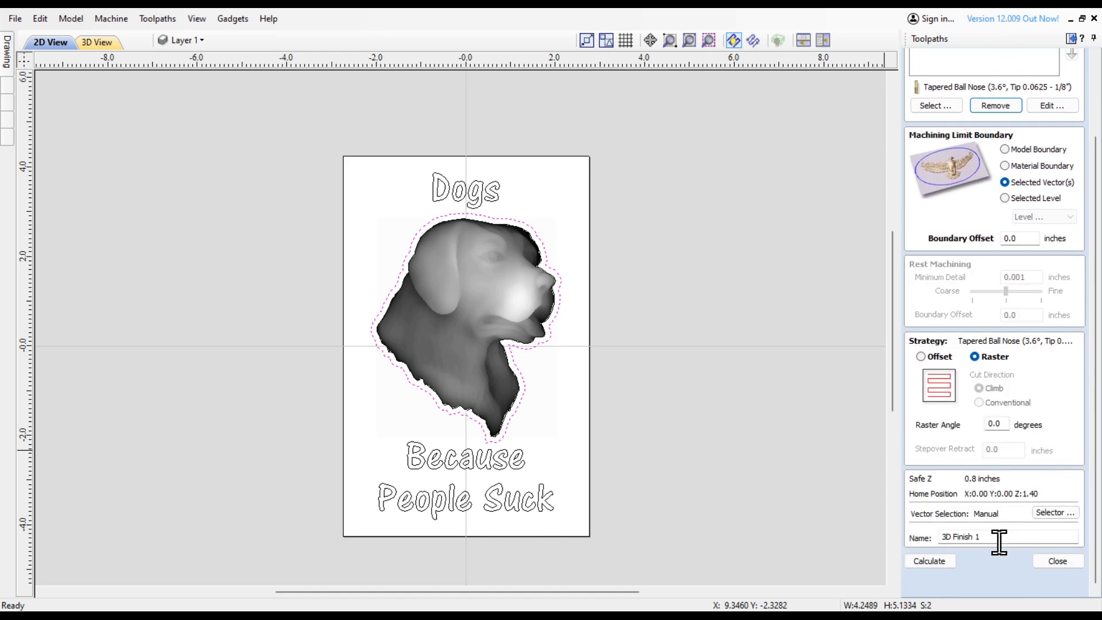
{"action": "left_click", "coordinate": [999, 536]}
{"action": "key", "text": "BackSpace"}
{"action": "key", "text": "BackSpace"}
{"action": "key", "text": "BackSpace"}
{"action": "key", "text": "BackSpace"}
{"action": "key", "text": "BackSpace"}
{"action": "key", "text": "BackSpace"}
{"action": "key", "text": "BackSpace"}
{"action": "key", "text": "BackSpace"}
{"action": "key", "text": "BackSpace"}
{"action": "key", "text": "BackSpace"}
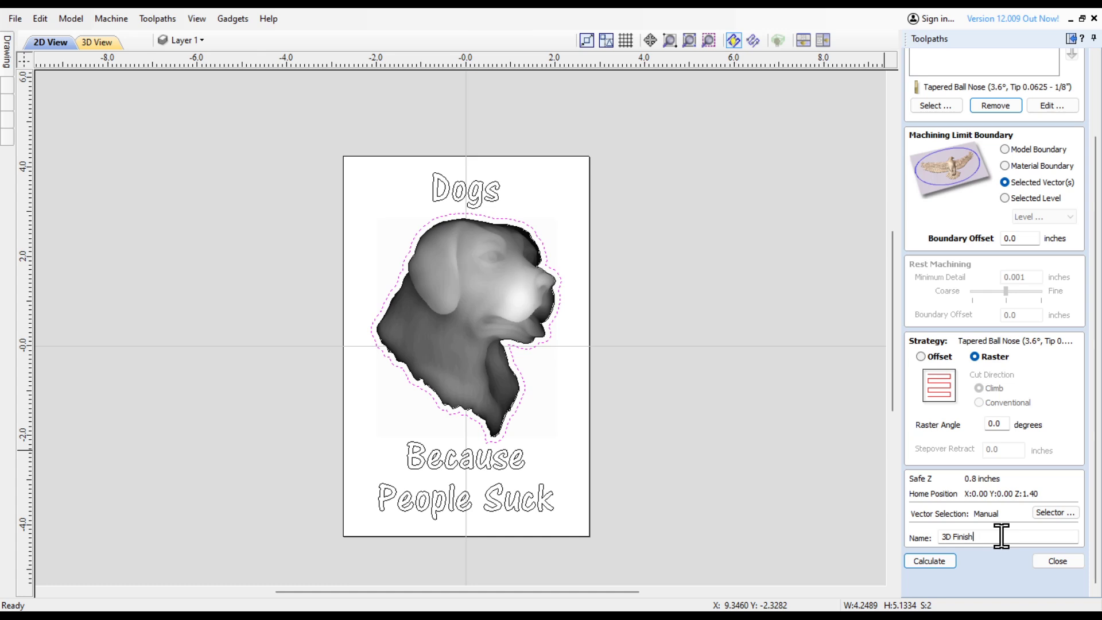
{"action": "key", "text": "BackSpace"}
{"action": "type", "text": "3 Dogs"}
{"action": "left_click", "coordinate": [927, 566]}
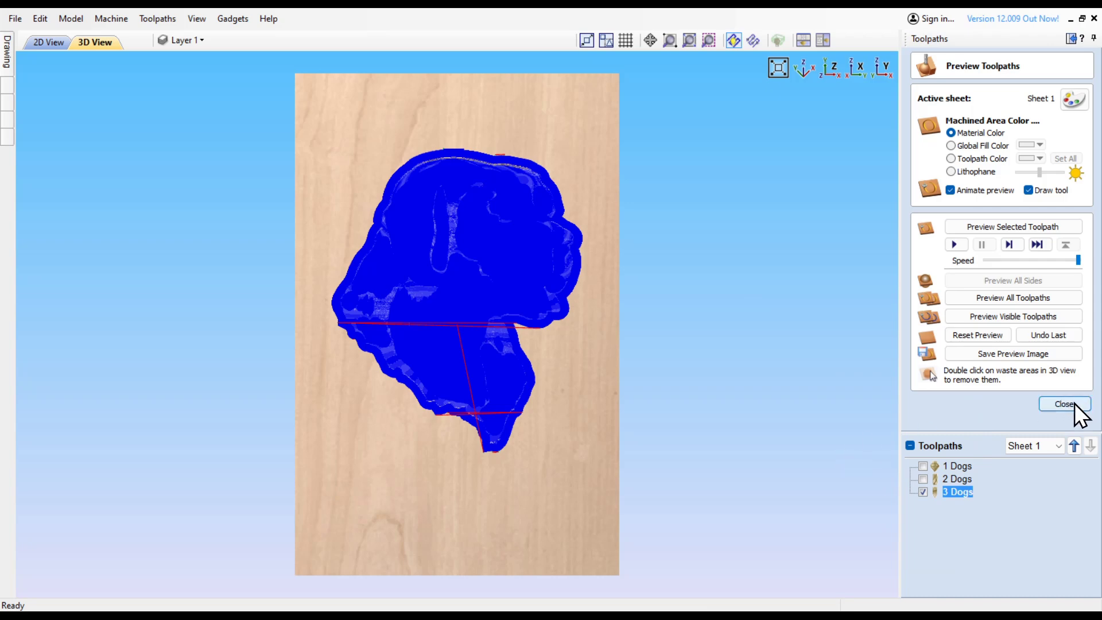
Re-simulate the dog relief finishing pass on the board, then reopen the 2 Dogs roughing toolpath.
{"action": "left_click", "coordinate": [969, 336]}
{"action": "left_click", "coordinate": [984, 319]}
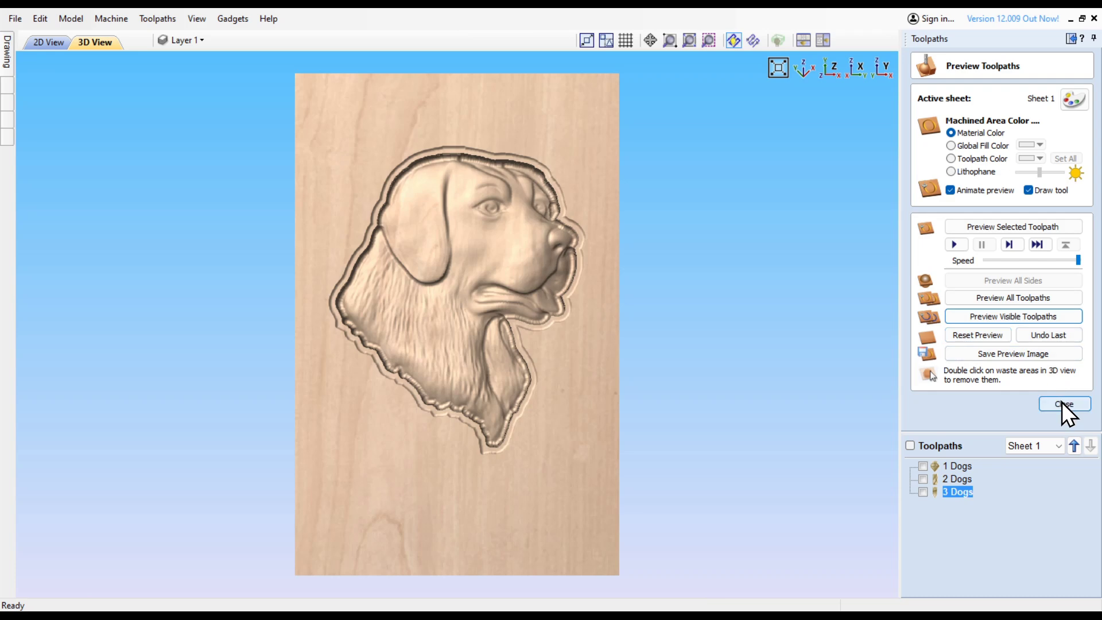
{"action": "left_click", "coordinate": [1063, 403]}
{"action": "double_click", "coordinate": [959, 325]}
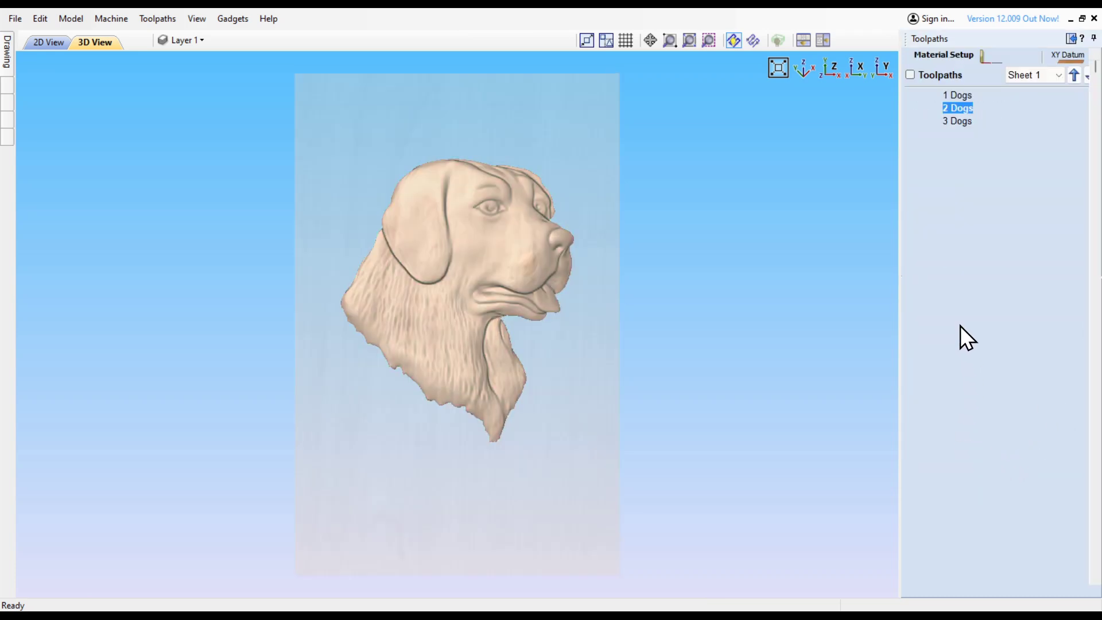
Switch 2 Dogs roughing to 3D Raster, recalculate, and re-simulate all toolpaths on bare wood.
{"action": "left_click", "coordinate": [987, 322]}
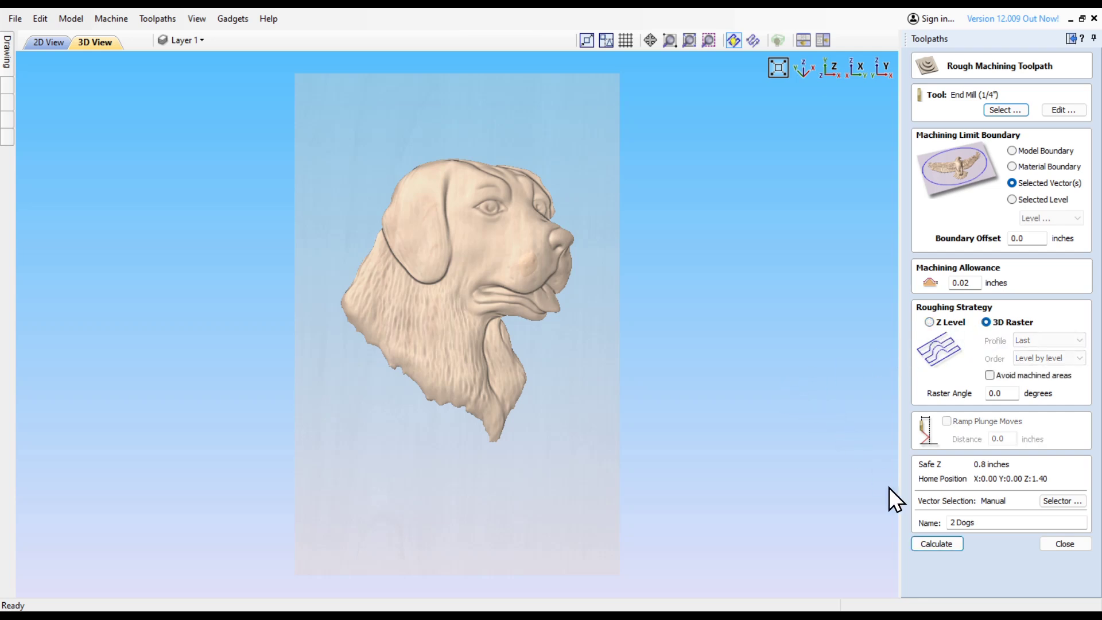
{"action": "left_click", "coordinate": [938, 545]}
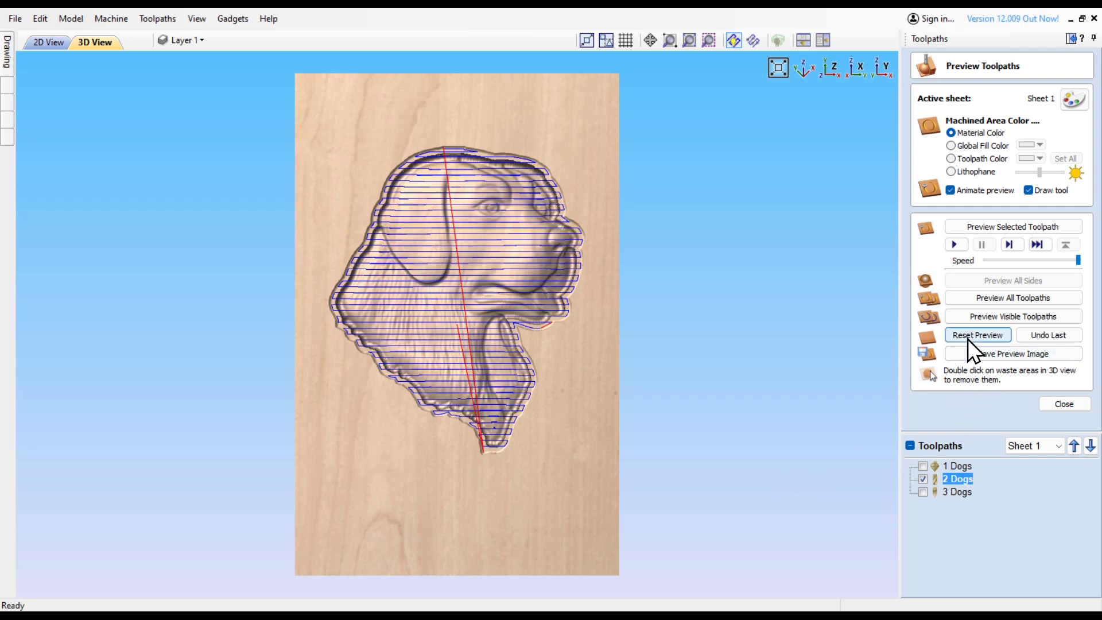
{"action": "left_click", "coordinate": [968, 336]}
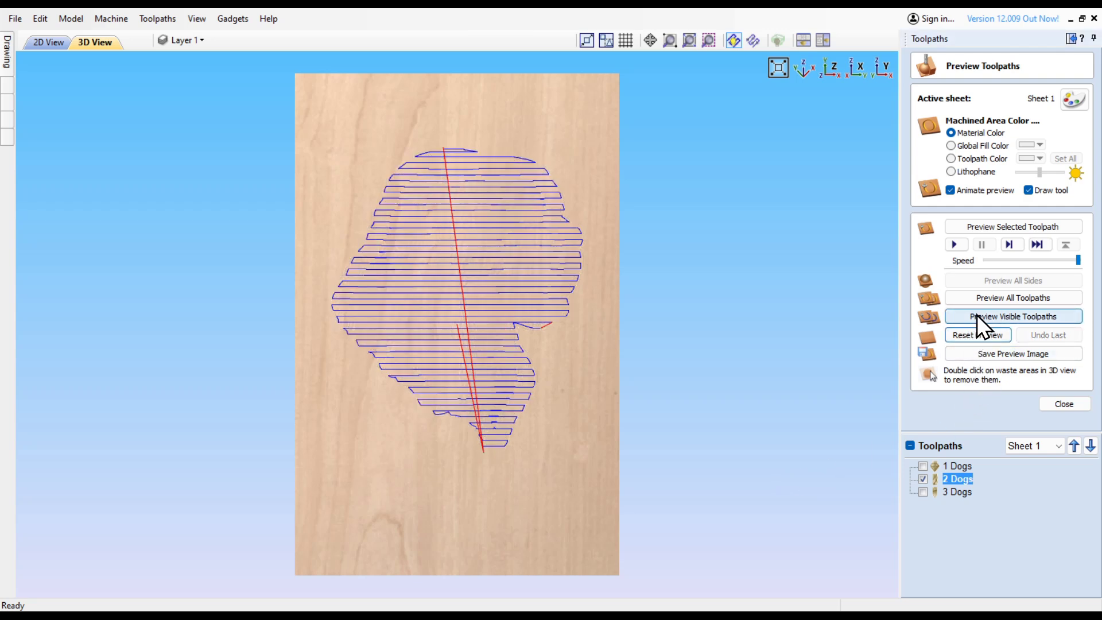
{"action": "left_click", "coordinate": [984, 299]}
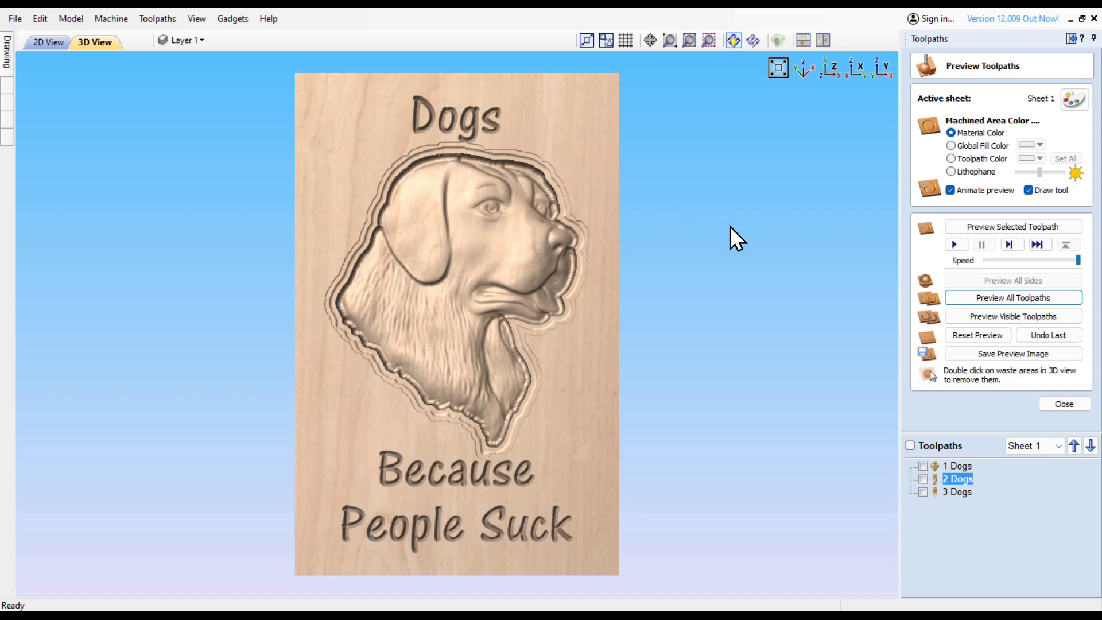
{"action": "left_click", "coordinate": [1083, 403]}
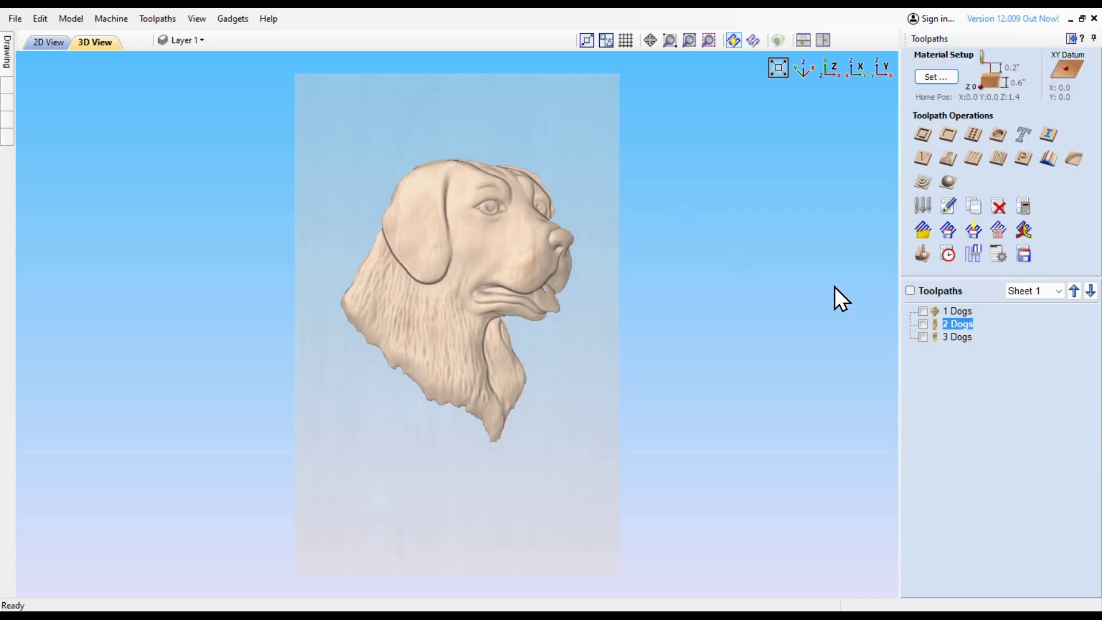
Inspect the Texture Toolpath settings without creating one, then return to the 2D View.
{"action": "left_click", "coordinate": [997, 158]}
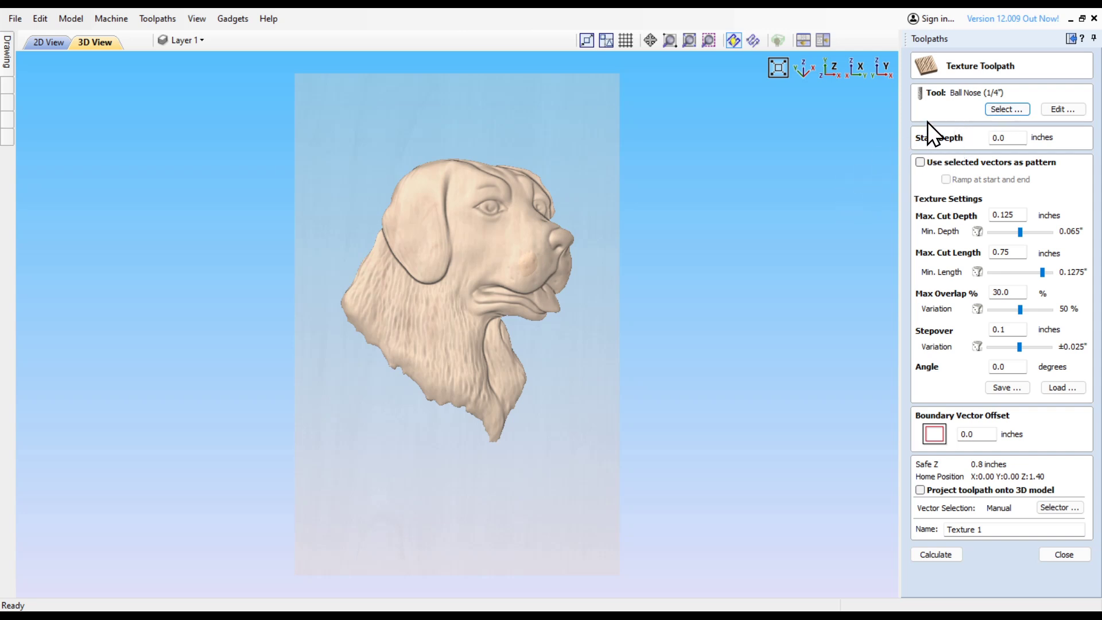
{"action": "left_click", "coordinate": [1065, 555]}
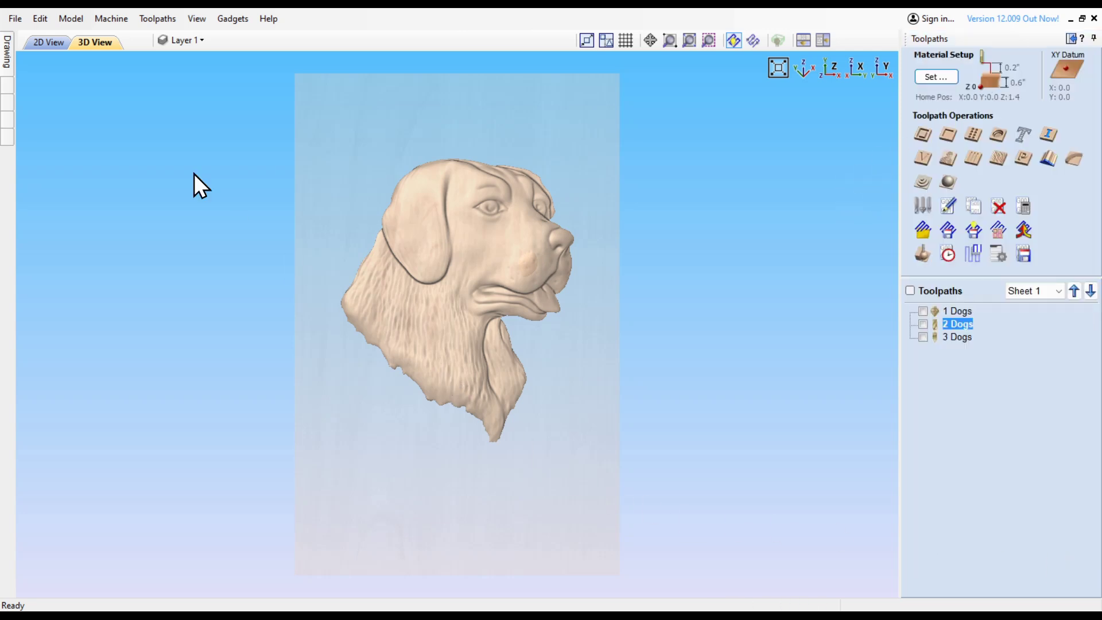
{"action": "left_click", "coordinate": [57, 44]}
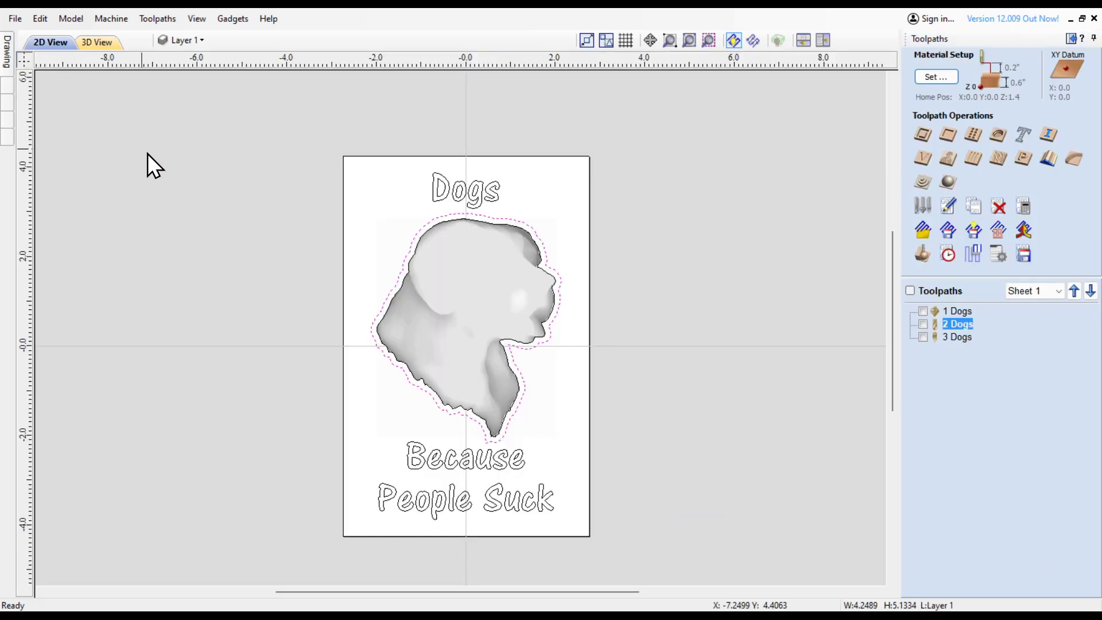
Offset the Dogs title text outwards by 0.125 inch.
{"action": "left_click", "coordinate": [446, 197]}
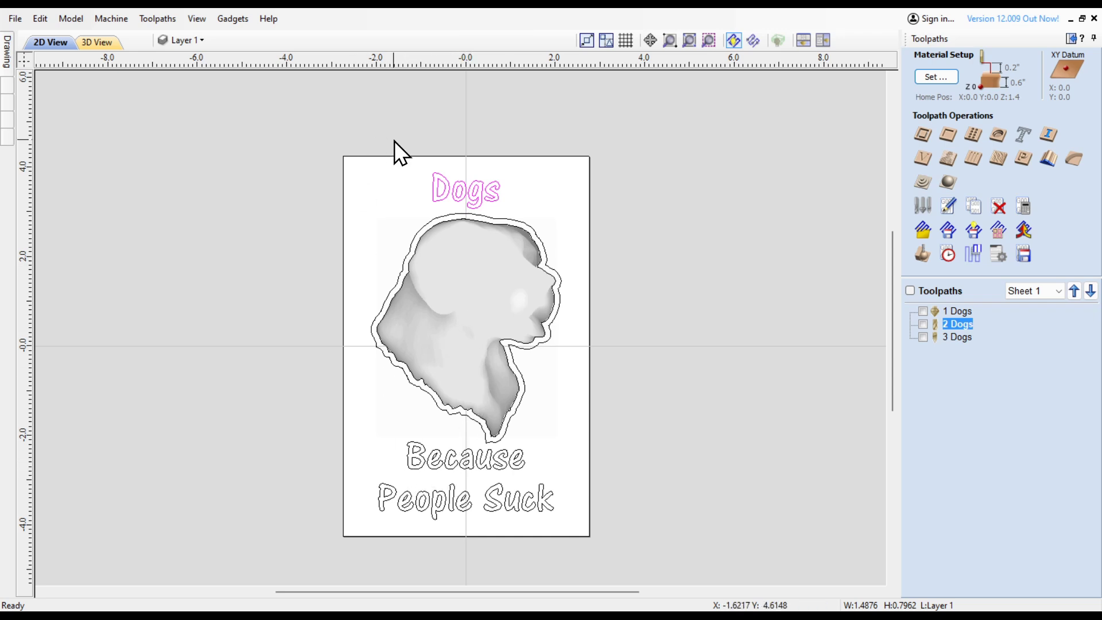
{"action": "left_click", "coordinate": [8, 55]}
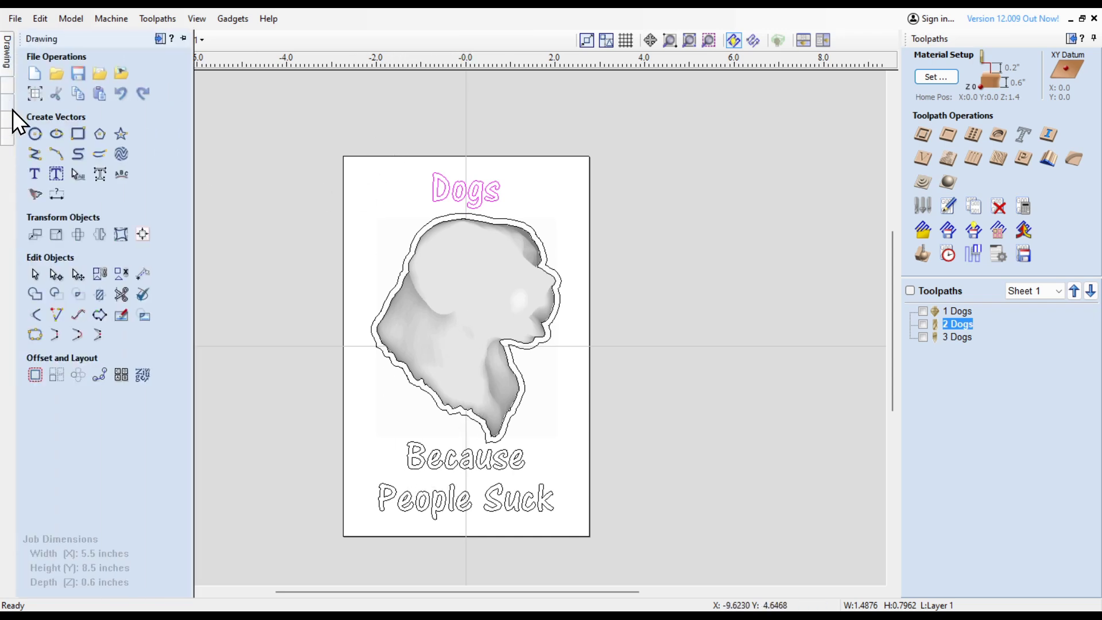
{"action": "left_click", "coordinate": [35, 376]}
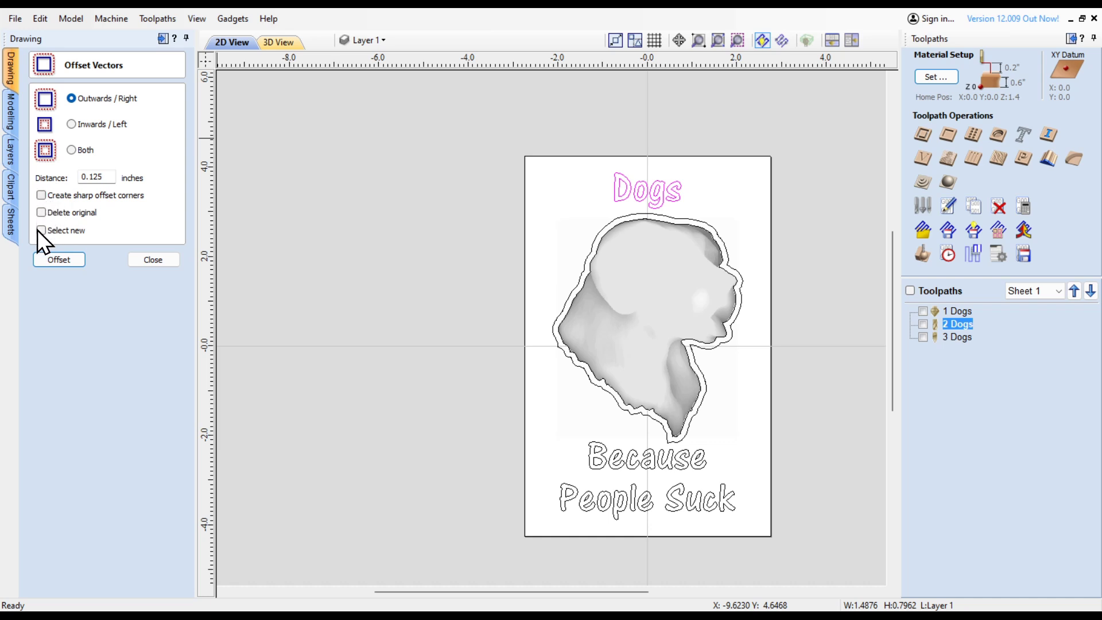
{"action": "left_click", "coordinate": [54, 260]}
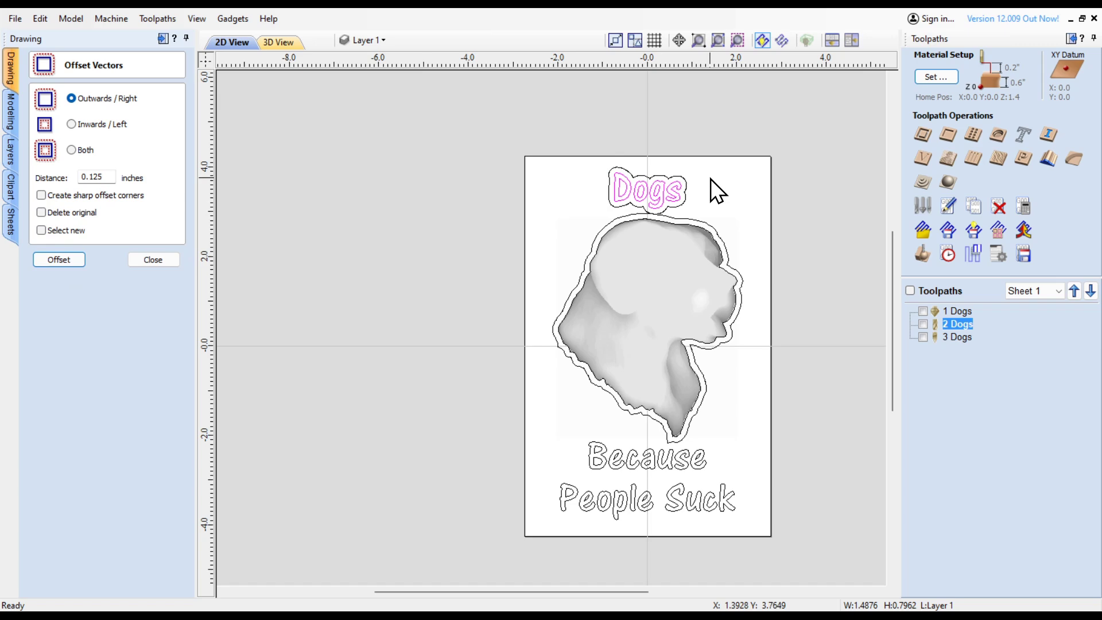
{"action": "scroll", "coordinate": [711, 178], "scroll_direction": "up", "scroll_amount": 4}
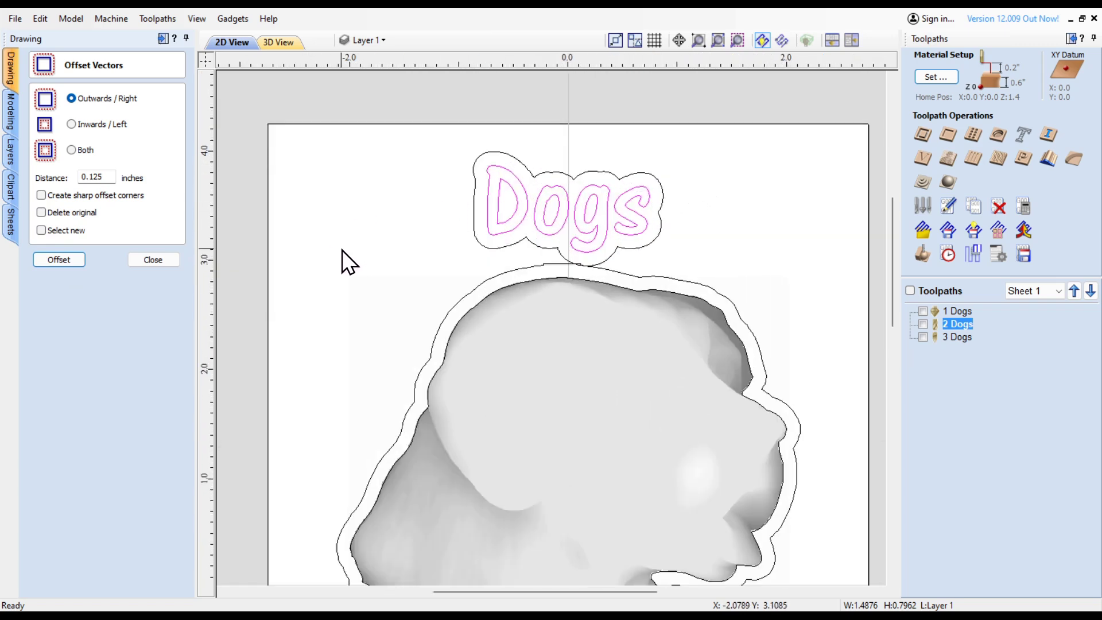
{"action": "left_click", "coordinate": [168, 262]}
Nudge the Dogs title and its new outline slightly upward.
{"action": "left_click_drag", "start_coordinate": [439, 133], "coordinate": [687, 273]}
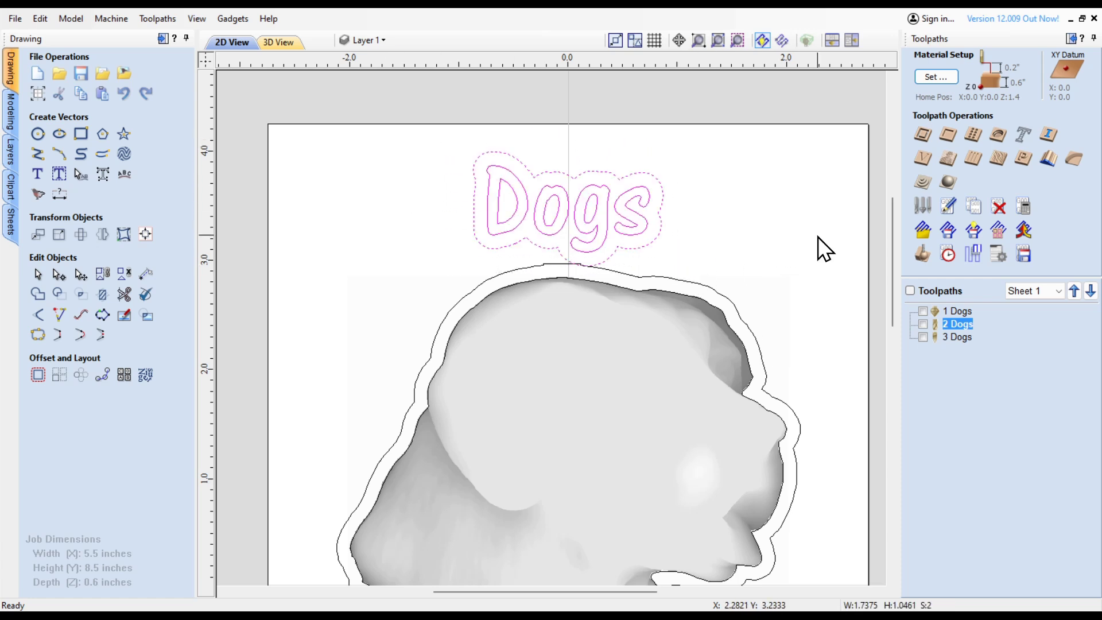
{"action": "key", "text": "Up"}
{"action": "key", "text": "Up"}
{"action": "key", "text": "Up"}
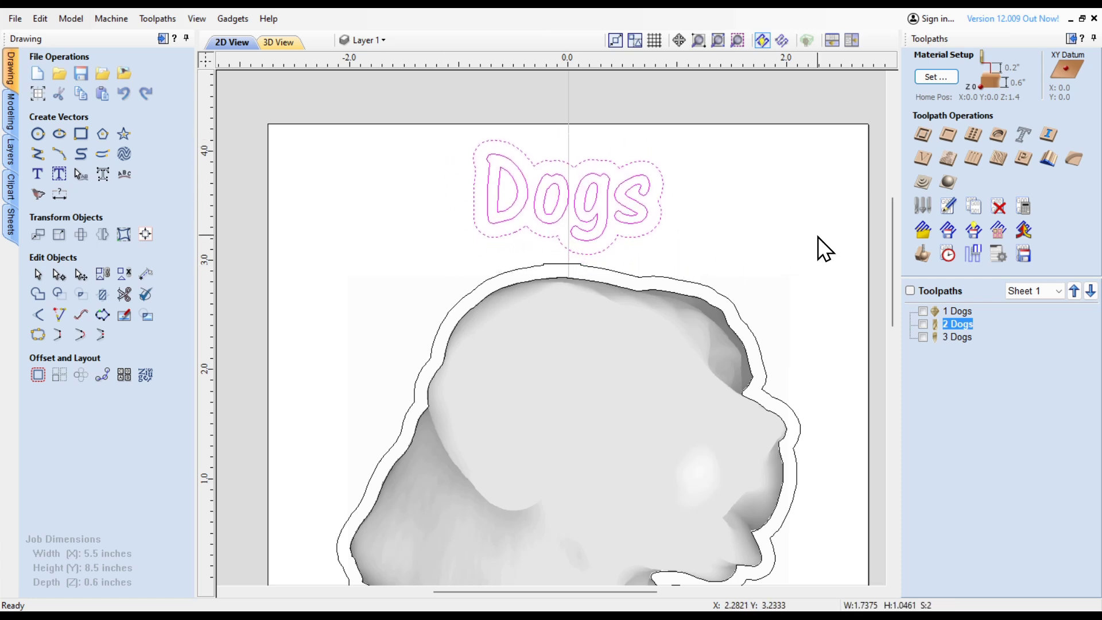
{"action": "left_click", "coordinate": [729, 181]}
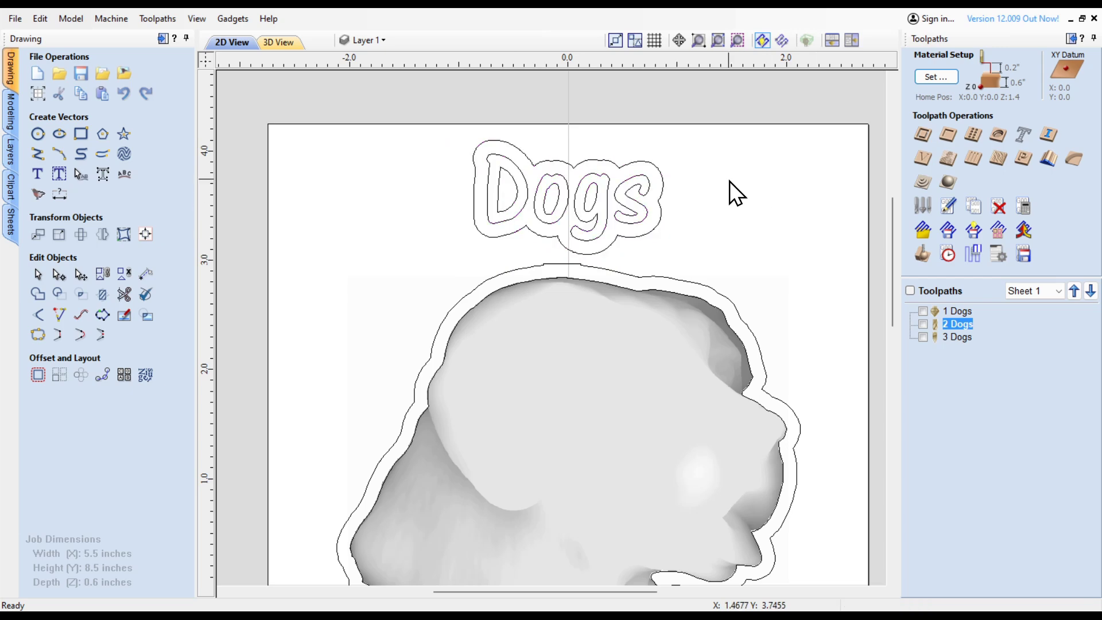
{"action": "scroll", "coordinate": [729, 177], "scroll_direction": "down", "scroll_amount": 1}
Offset the Because People Suck text outwards by 0.125 inch.
{"action": "scroll", "coordinate": [613, 380], "scroll_direction": "down", "scroll_amount": 3}
{"action": "scroll", "coordinate": [535, 563], "scroll_direction": "up", "scroll_amount": 2}
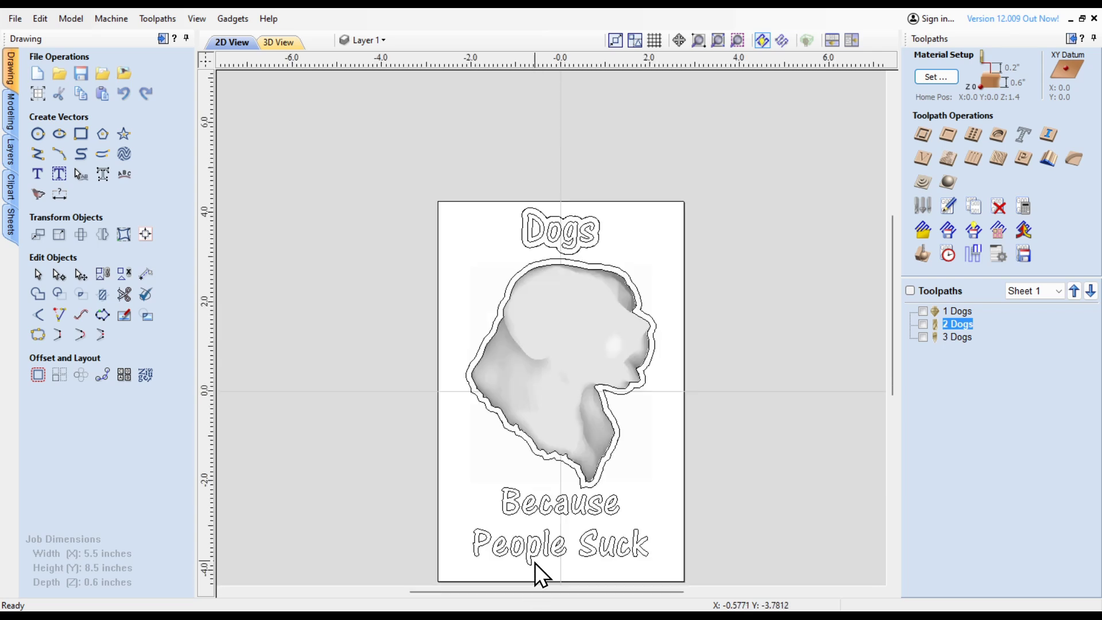
{"action": "left_click", "coordinate": [522, 548]}
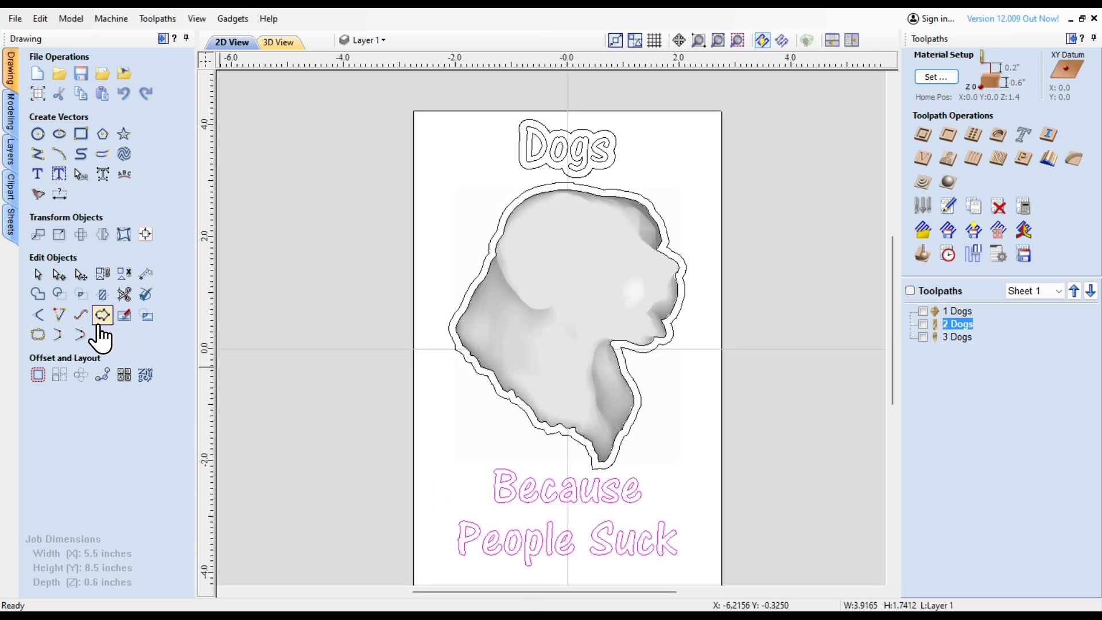
{"action": "left_click", "coordinate": [37, 375]}
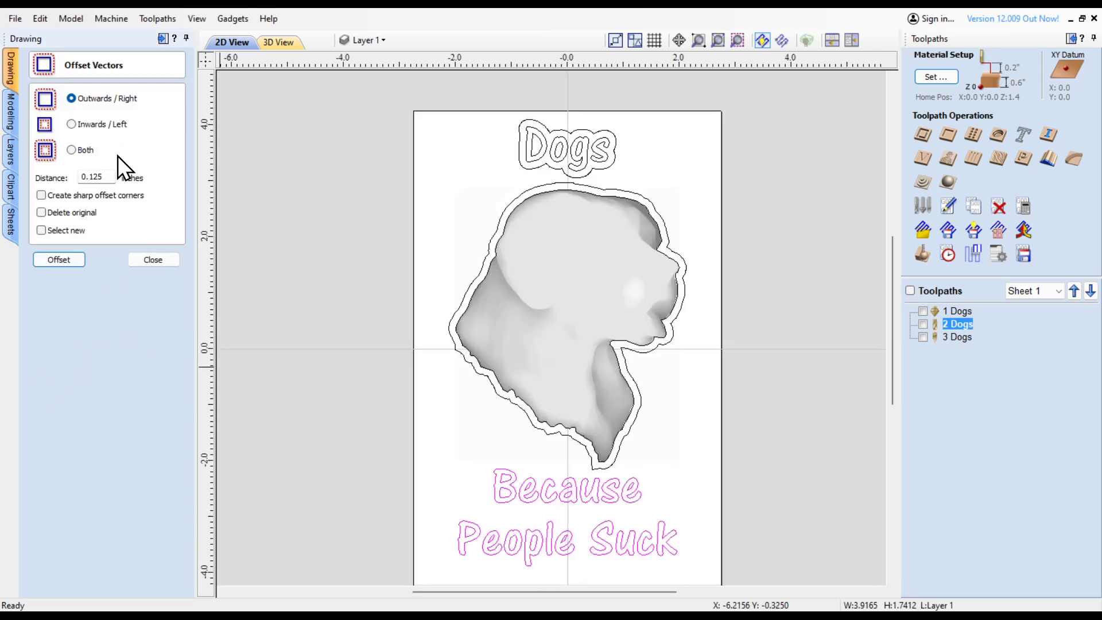
{"action": "left_click", "coordinate": [49, 261]}
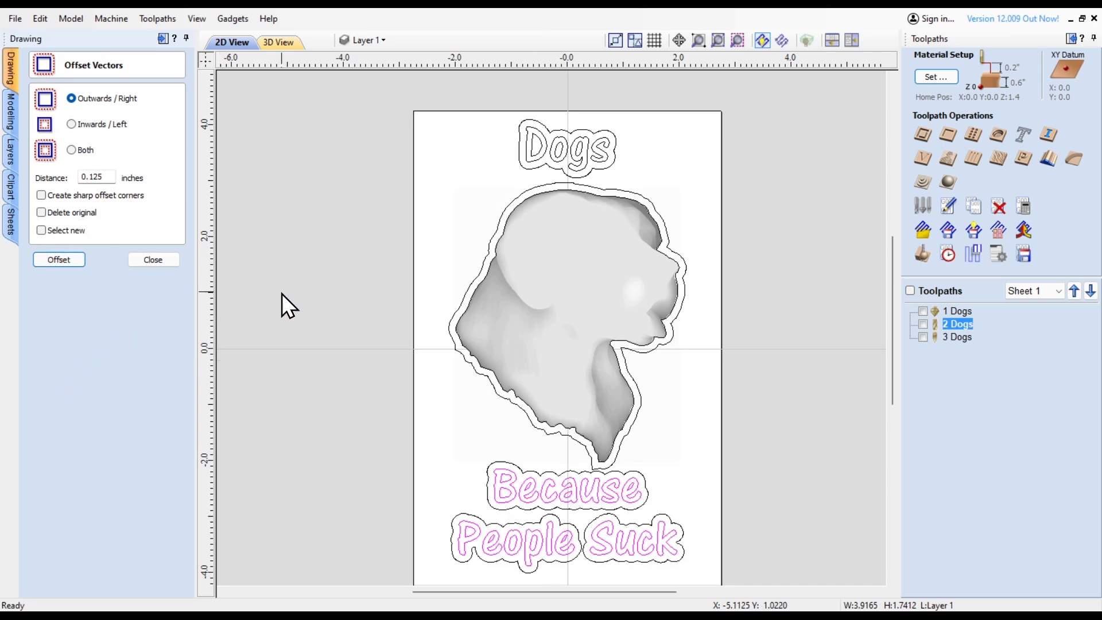
{"action": "left_click", "coordinate": [152, 260]}
Select the lower text with its outlines, nudge it slightly lower, and recalculate all toolpaths.
{"action": "scroll", "coordinate": [388, 449], "scroll_direction": "up", "scroll_amount": 1}
{"action": "scroll", "coordinate": [466, 448], "scroll_direction": "down", "scroll_amount": 2}
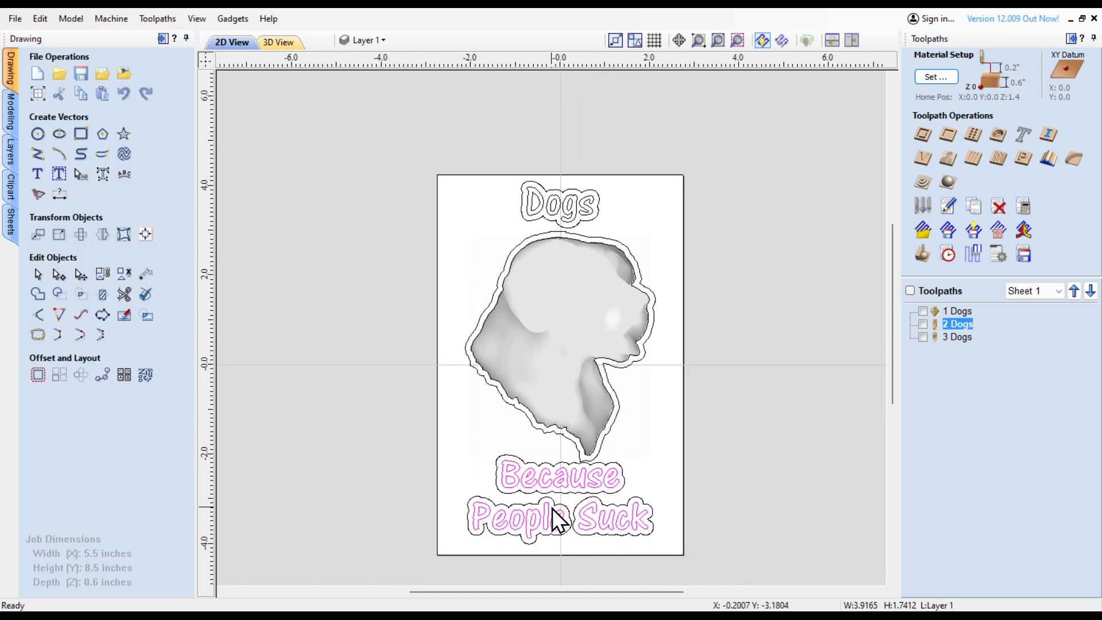
{"action": "left_click", "coordinate": [498, 480]}
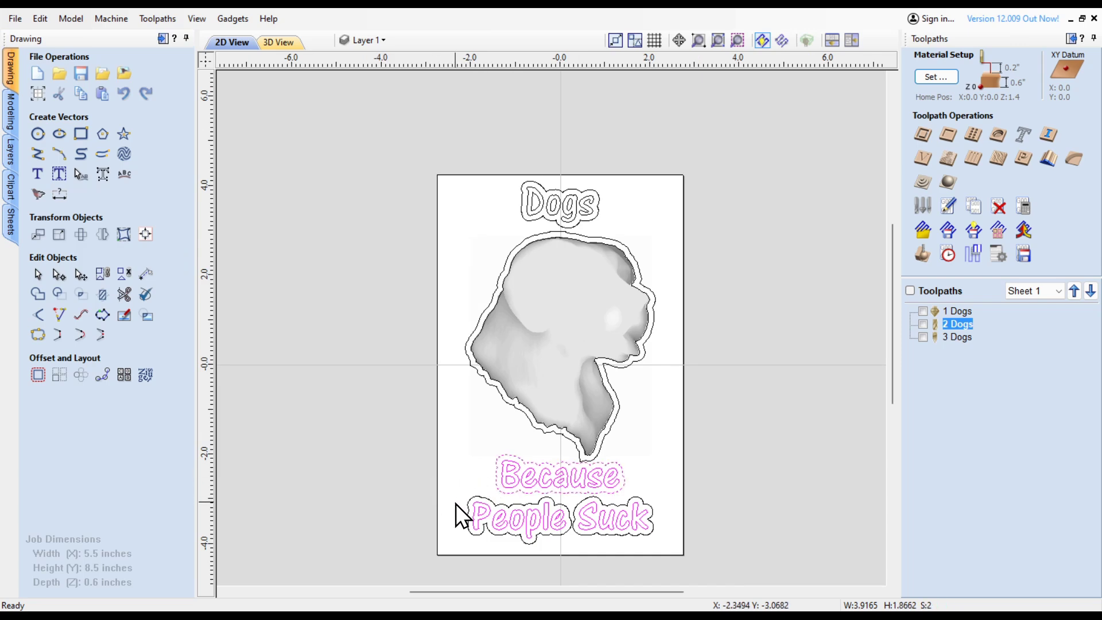
{"action": "left_click", "coordinate": [535, 535], "text": "shift"}
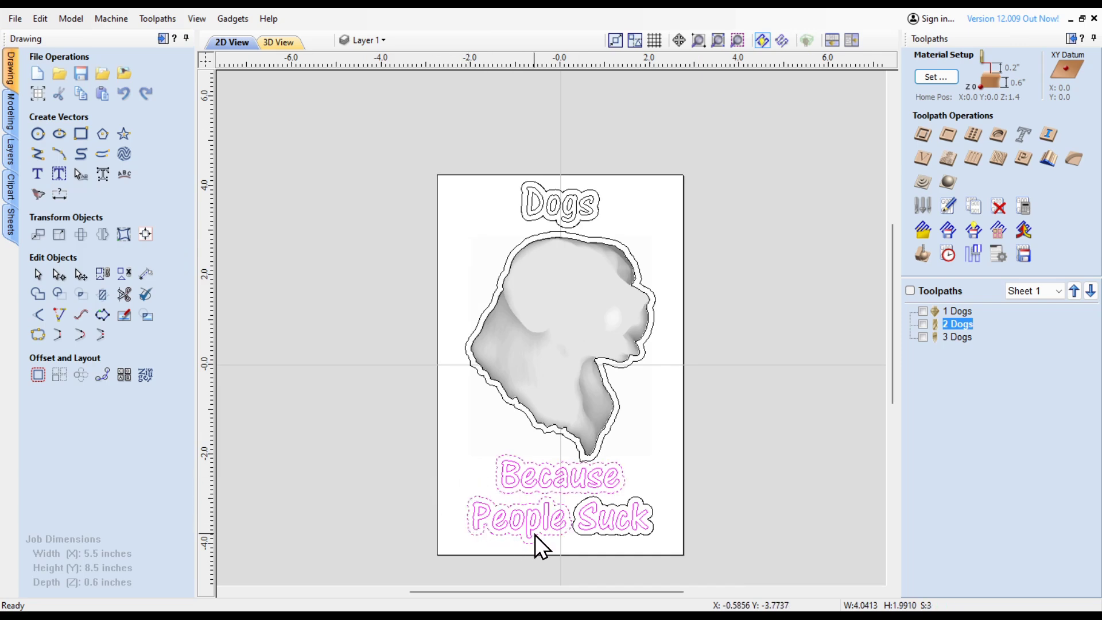
{"action": "left_click", "coordinate": [574, 511], "text": "shift"}
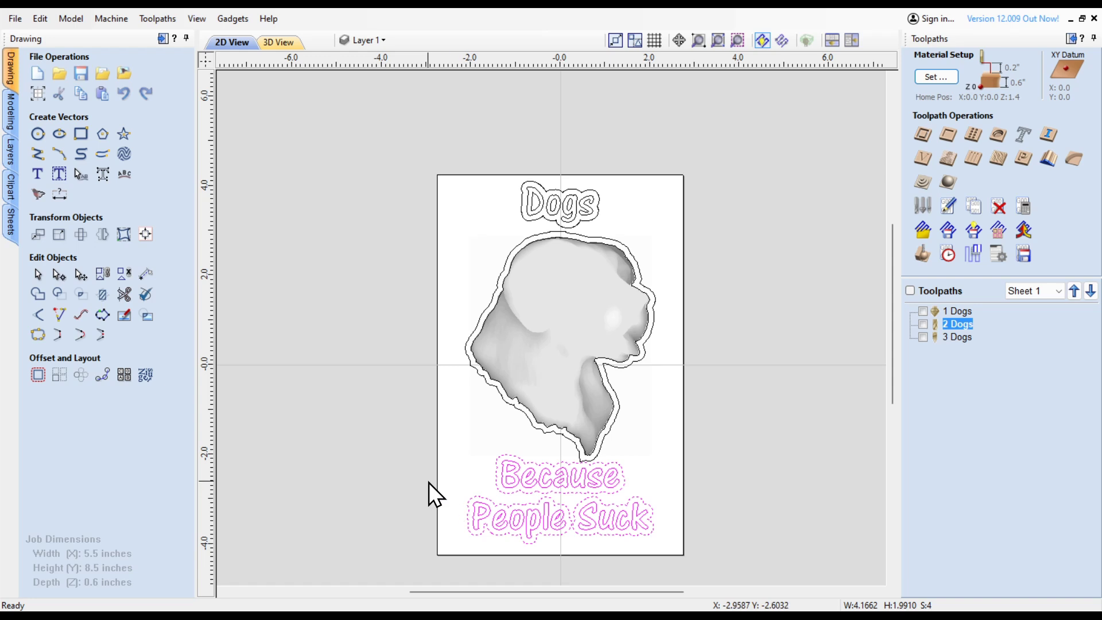
{"action": "key", "text": "Down"}
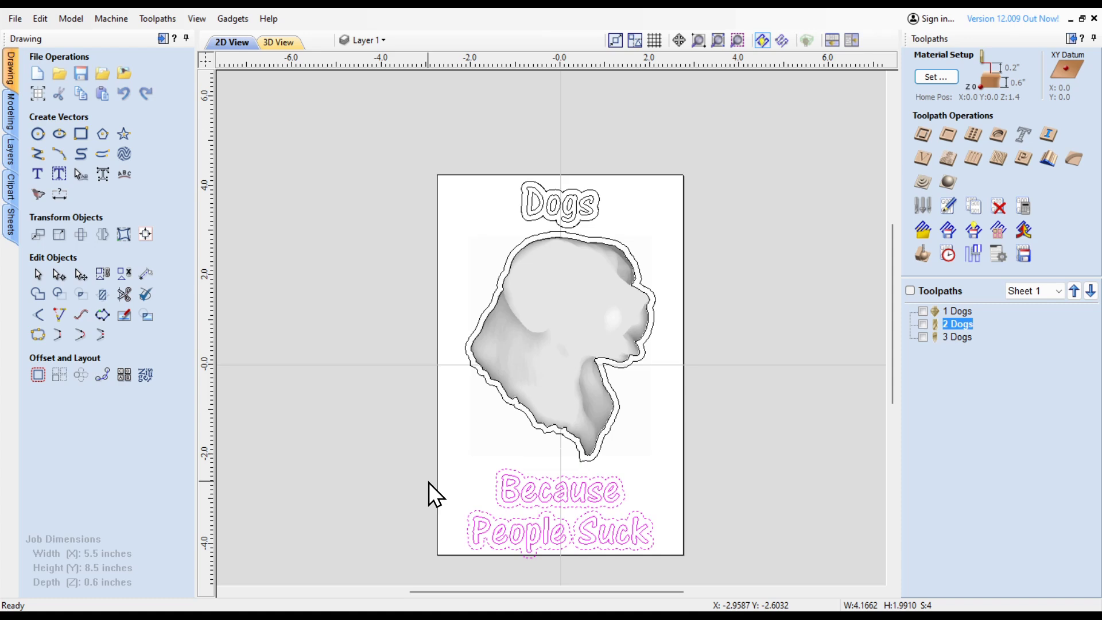
{"action": "key", "text": "Up"}
{"action": "key", "text": "Up"}
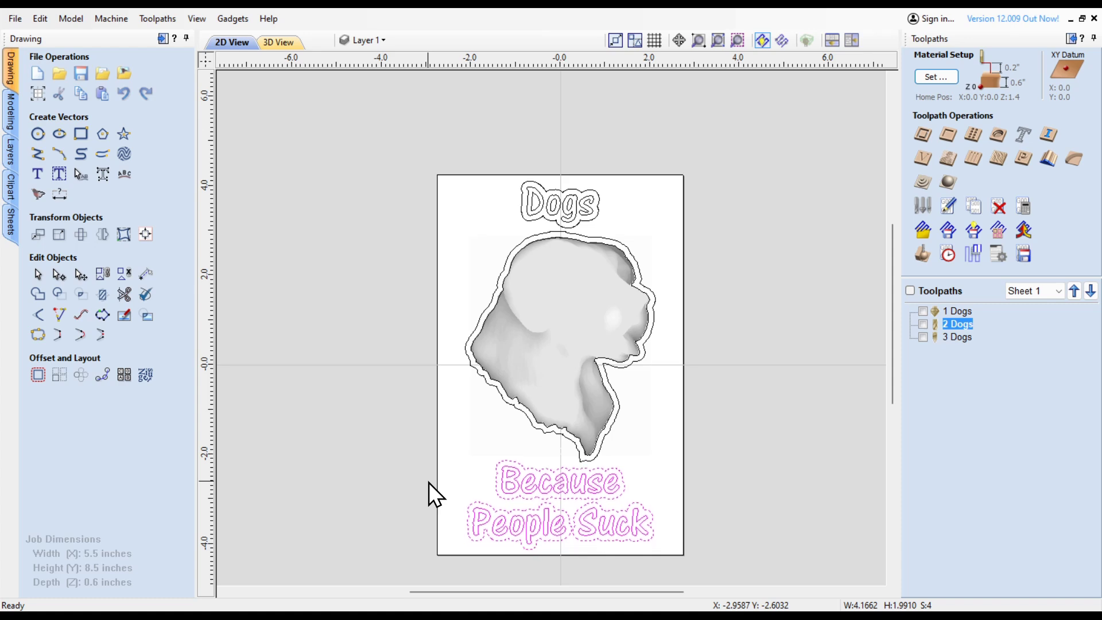
{"action": "key", "text": "Up"}
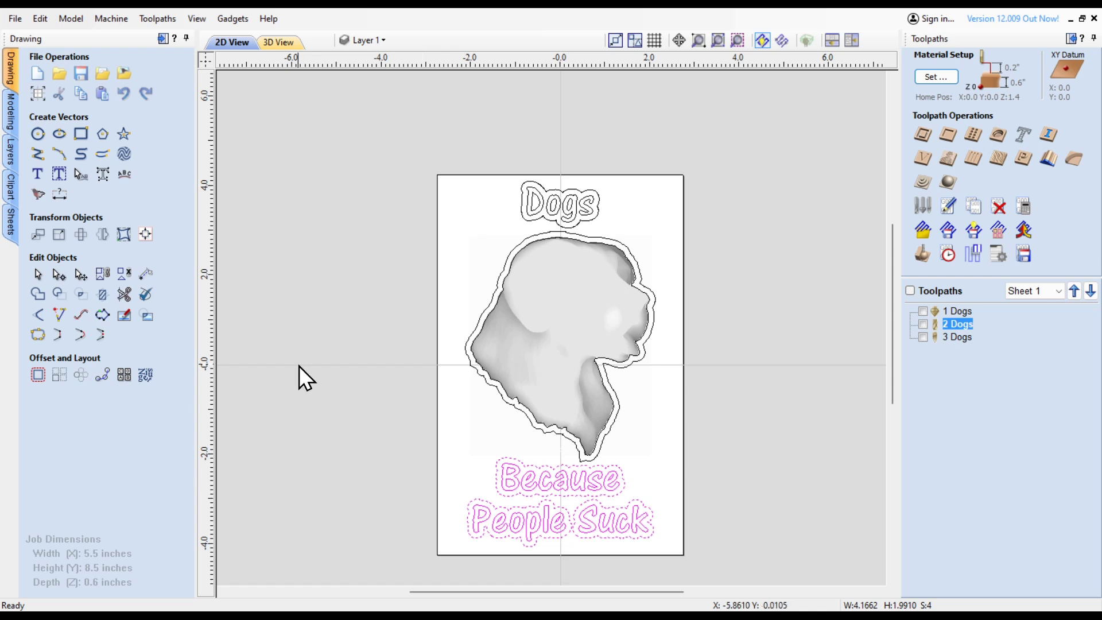
{"action": "left_click", "coordinate": [369, 226]}
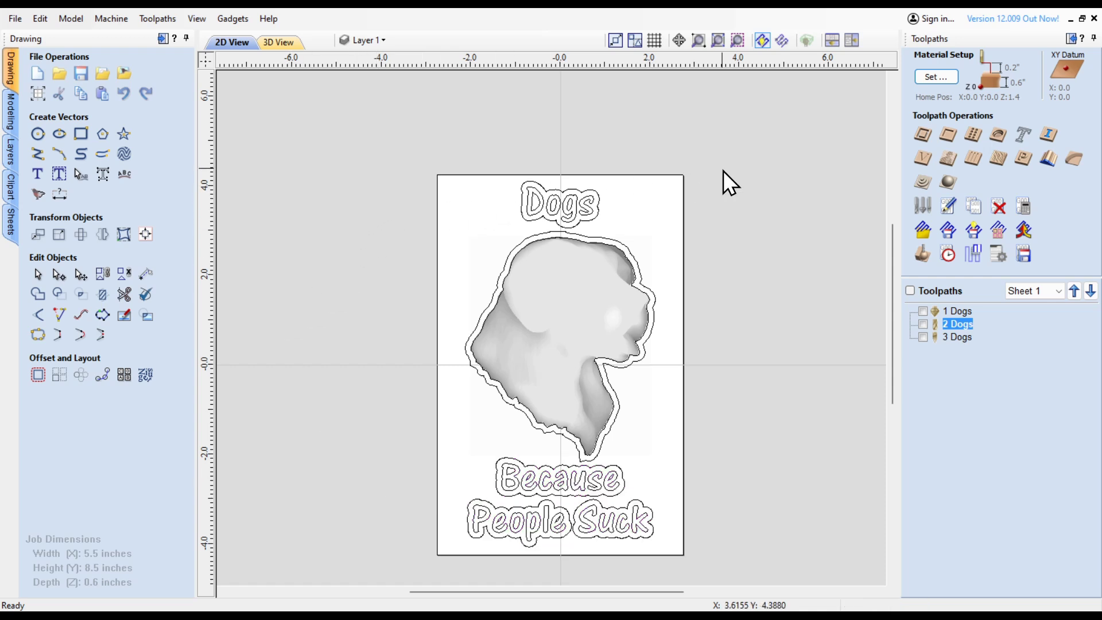
{"action": "left_click", "coordinate": [1023, 208]}
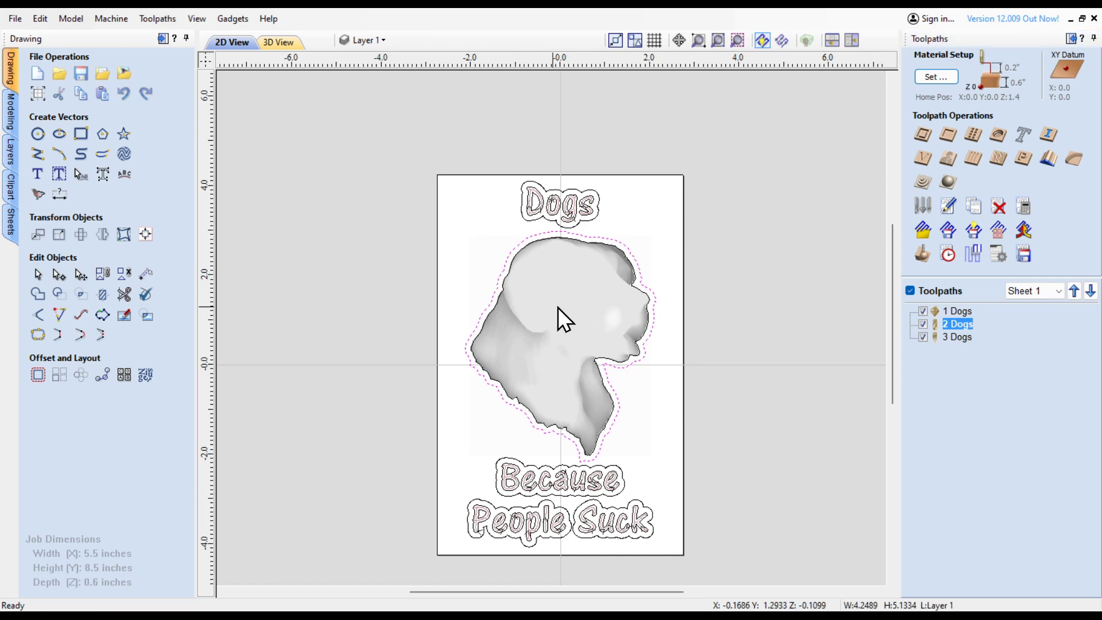
Simulate all recalculated toolpaths on the wood, resetting and rerunning once, then close the preview.
{"action": "left_click", "coordinate": [922, 254]}
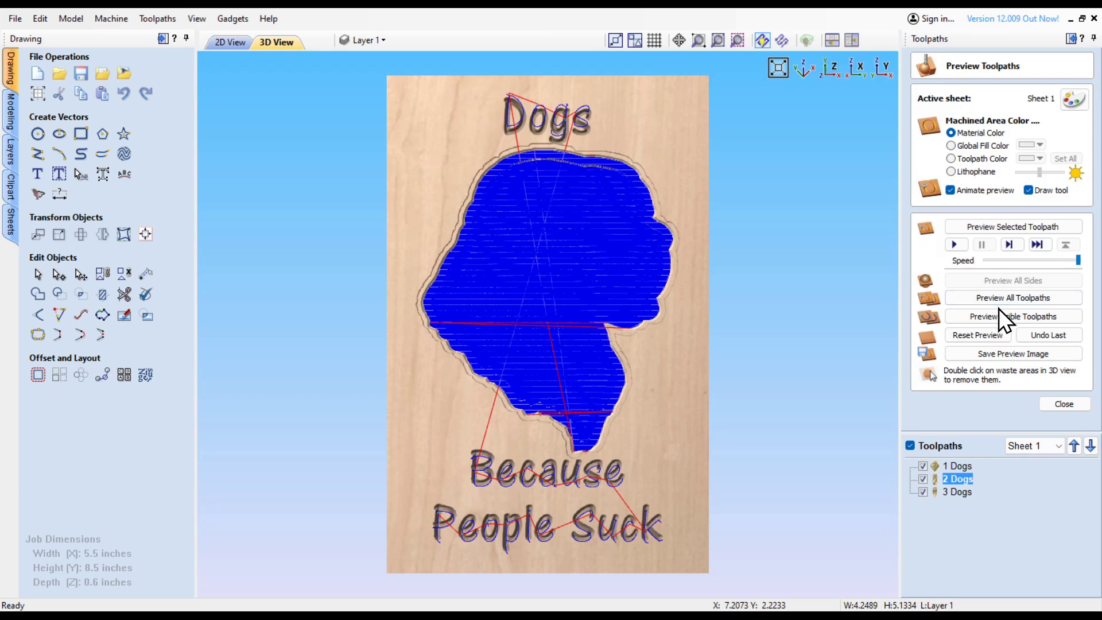
{"action": "left_click", "coordinate": [999, 298]}
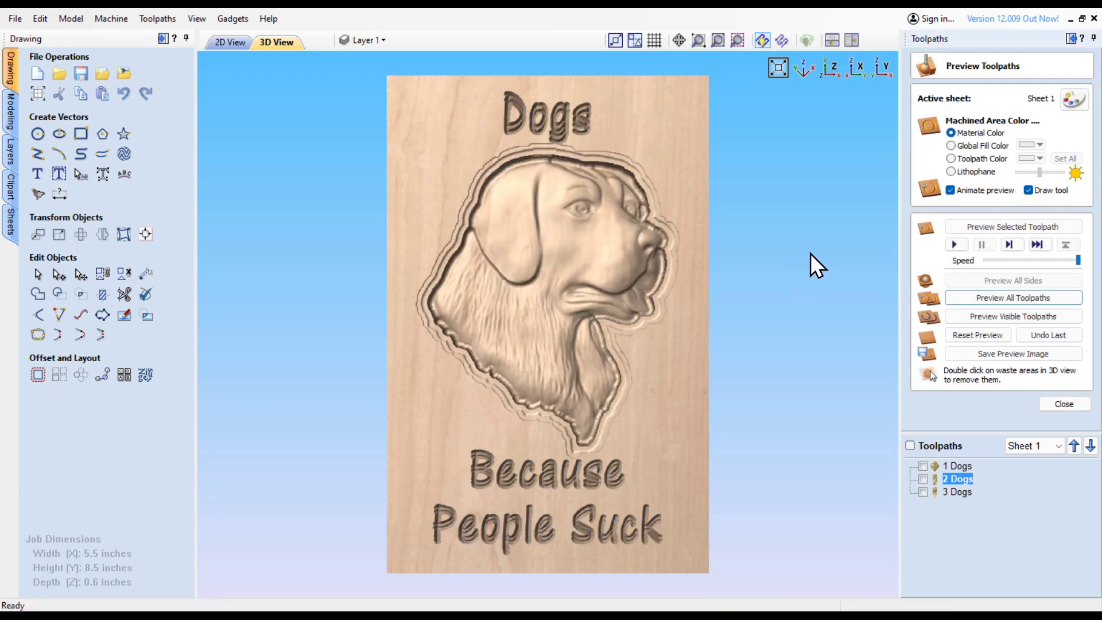
{"action": "left_click", "coordinate": [978, 336]}
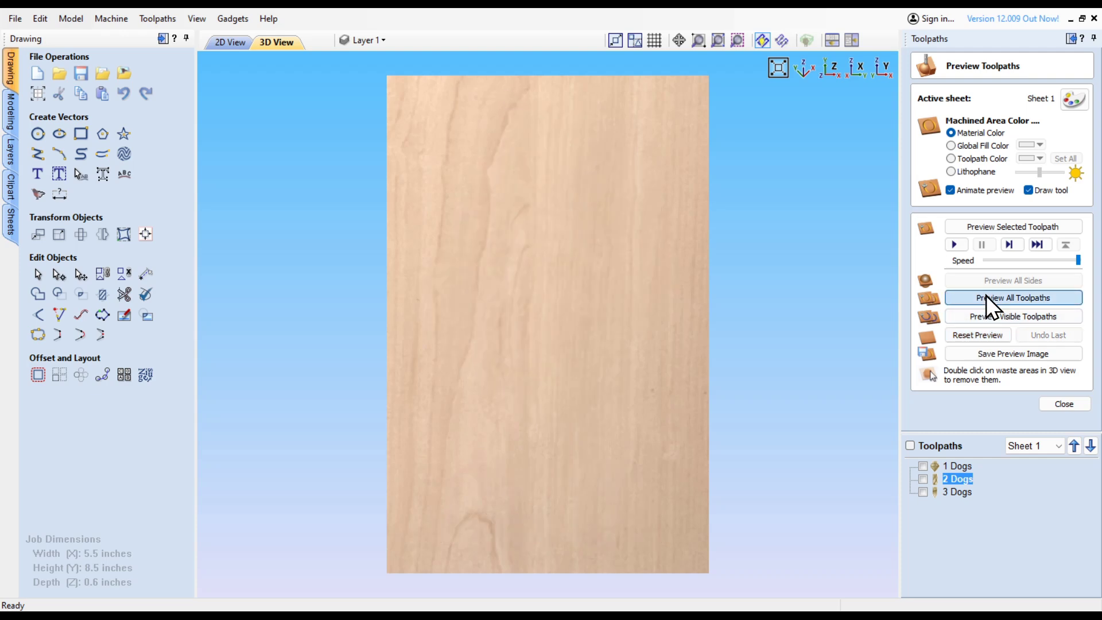
{"action": "left_click", "coordinate": [986, 296]}
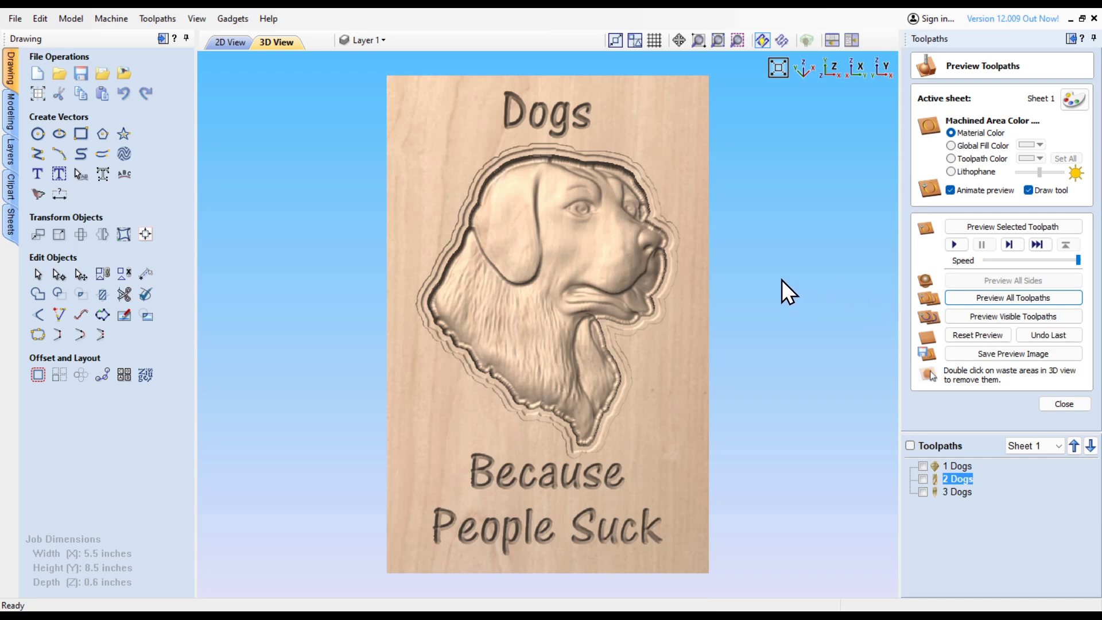
{"action": "left_click", "coordinate": [1064, 404]}
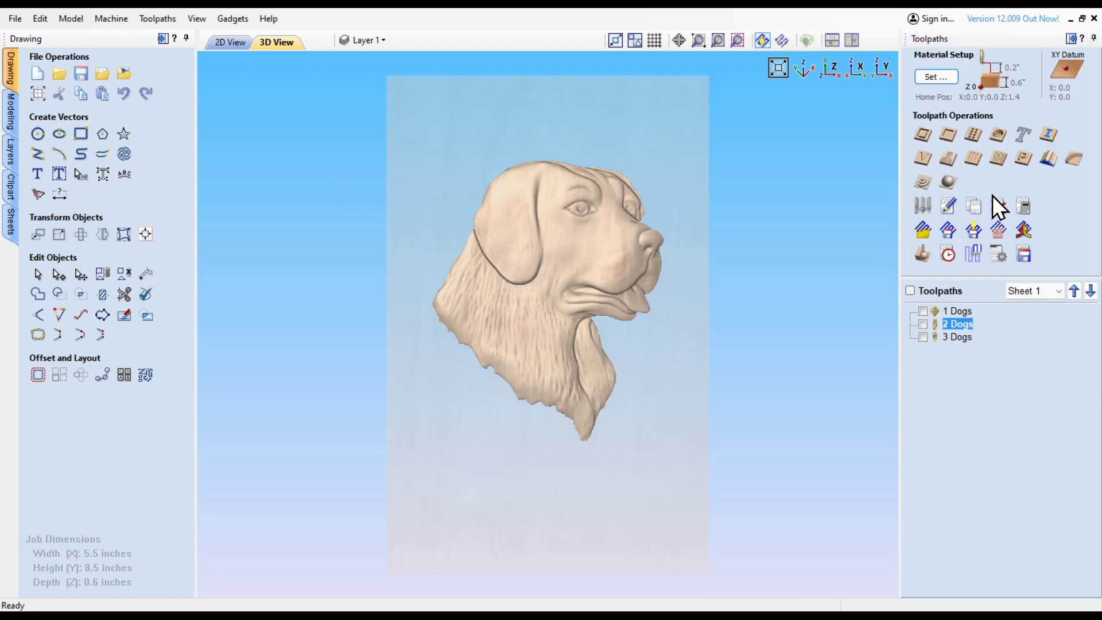
Calculate a texture toolpath named '4 Dogs' with 0.75-inch max cut length, then reopen it.
{"action": "left_click", "coordinate": [999, 158]}
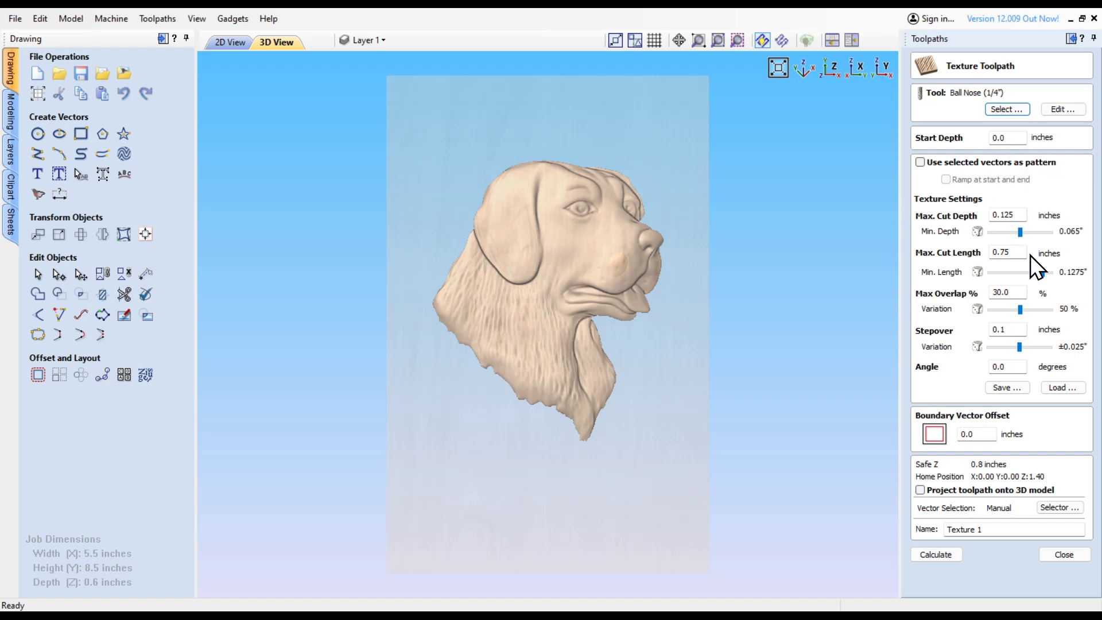
{"action": "type", "text": "5"}
{"action": "left_click", "coordinate": [1006, 528]}
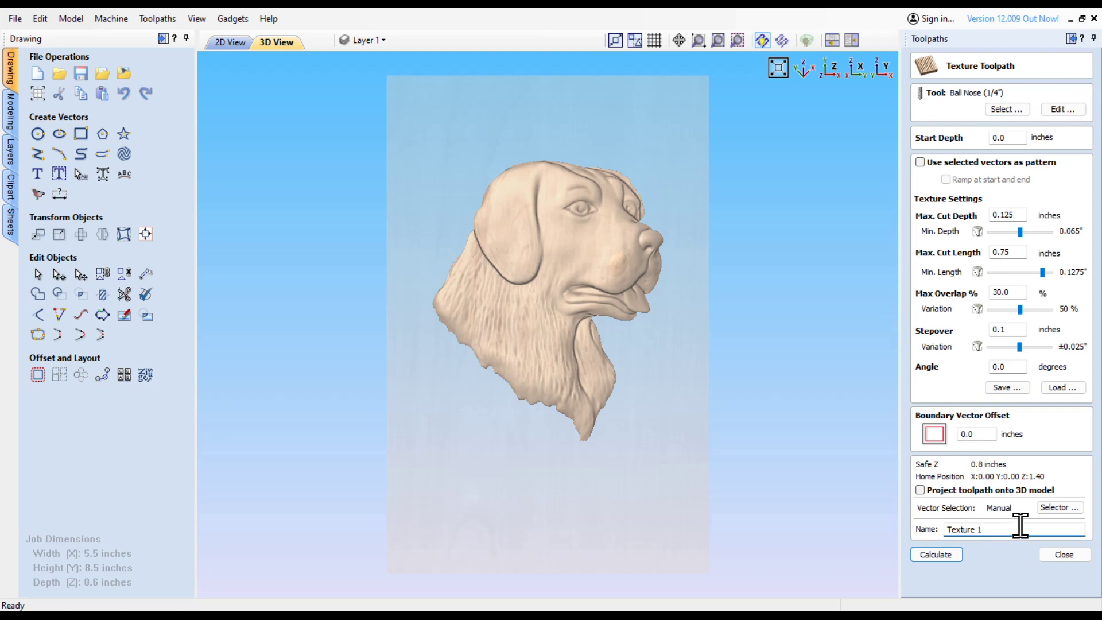
{"action": "key", "text": "BackSpace"}
{"action": "key", "text": "BackSpace"}
{"action": "key", "text": "BackSpace"}
{"action": "type", "text": "4"}
{"action": "left_click", "coordinate": [935, 554]}
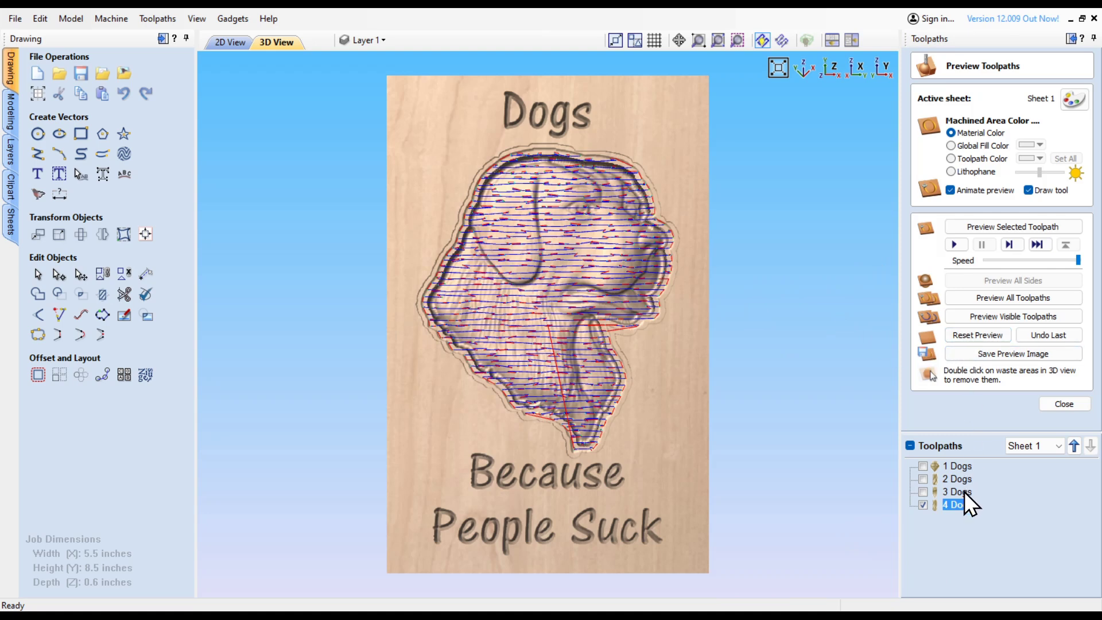
{"action": "double_click", "coordinate": [956, 505]}
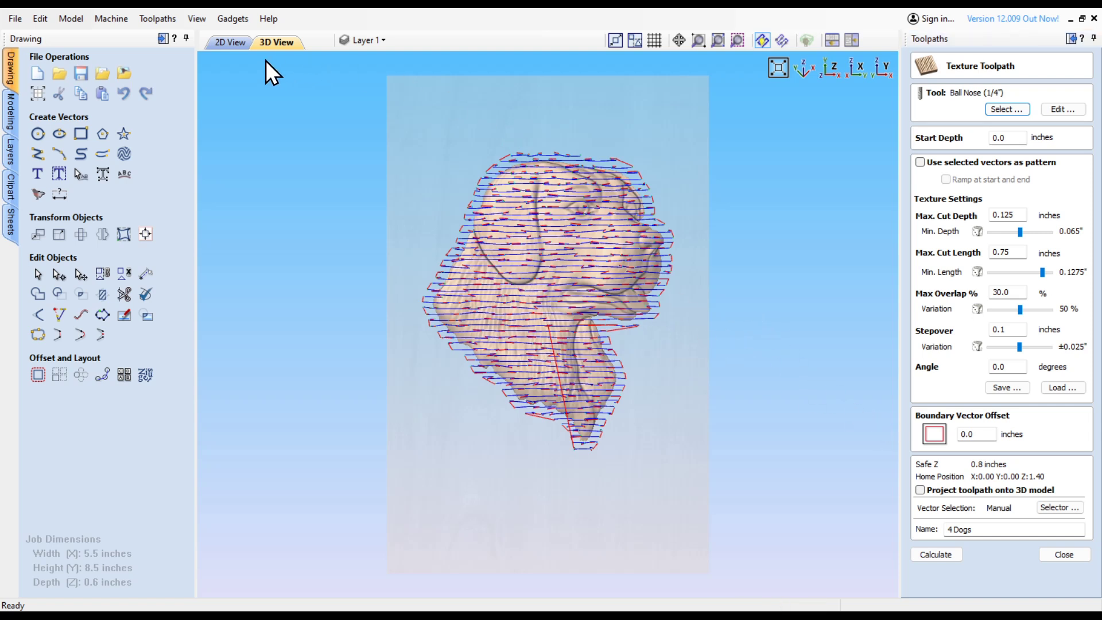
In the 2D view, enter a 5.5 inch width and 8.5 inch height for a rectangle.
{"action": "left_click", "coordinate": [229, 43]}
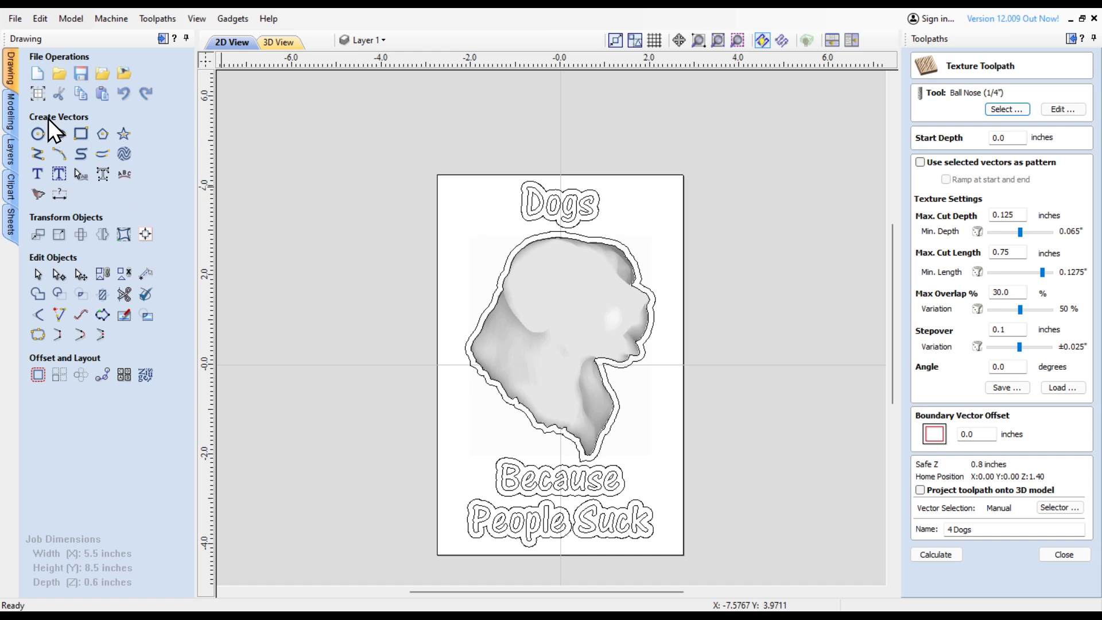
{"action": "left_click", "coordinate": [81, 135]}
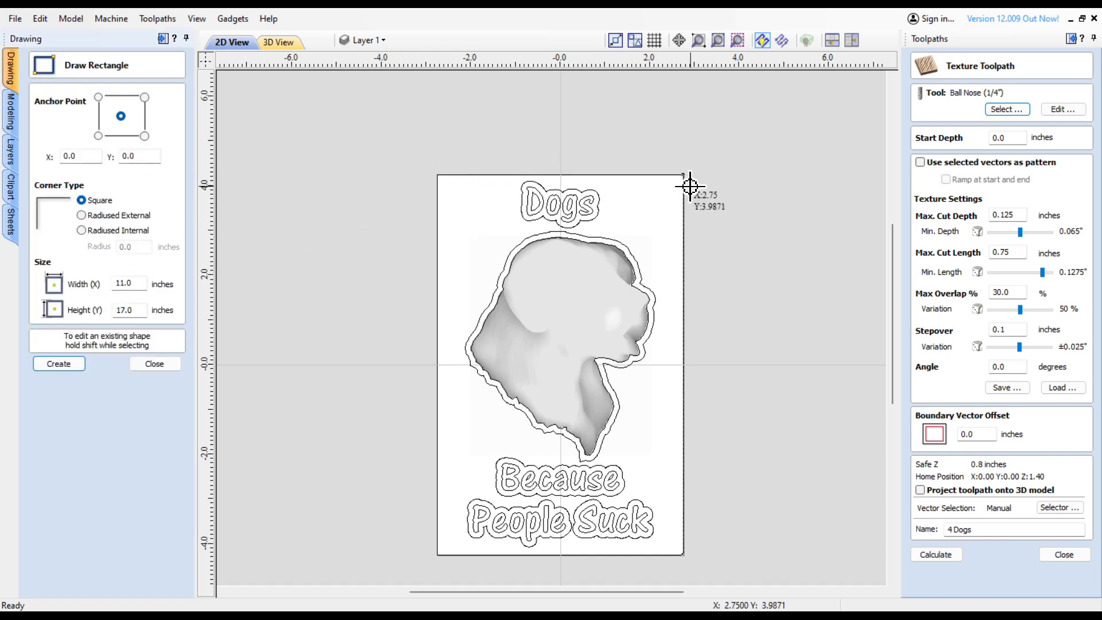
{"action": "left_click", "coordinate": [138, 283]}
{"action": "double_click", "coordinate": [138, 283]}
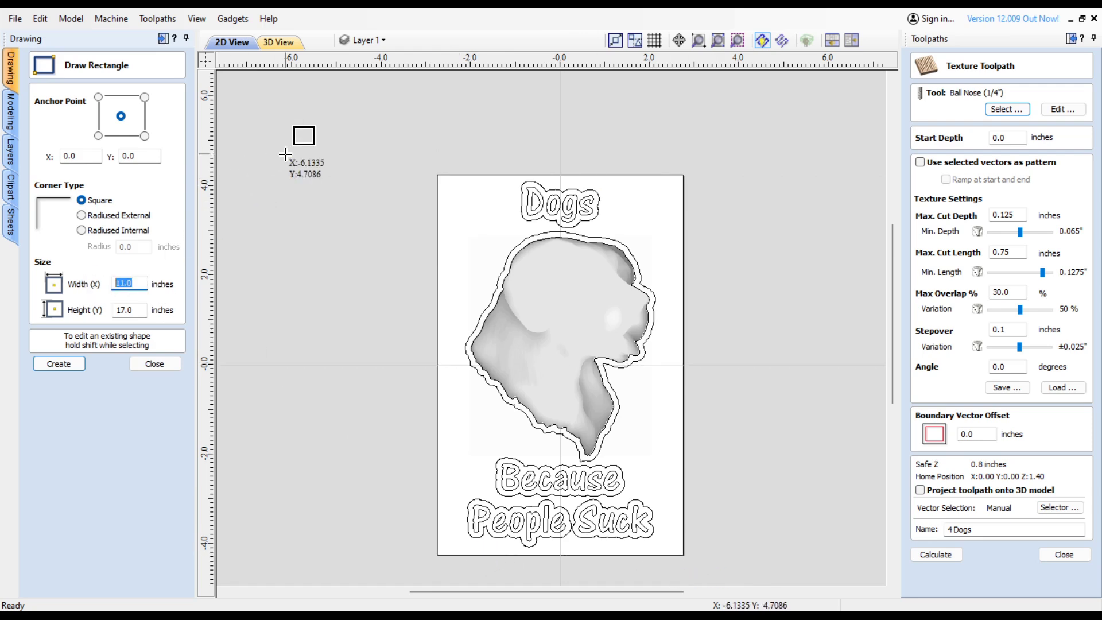
{"action": "type", "text": "5.5"}
{"action": "key", "text": "Tab"}
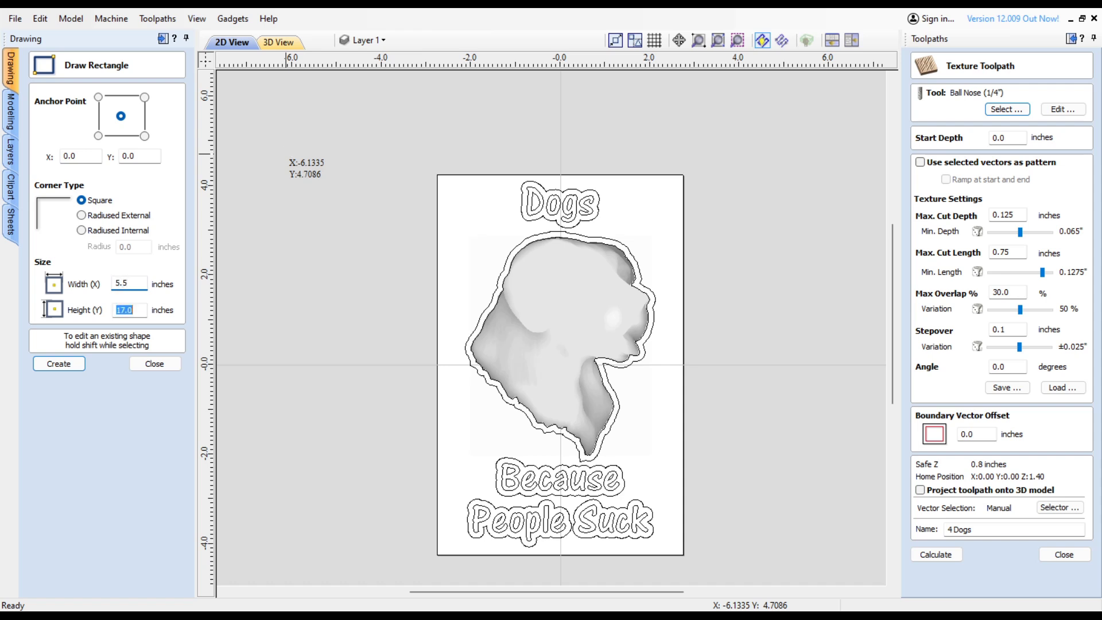
{"action": "type", "text": "8.5"}
{"action": "key", "text": "Tab"}
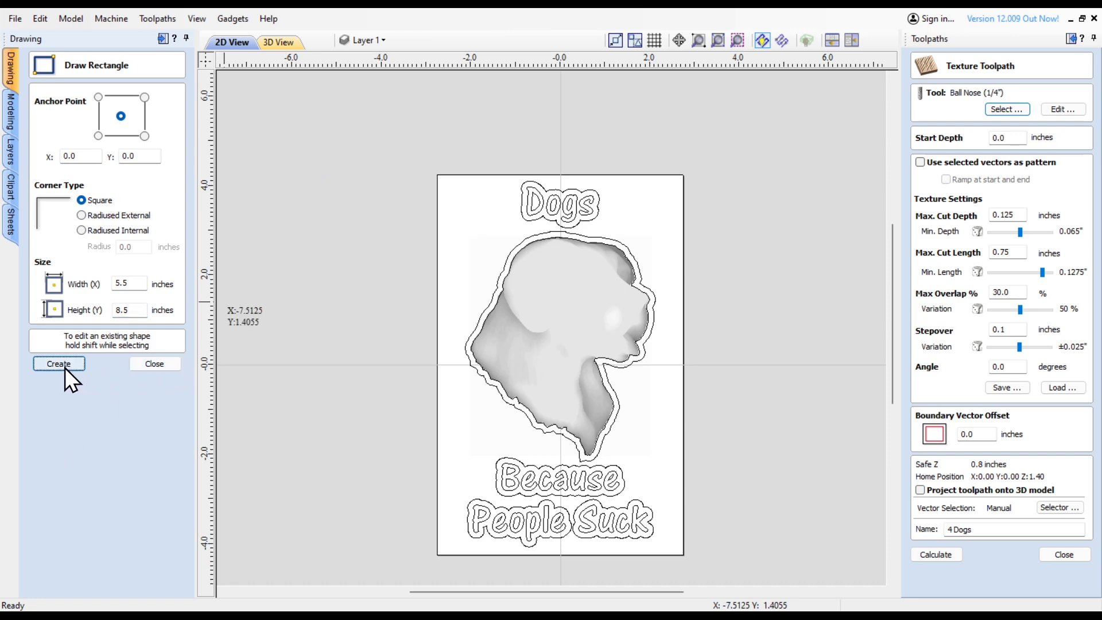
{"action": "left_click", "coordinate": [152, 363]}
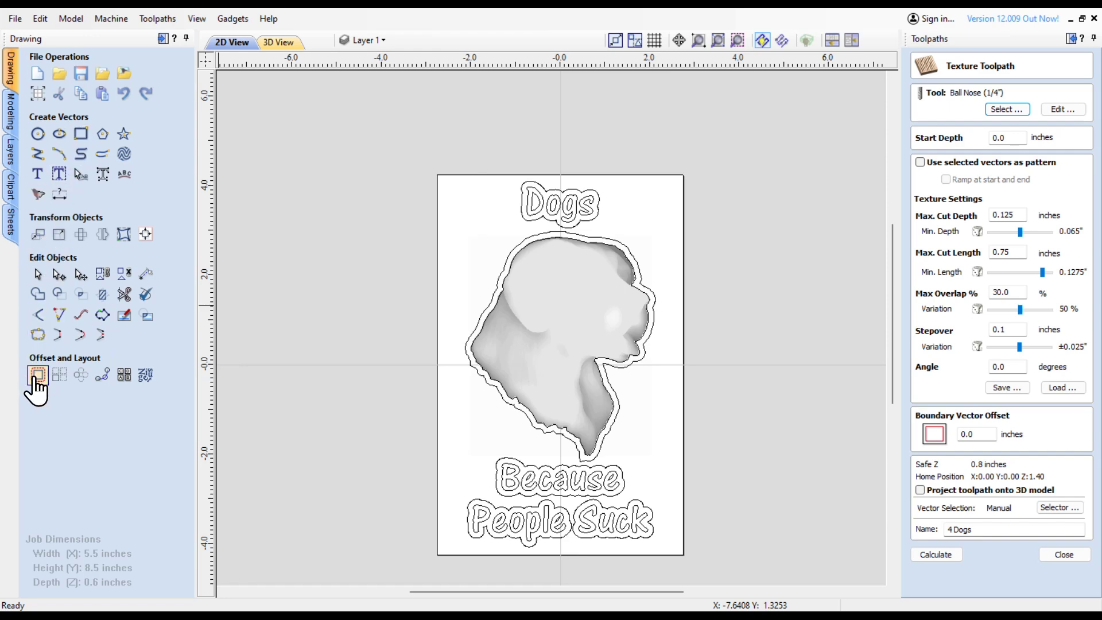
Create the 5.5 x 8.5 rectangle centred at 0,0 to match the job outline.
{"action": "left_click", "coordinate": [81, 135]}
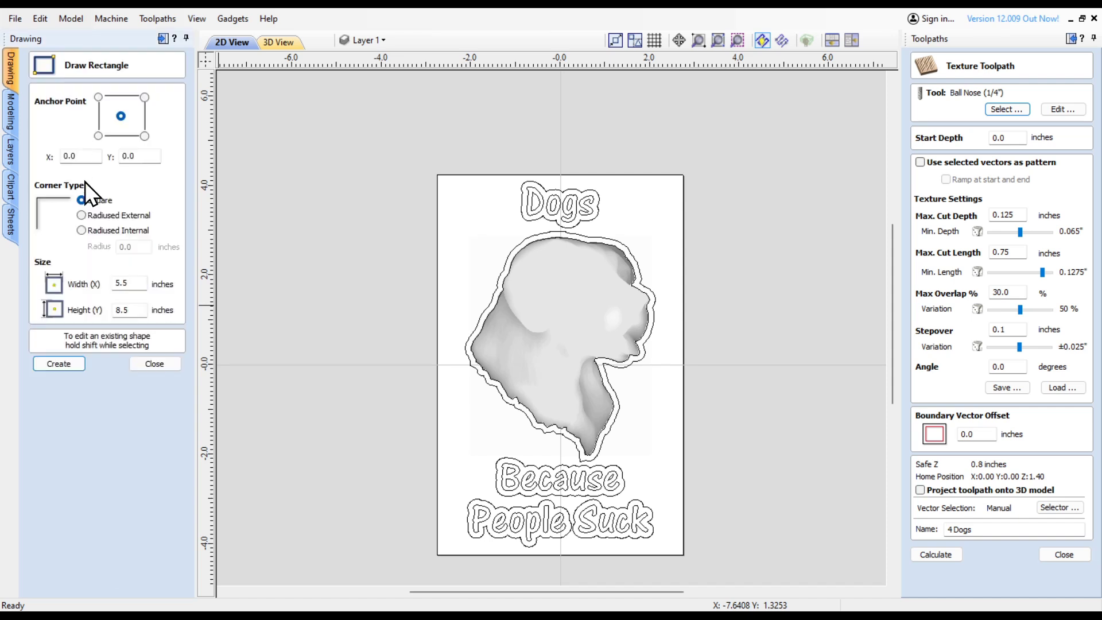
{"action": "left_click", "coordinate": [59, 364]}
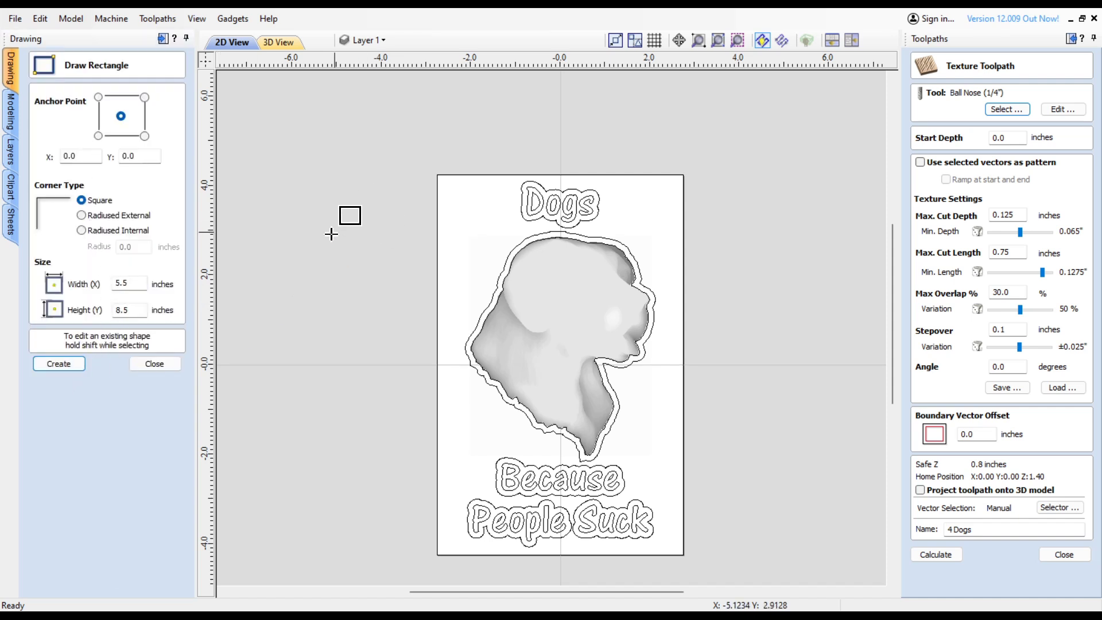
{"action": "key", "text": "Escape"}
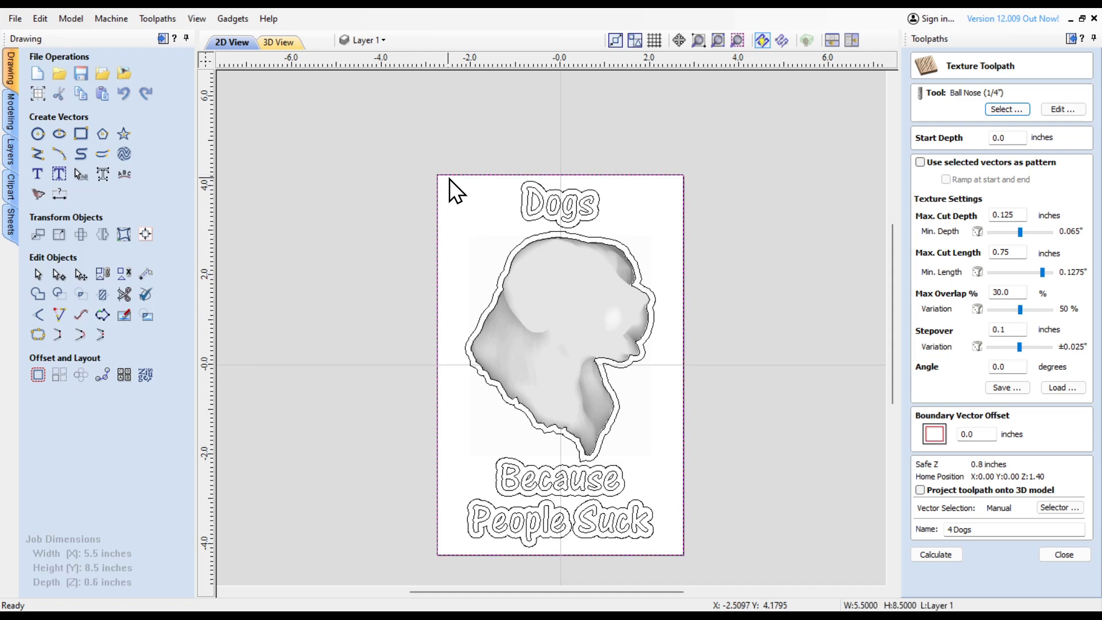
{"action": "left_click", "coordinate": [38, 376]}
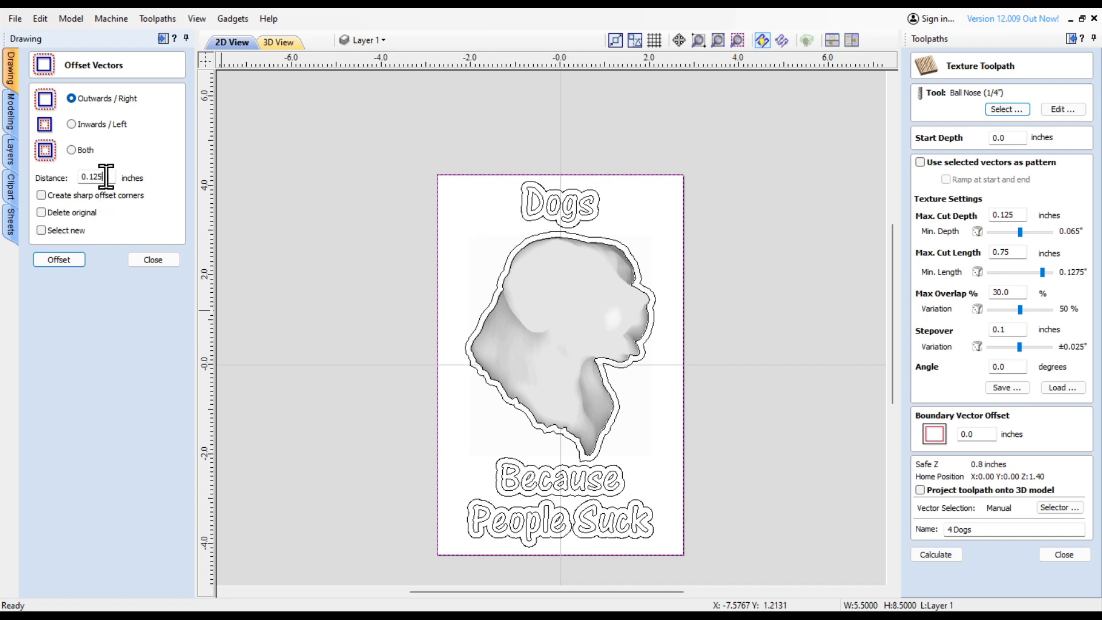
Offset the rectangle 0.25 inch inwards with sharp corners and delete the rounded outer offset.
{"action": "left_click_drag", "start_coordinate": [104, 177], "coordinate": [42, 175]}
{"action": "type", "text": ".25"}
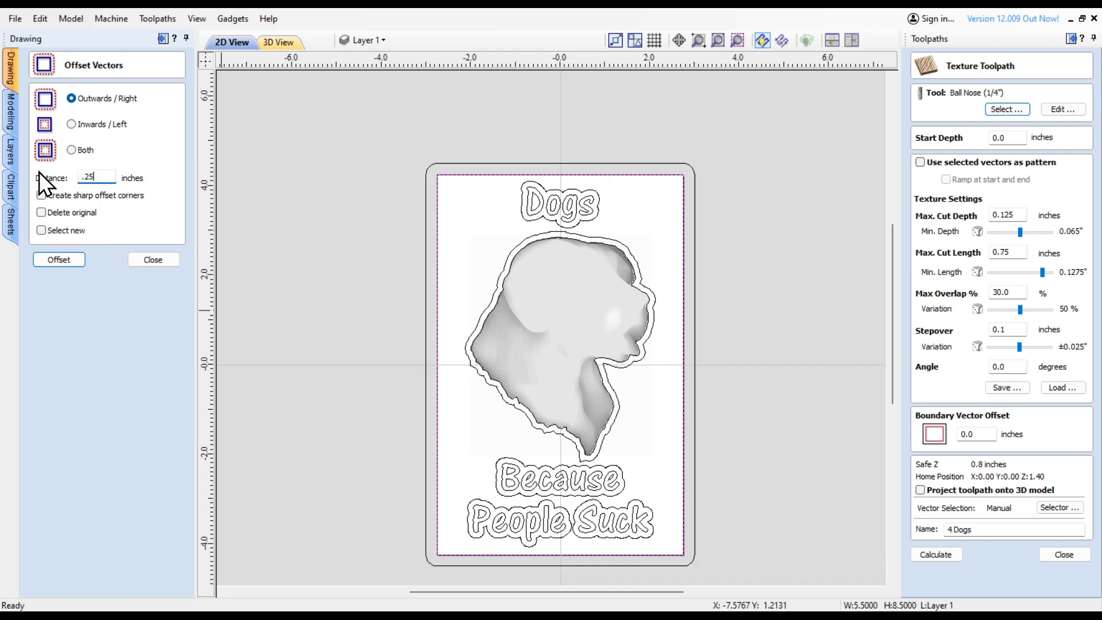
{"action": "left_click", "coordinate": [71, 125]}
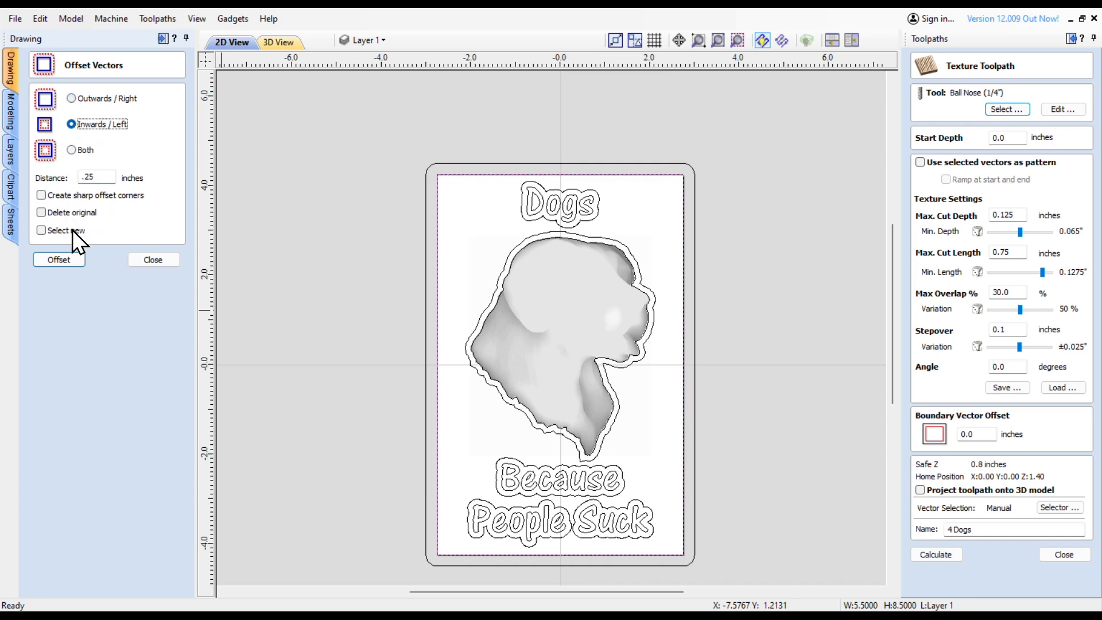
{"action": "left_click", "coordinate": [47, 195]}
{"action": "left_click", "coordinate": [50, 263]}
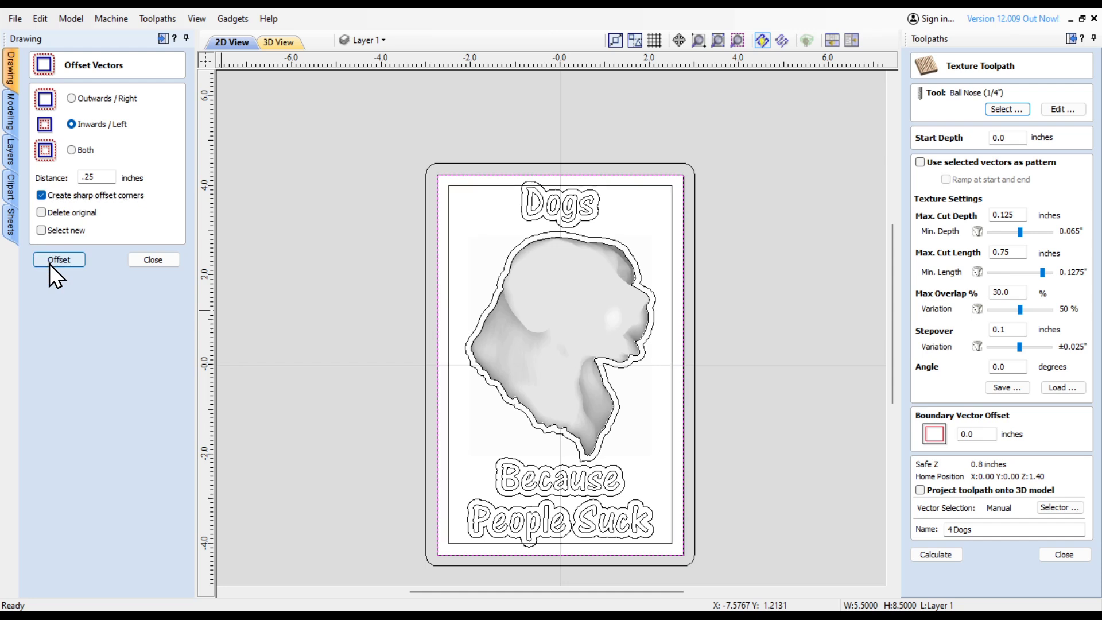
{"action": "left_click", "coordinate": [156, 263]}
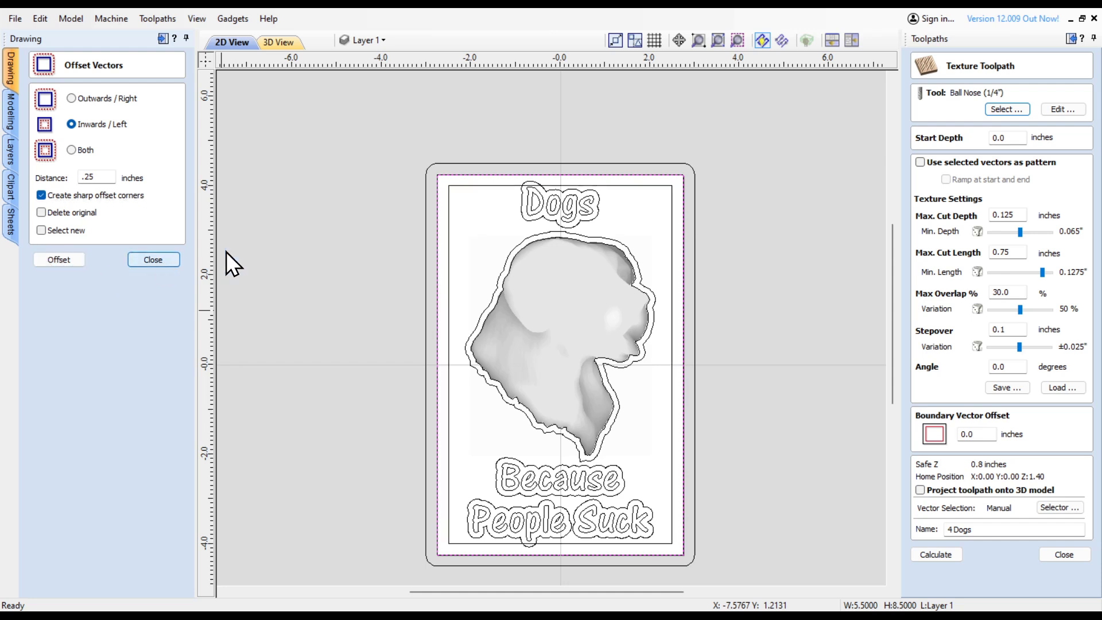
{"action": "left_click", "coordinate": [447, 165]}
{"action": "key", "text": "Delete"}
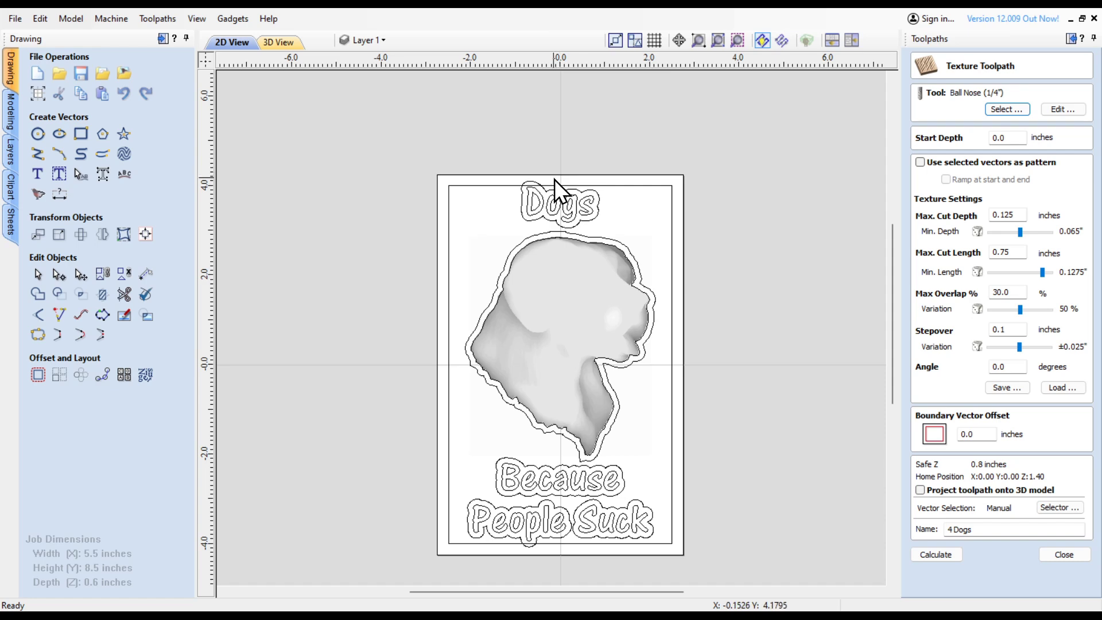
Select the labrador relief together with its two surrounding outlines.
{"action": "scroll", "coordinate": [554, 180], "scroll_direction": "up", "scroll_amount": 1}
{"action": "scroll", "coordinate": [553, 180], "scroll_direction": "up", "scroll_amount": 2}
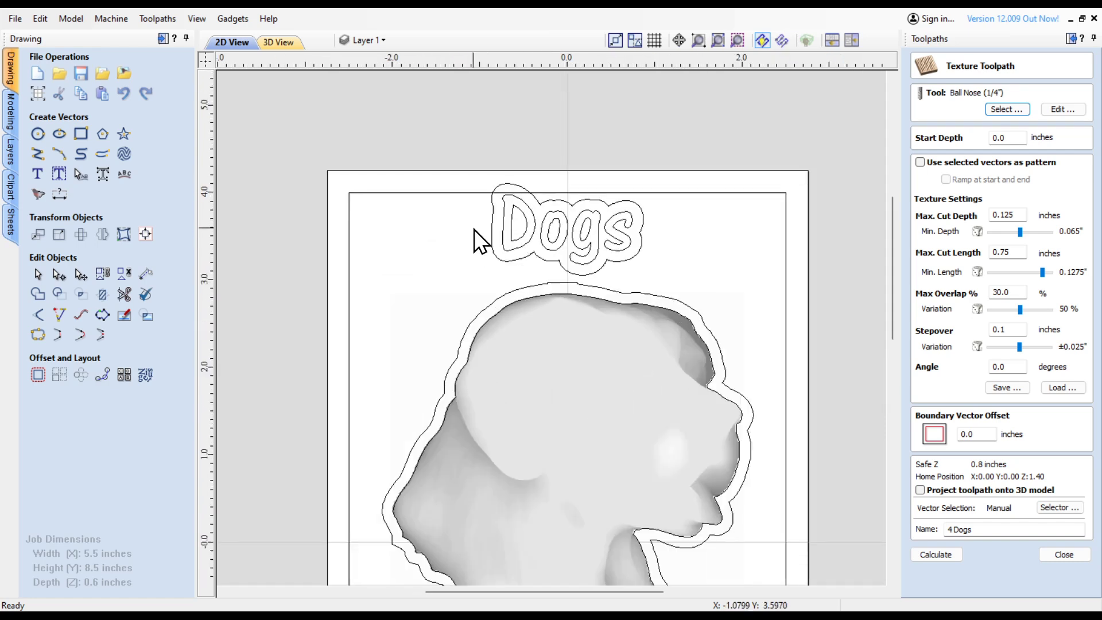
{"action": "left_click_drag", "start_coordinate": [467, 178], "coordinate": [701, 282]}
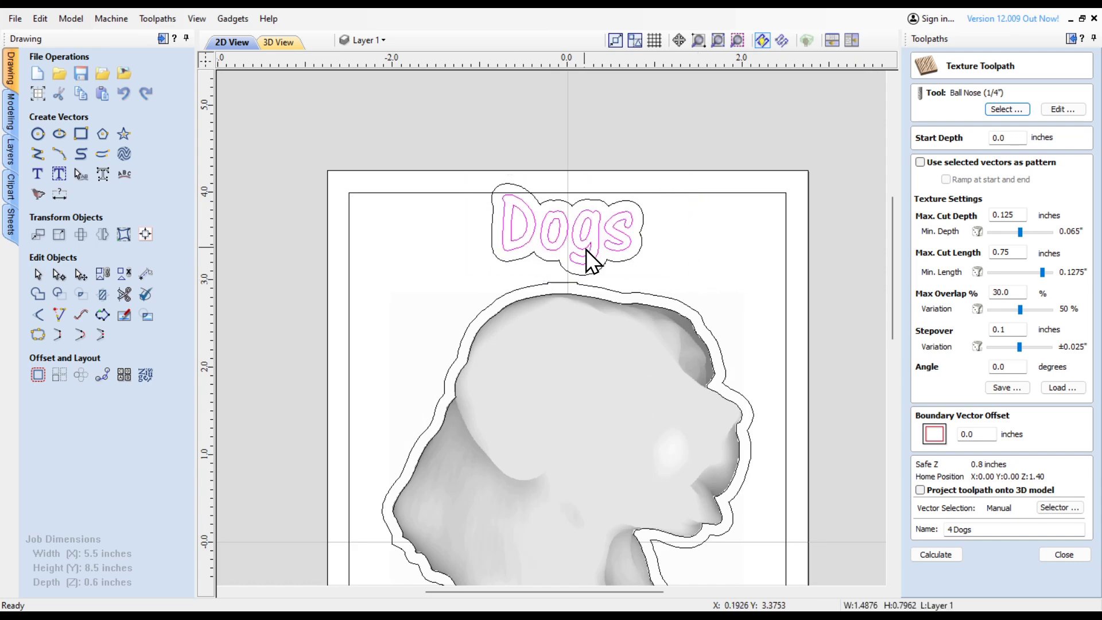
{"action": "scroll", "coordinate": [449, 136], "scroll_direction": "down", "scroll_amount": 2}
{"action": "scroll", "coordinate": [449, 136], "scroll_direction": "down", "scroll_amount": 1}
{"action": "left_click", "coordinate": [454, 225]}
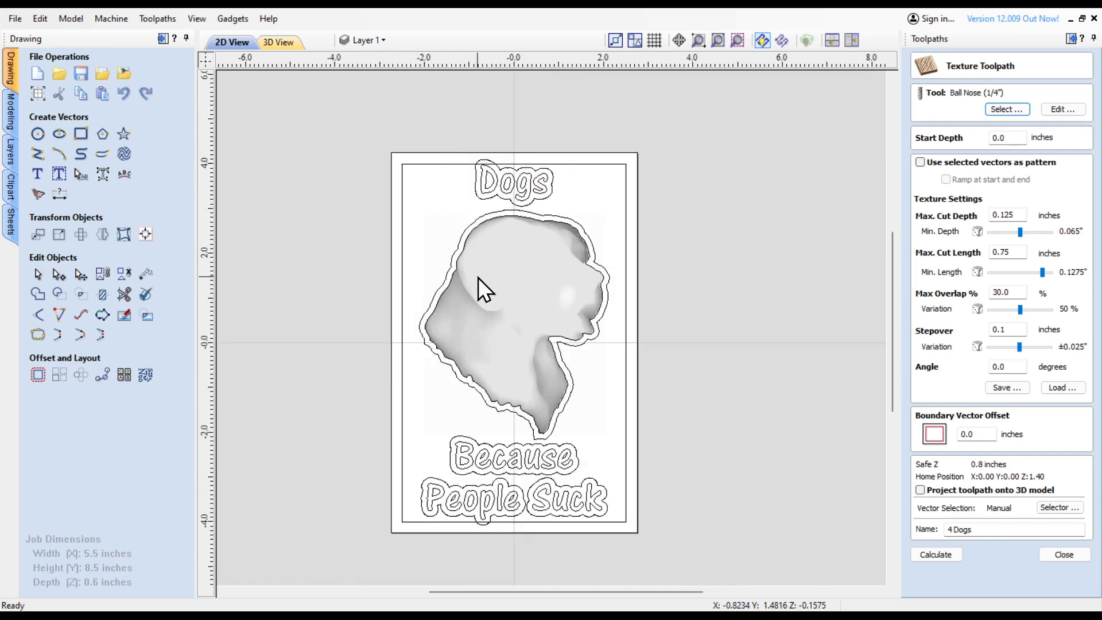
{"action": "left_click", "coordinate": [507, 295]}
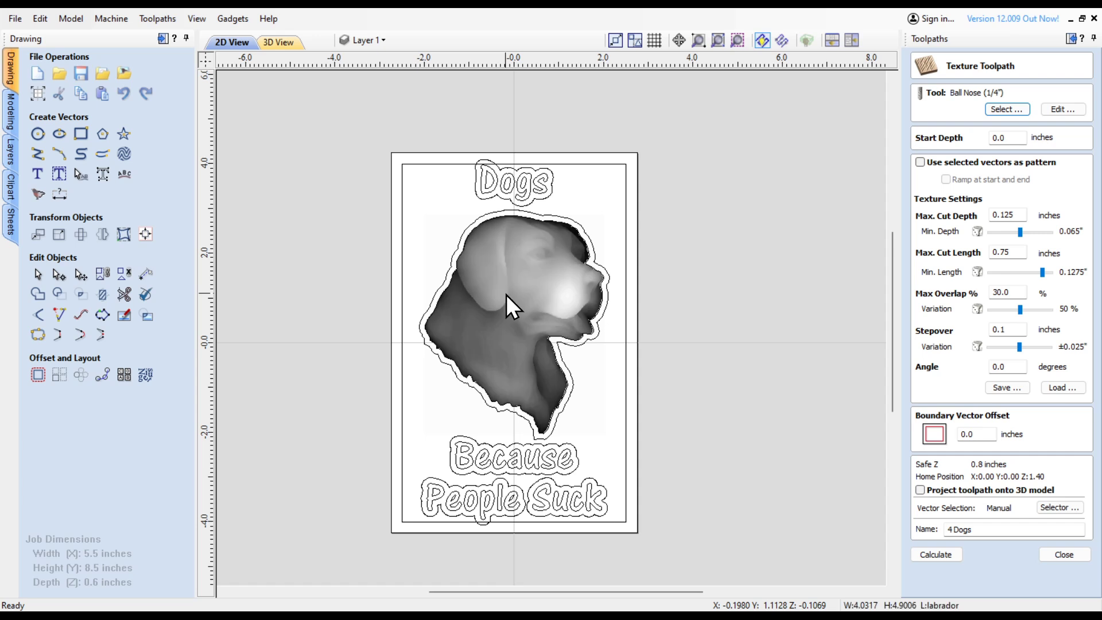
{"action": "left_click", "coordinate": [453, 259], "text": "shift"}
{"action": "left_click", "coordinate": [459, 263], "text": "shift"}
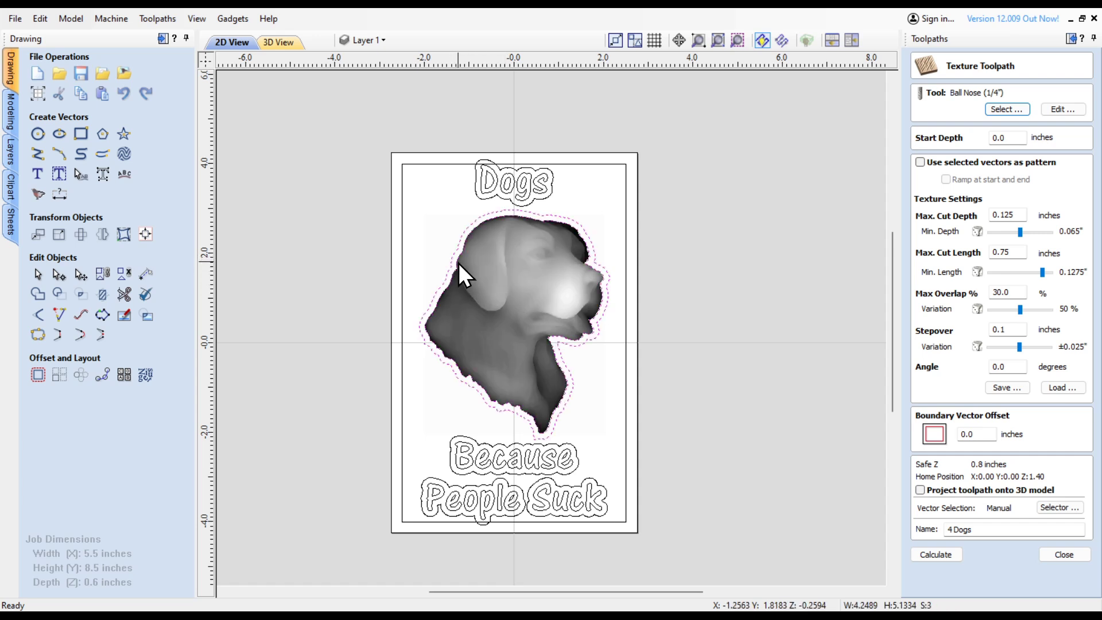
Resize the selected dog art to 4 inches wide, keeping proportions at about 4.83 inches tall.
{"action": "left_click", "coordinate": [59, 234]}
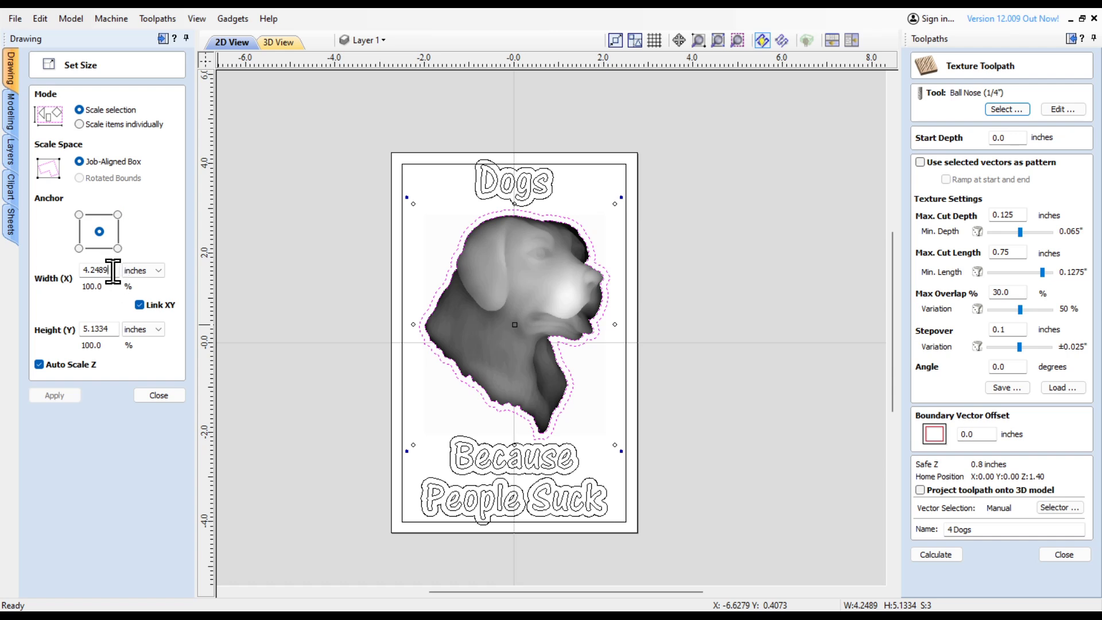
{"action": "double_click", "coordinate": [113, 270]}
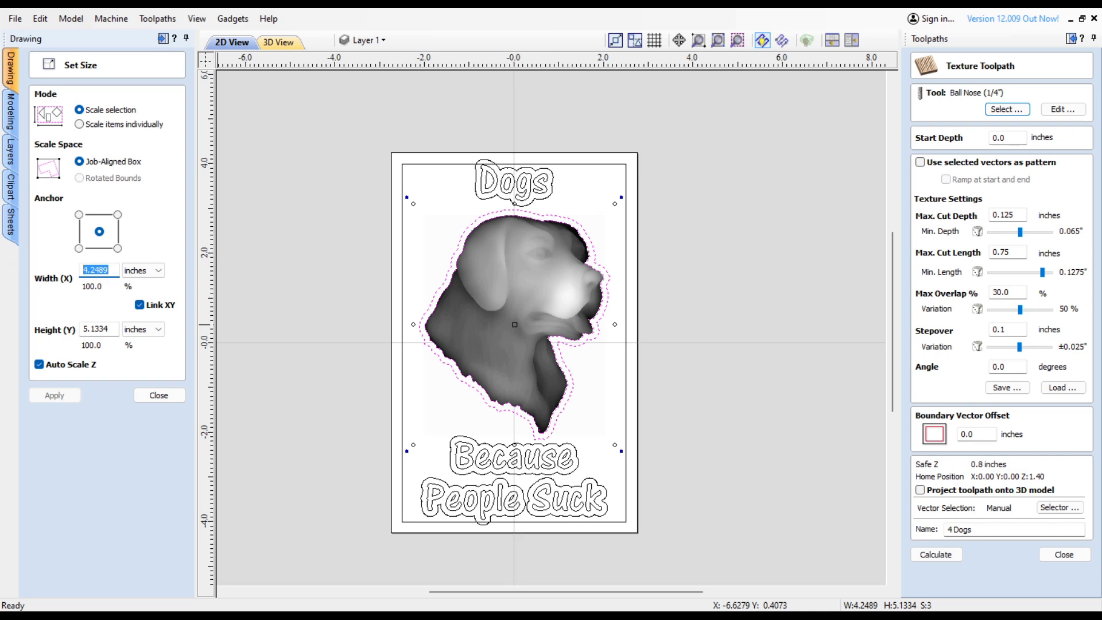
{"action": "type", "text": "4"}
{"action": "key", "text": "Return"}
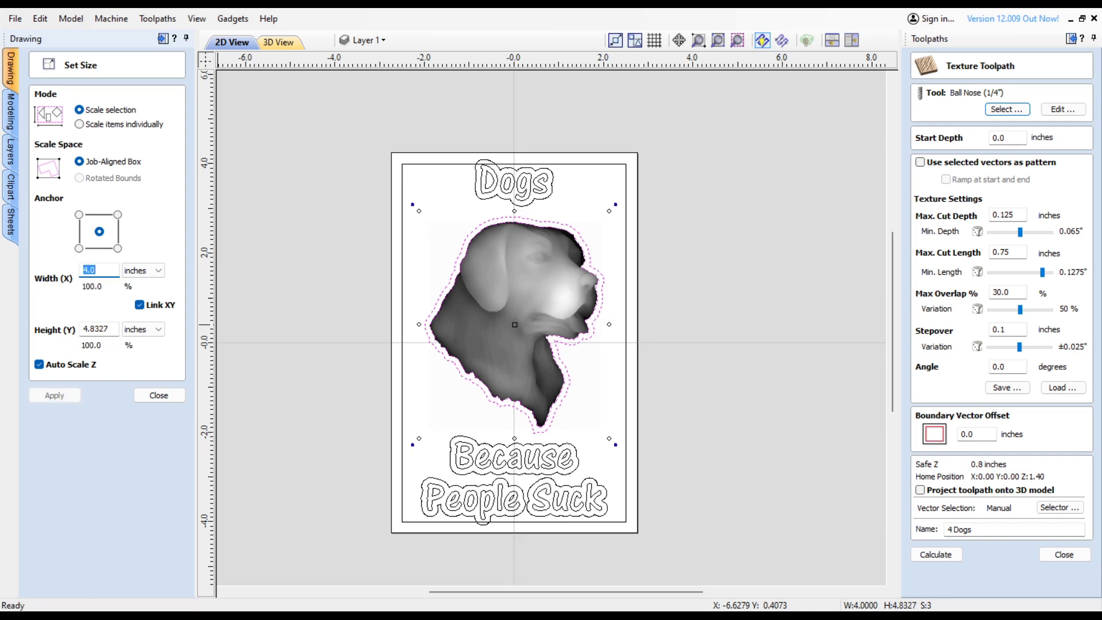
{"action": "left_click", "coordinate": [164, 396]}
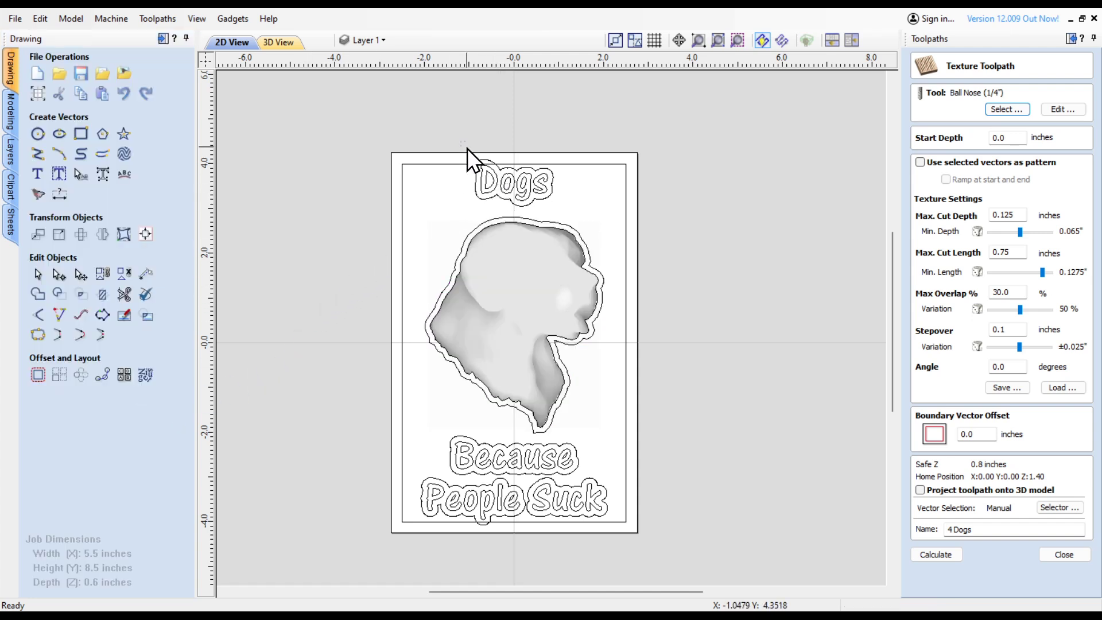
Select the Dogs title with its outline and nudge it slightly down toward the dog head.
{"action": "left_click_drag", "start_coordinate": [467, 149], "coordinate": [584, 209]}
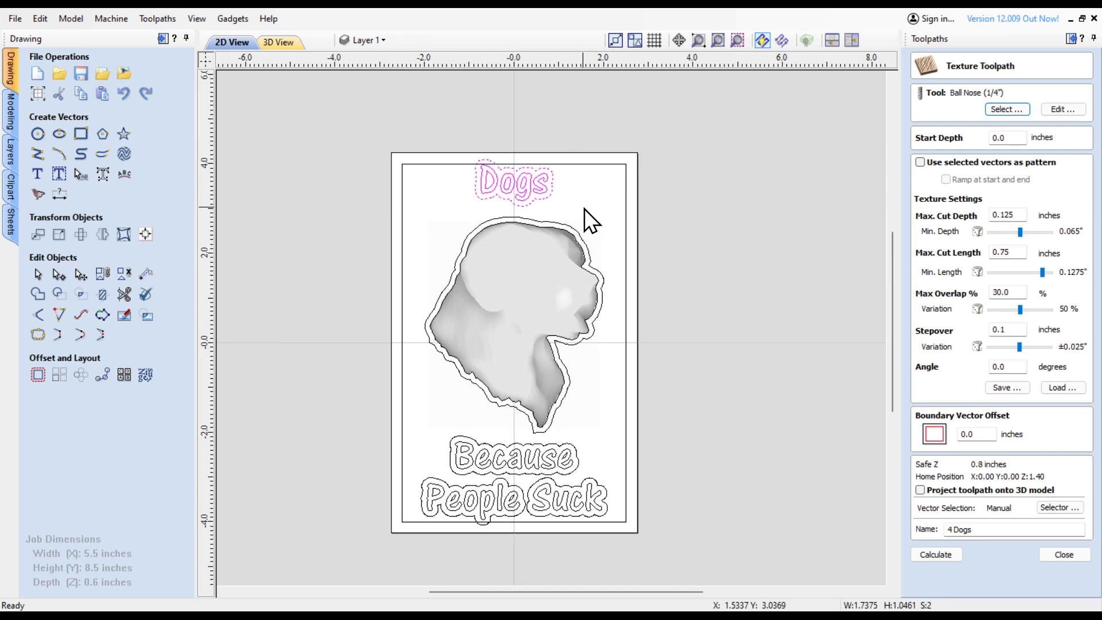
{"action": "key", "text": "Down"}
{"action": "key", "text": "Down"}
{"action": "key", "text": "Down"}
{"action": "key", "text": "Down"}
{"action": "key", "text": "Down"}
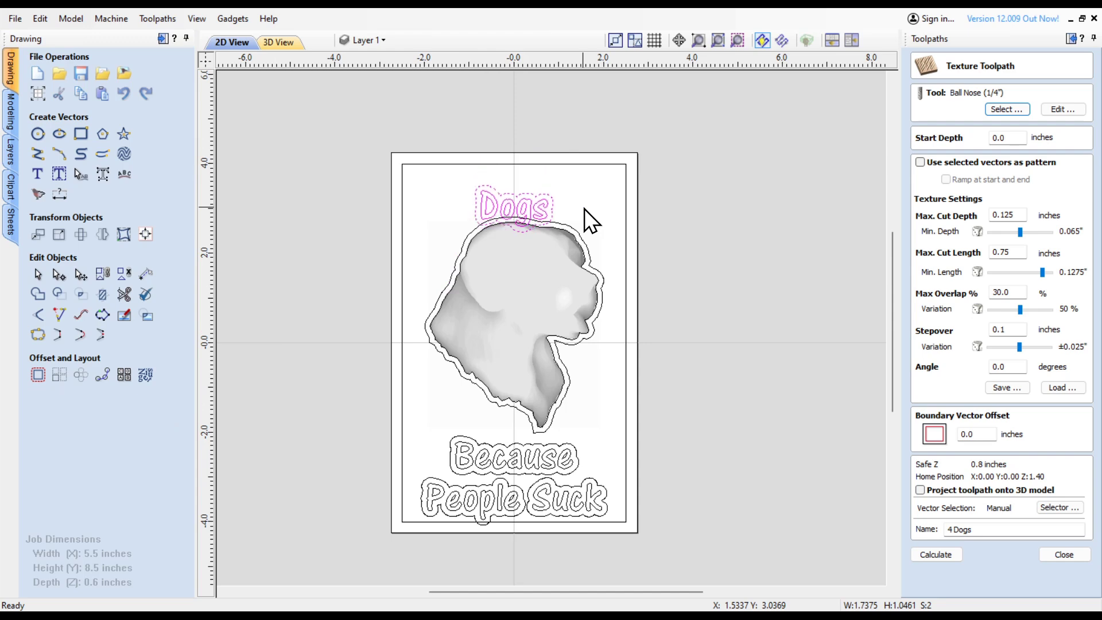
{"action": "key", "text": "Up"}
{"action": "key", "text": "Up"}
{"action": "key", "text": "Up"}
{"action": "key", "text": "Up"}
{"action": "key", "text": "Up"}
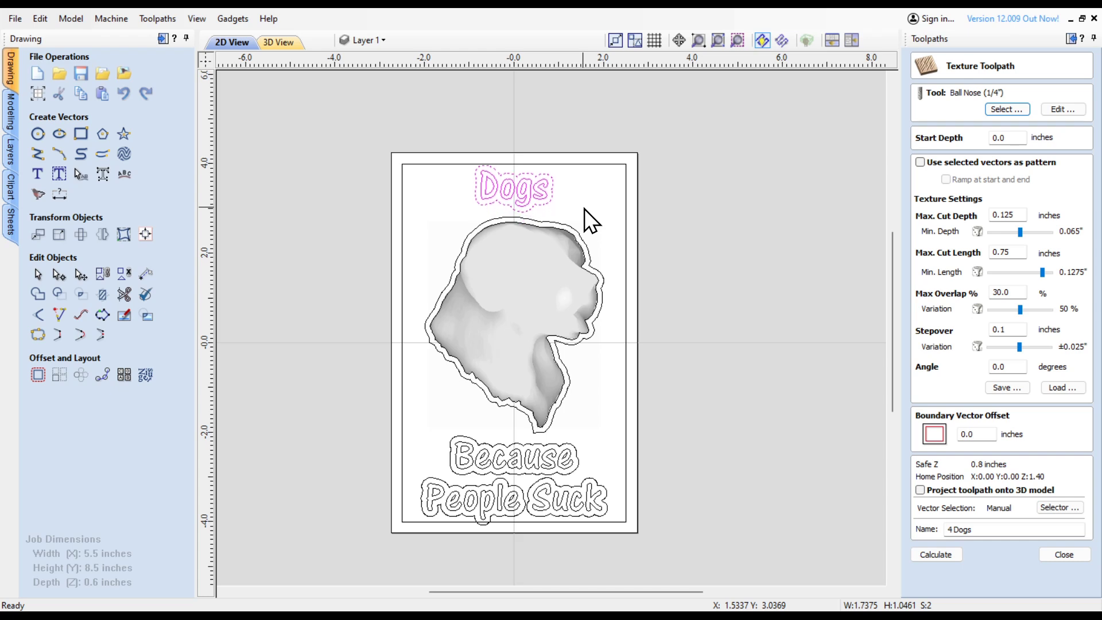
{"action": "scroll", "coordinate": [493, 167], "scroll_direction": "up", "scroll_amount": 2}
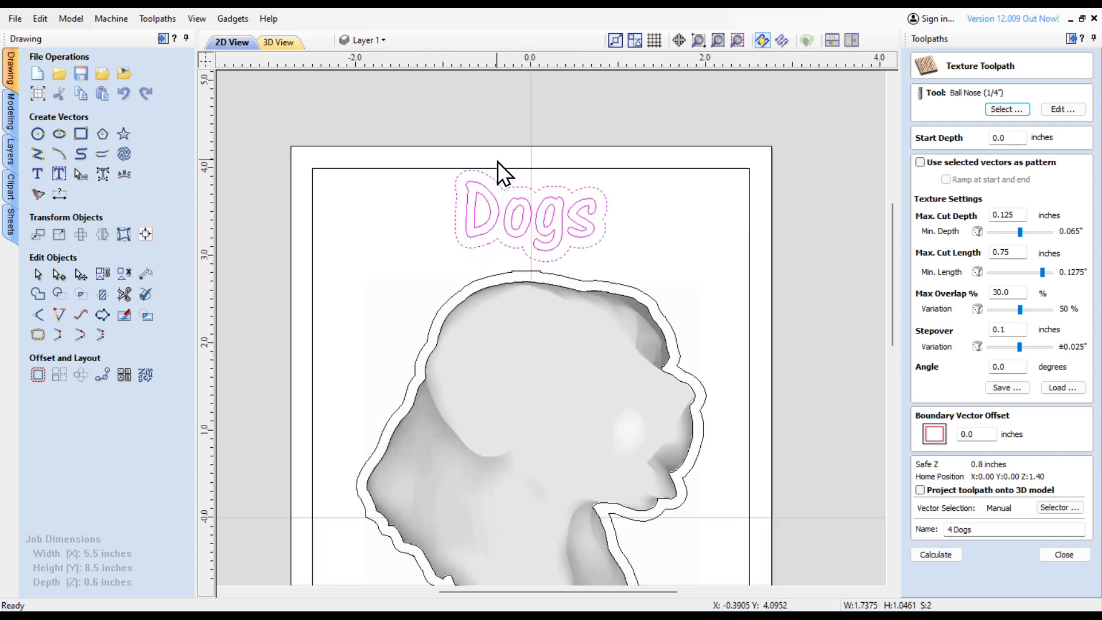
{"action": "key", "text": "Down"}
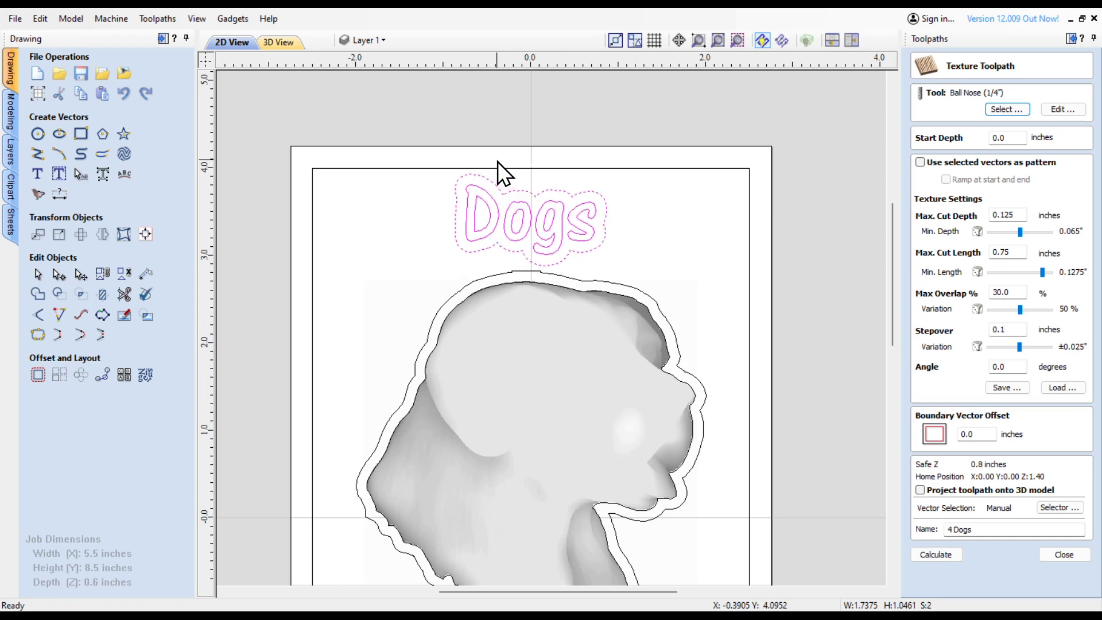
{"action": "left_click", "coordinate": [471, 169]}
{"action": "scroll", "coordinate": [436, 224], "scroll_direction": "down", "scroll_amount": 3}
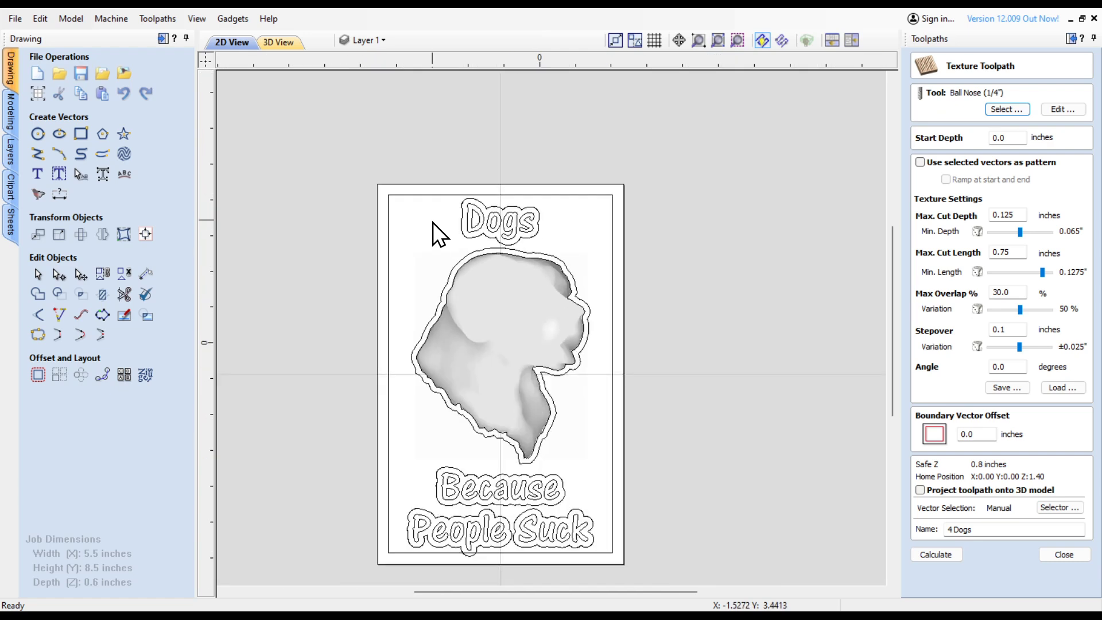
{"action": "scroll", "coordinate": [531, 491], "scroll_direction": "up", "scroll_amount": 2}
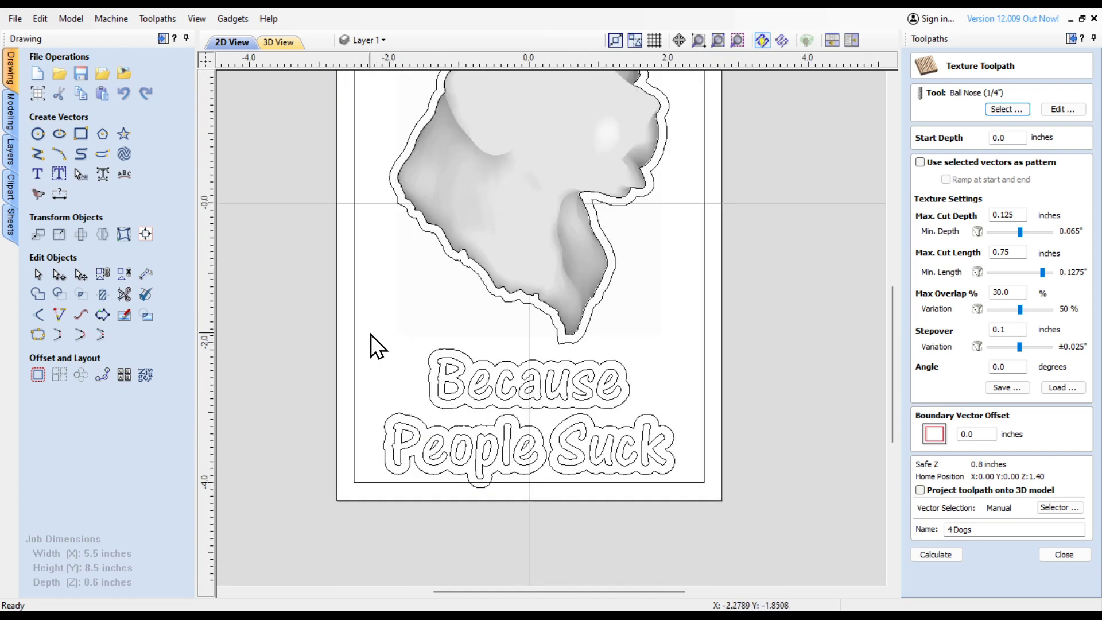
Select the Because People Suck lettering and outlines and reposition them below the dog head.
{"action": "left_click_drag", "start_coordinate": [371, 333], "coordinate": [711, 531]}
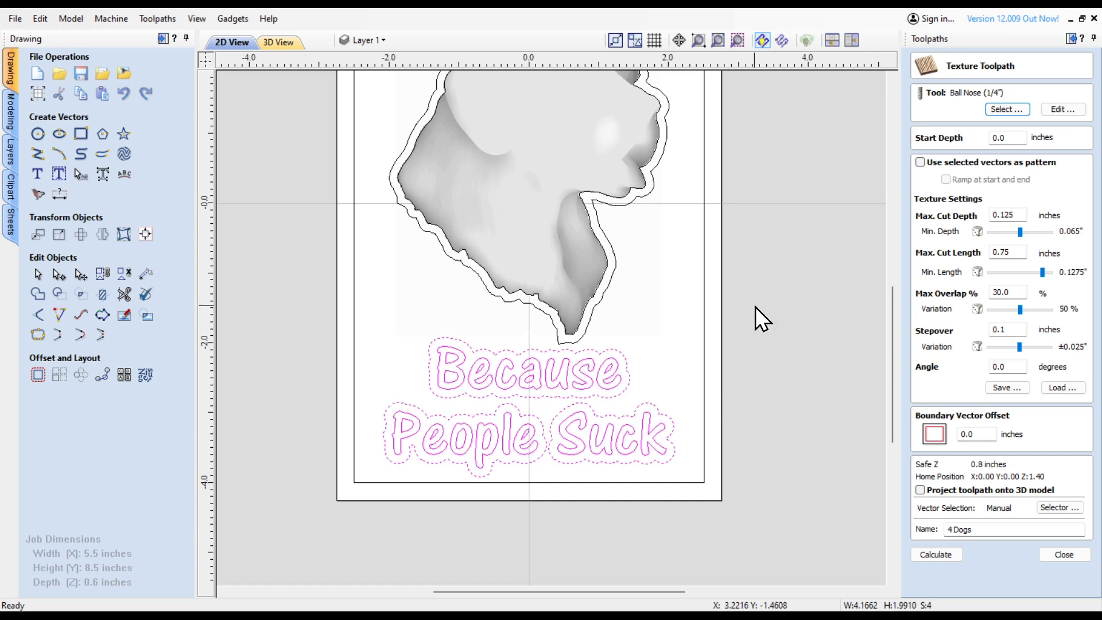
{"action": "left_click", "coordinate": [752, 287]}
{"action": "scroll", "coordinate": [576, 258], "scroll_direction": "down", "scroll_amount": 3}
{"action": "scroll", "coordinate": [591, 158], "scroll_direction": "down", "scroll_amount": 1}
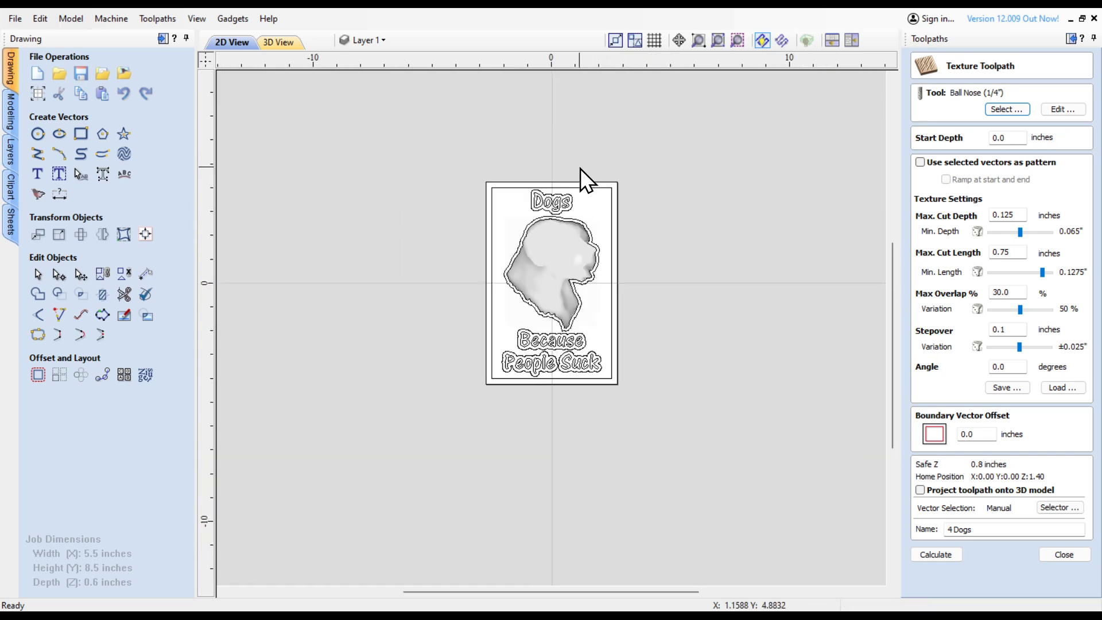
{"action": "scroll", "coordinate": [580, 168], "scroll_direction": "up", "scroll_amount": 2}
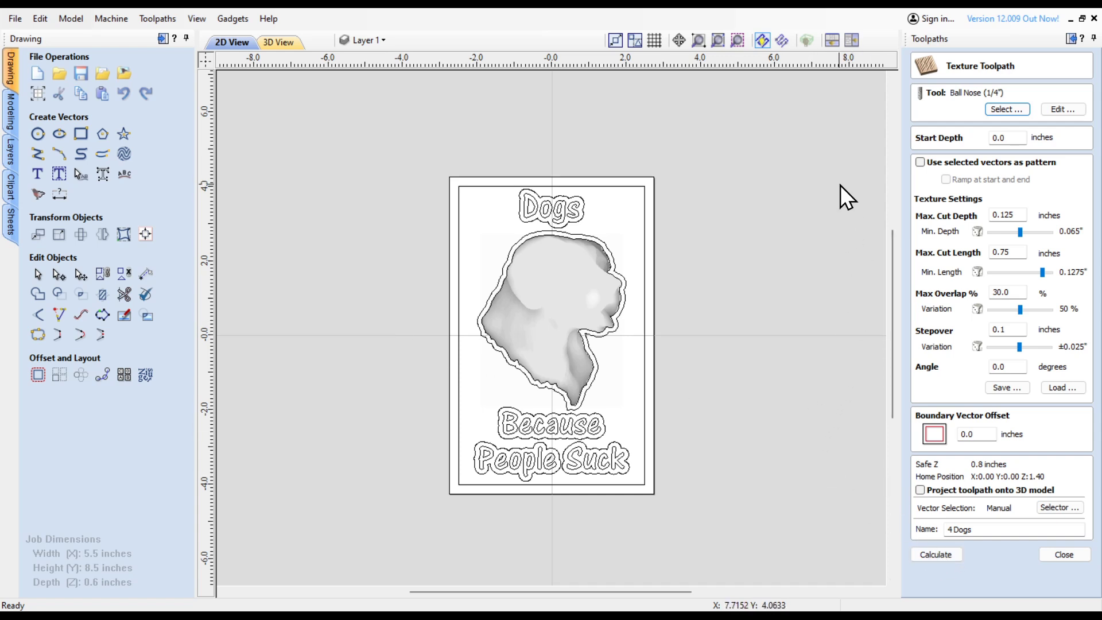
Calculate the 4 Dogs texture inside the border rectangle, excluding the Dogs, dog head, Because, People and Suck outlines.
{"action": "left_click", "coordinate": [475, 187]}
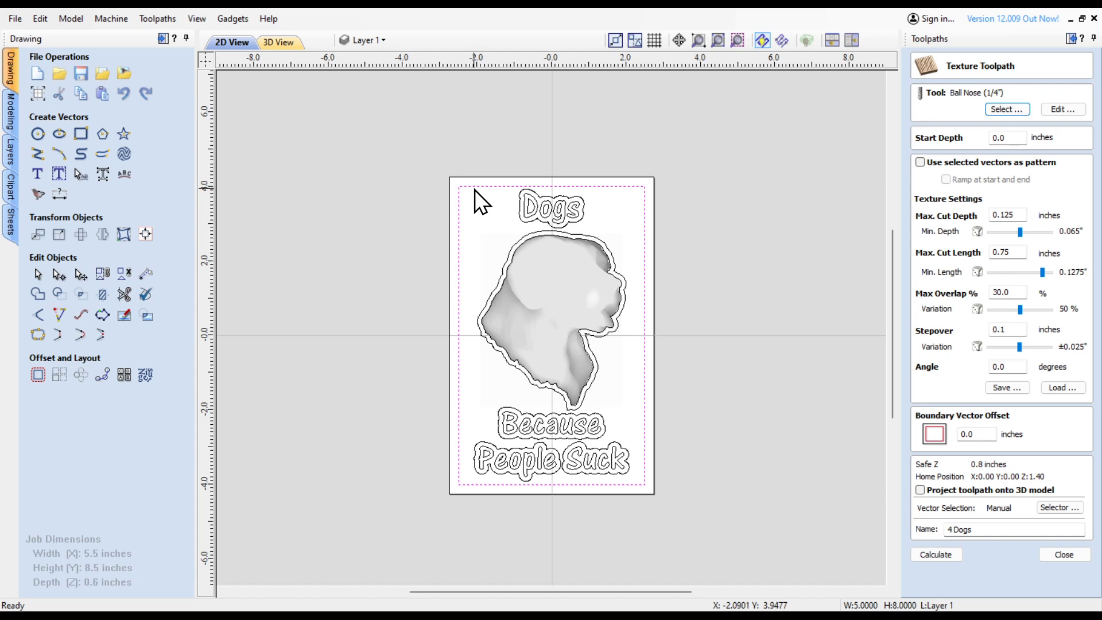
{"action": "left_click", "coordinate": [522, 220], "text": "shift"}
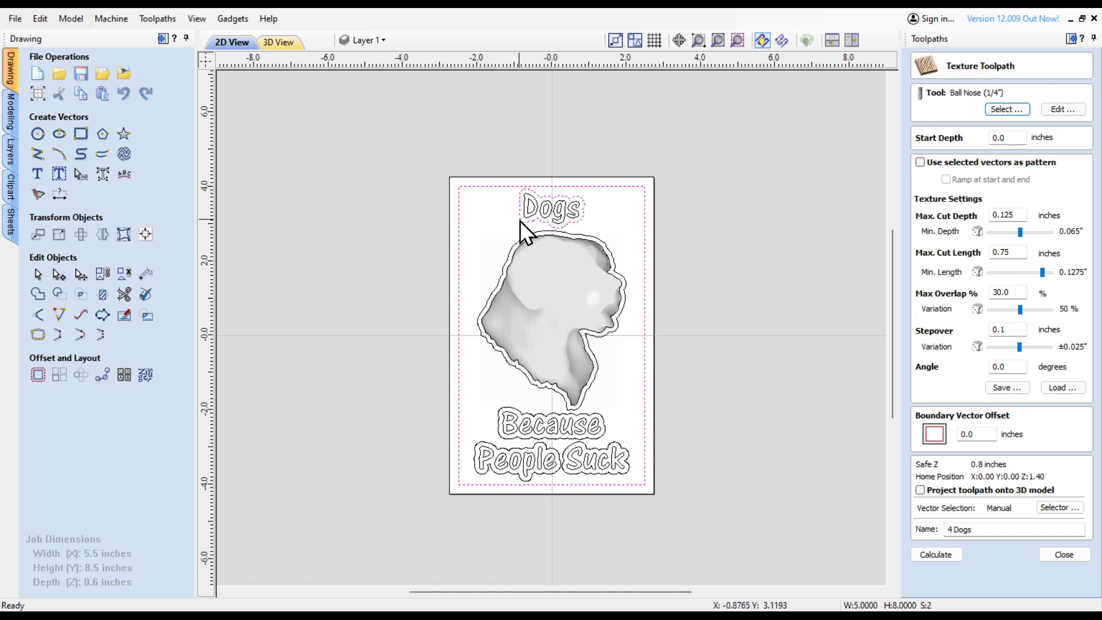
{"action": "left_click", "coordinate": [508, 259], "text": "shift"}
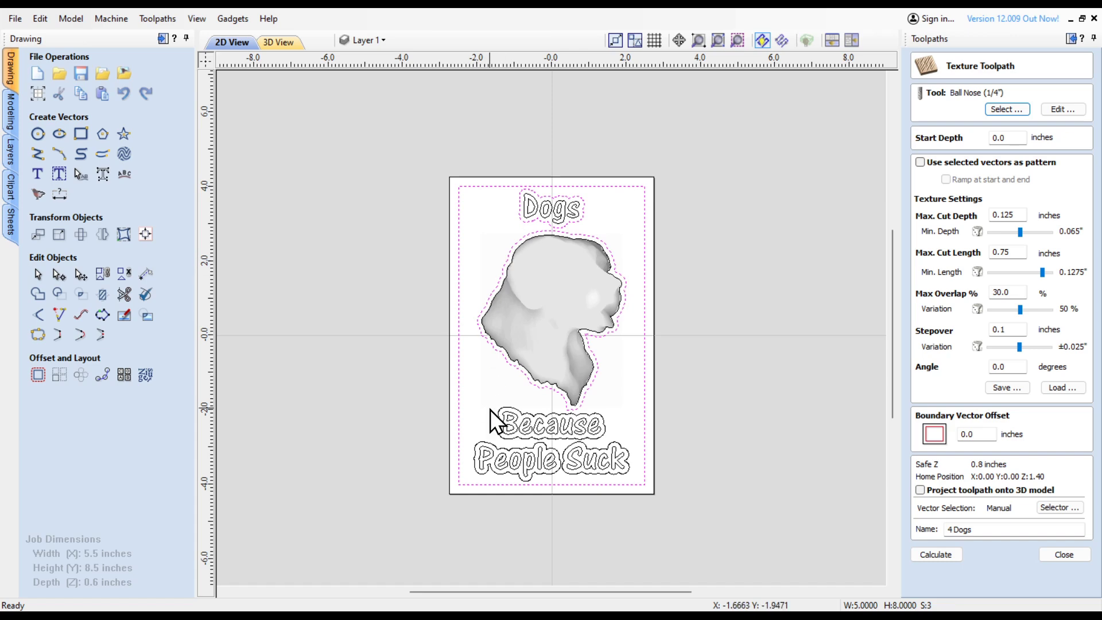
{"action": "left_click", "coordinate": [498, 442], "text": "shift"}
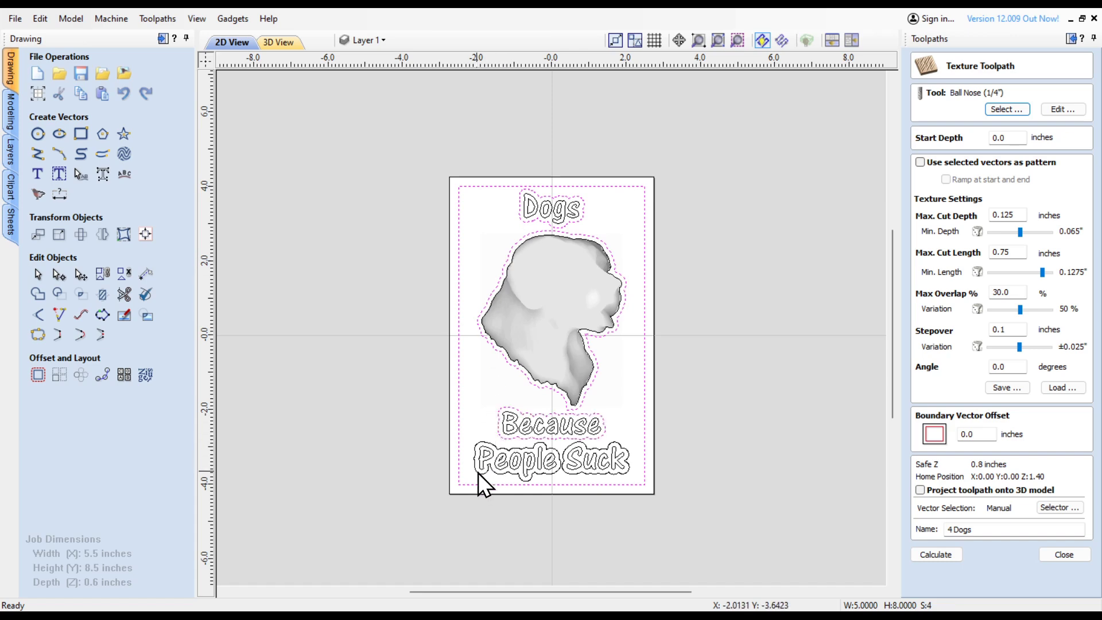
{"action": "left_click", "coordinate": [477, 472], "text": "shift"}
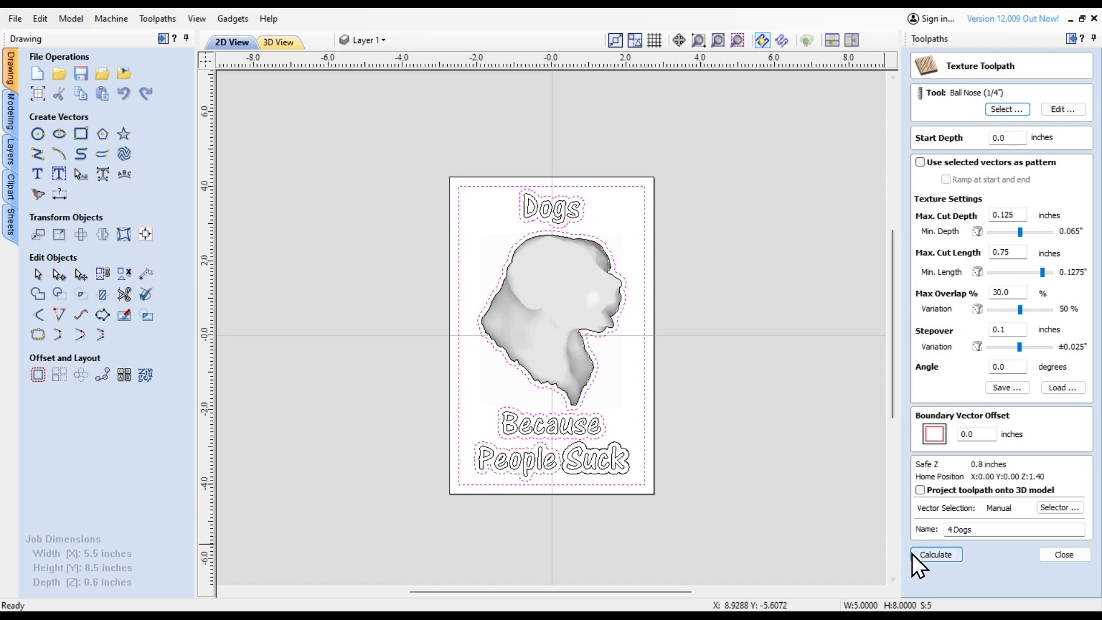
{"action": "left_click", "coordinate": [574, 476], "text": "shift"}
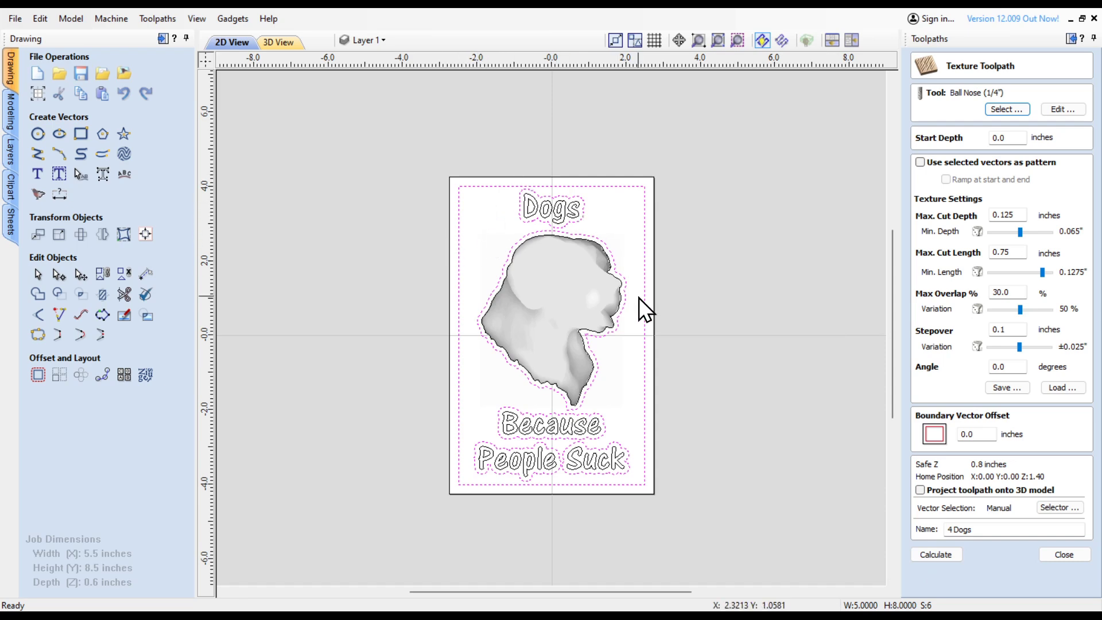
{"action": "left_click", "coordinate": [936, 554]}
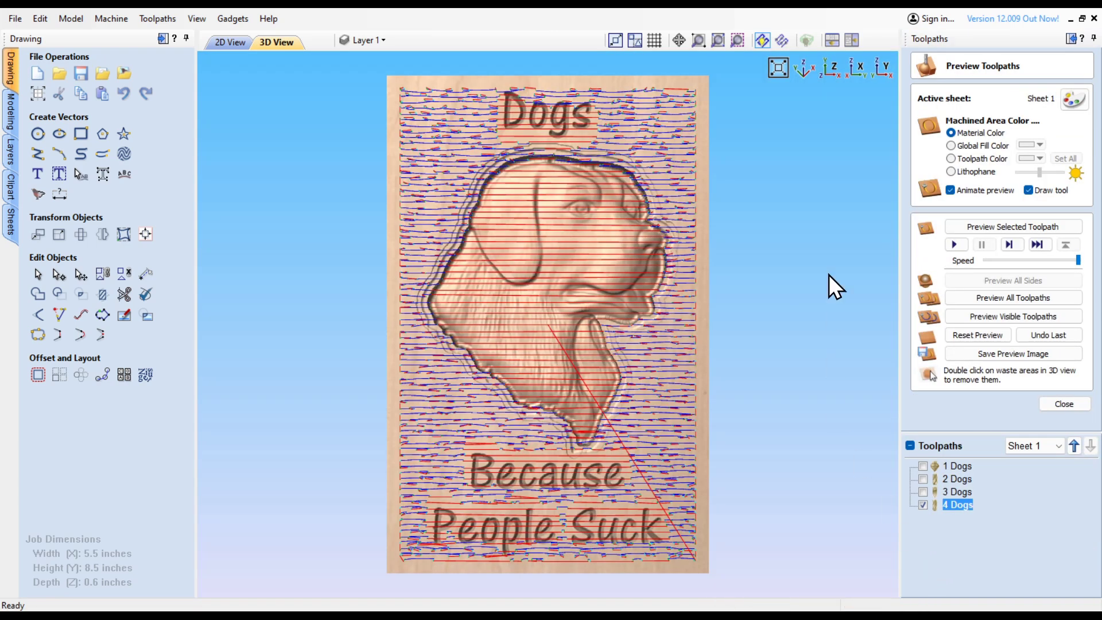
Reset the preview, make all four Dogs toolpaths visible, and simulate them together on wood.
{"action": "left_click", "coordinate": [969, 335]}
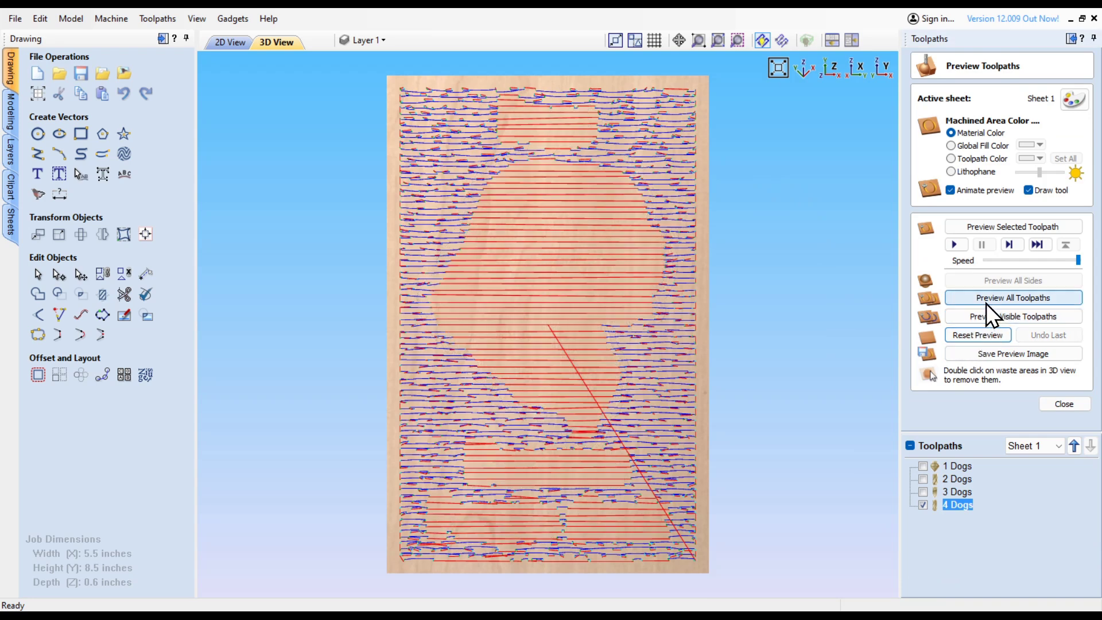
{"action": "left_click", "coordinate": [1068, 403]}
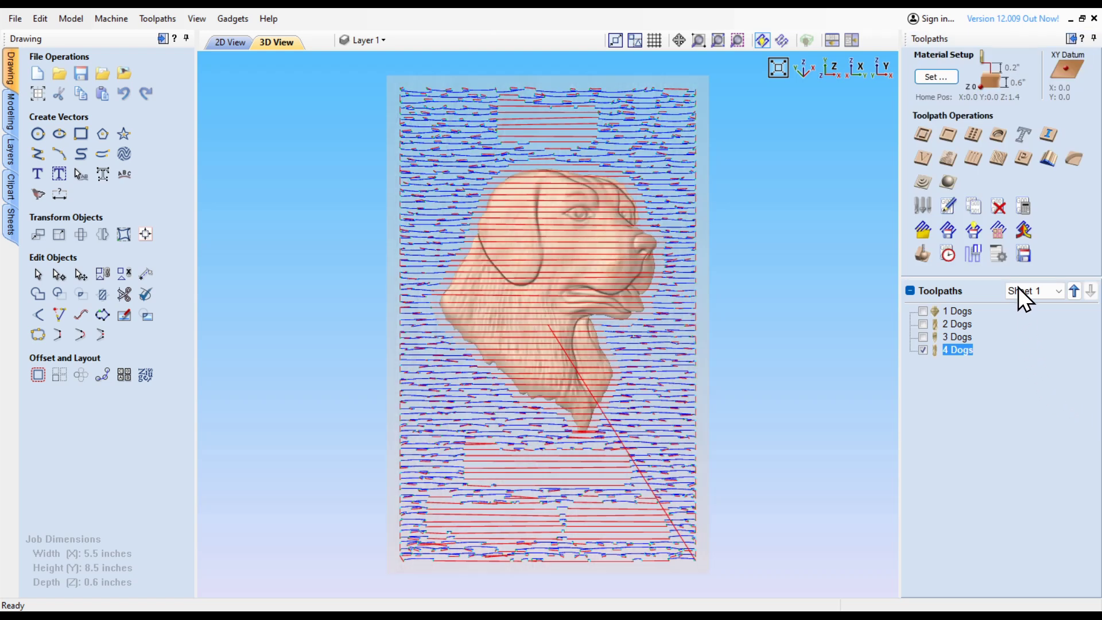
{"action": "left_click", "coordinate": [1022, 208]}
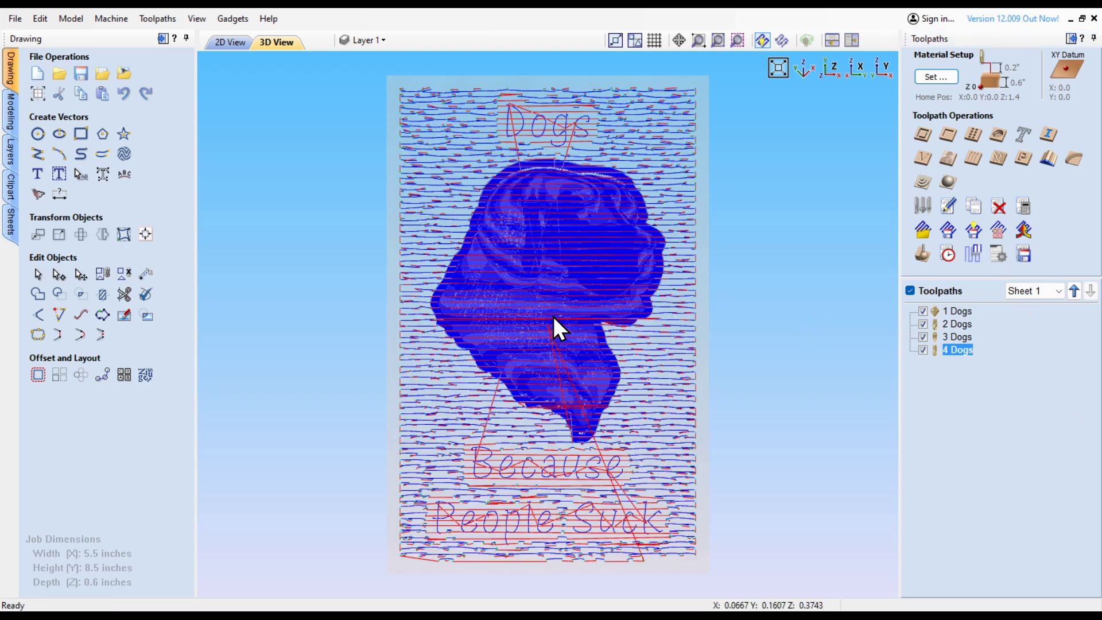
{"action": "left_click", "coordinate": [922, 254]}
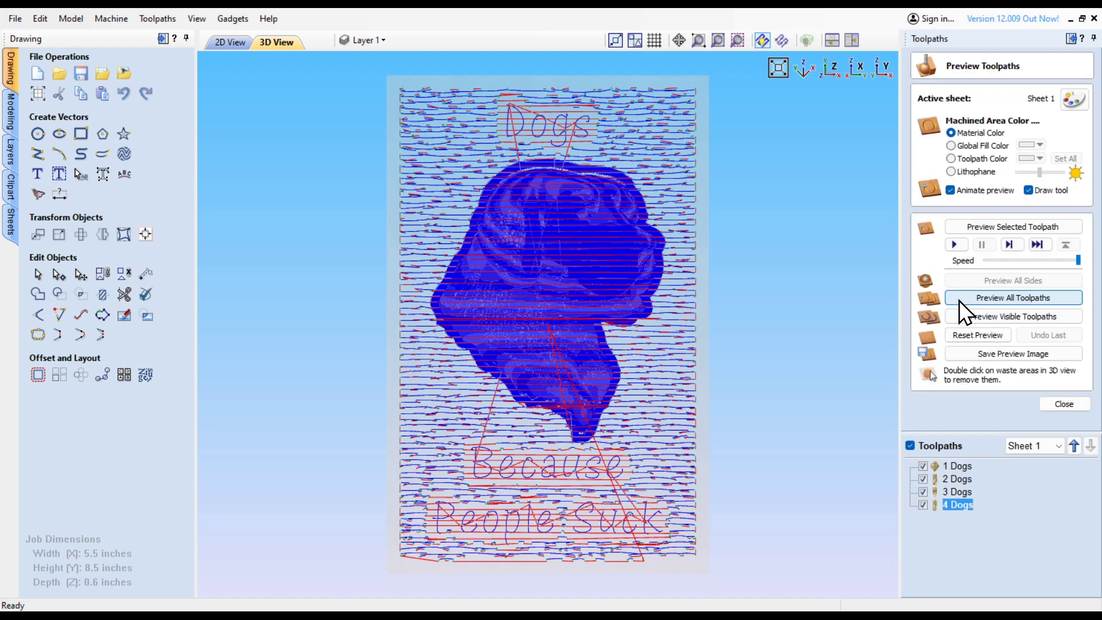
{"action": "left_click", "coordinate": [984, 295]}
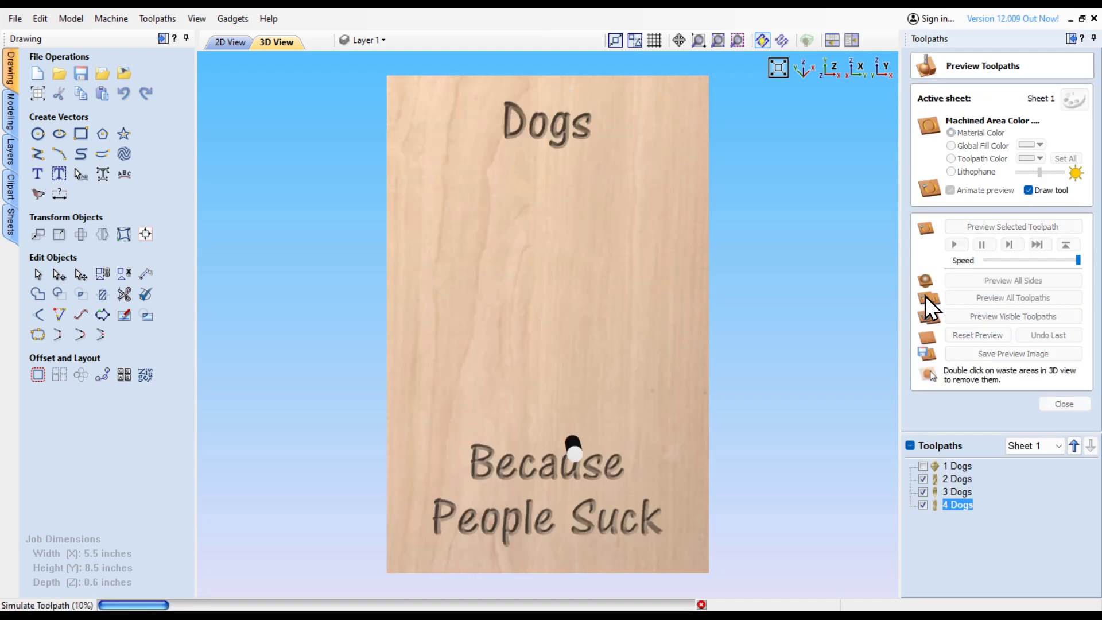